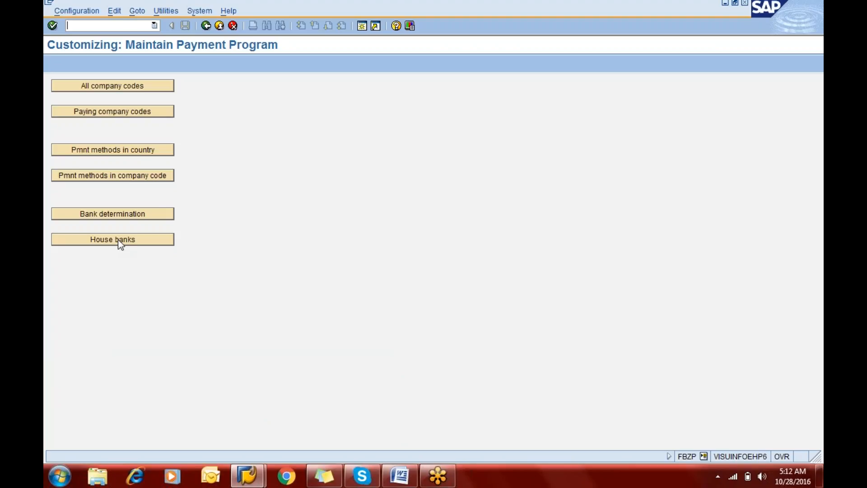
Step: Open the Display Vendor transaction XK03 and enter the vendor number for Mitsubishi Manufacturing LLC
text(/n)
text(fbzp)
key(Return)
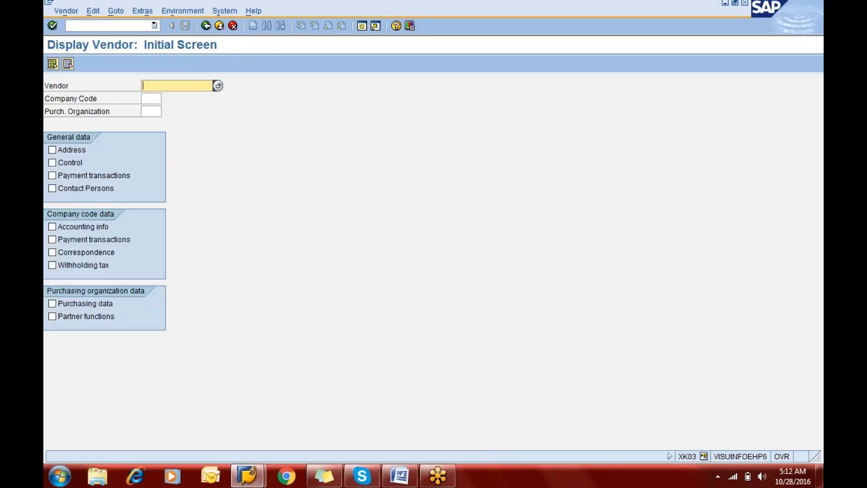
key(BackSpace)
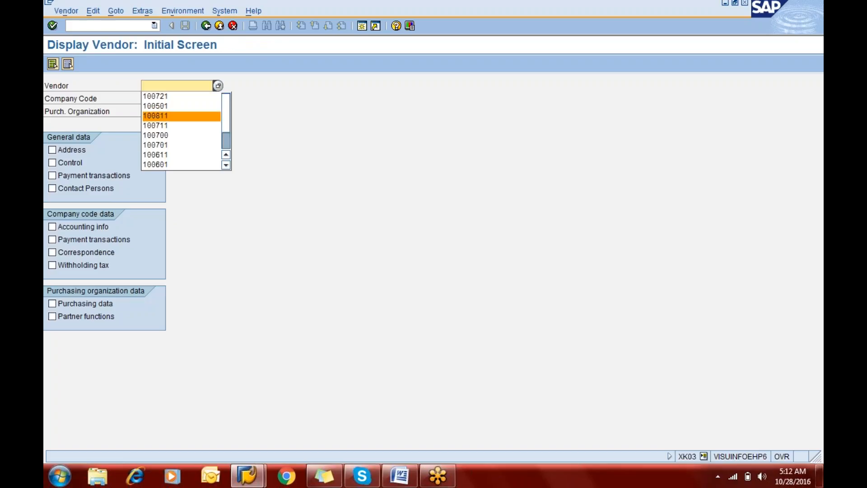
key(Up)
key(Up)
key(Return)
key(Left)
key(Left)
key(Left)
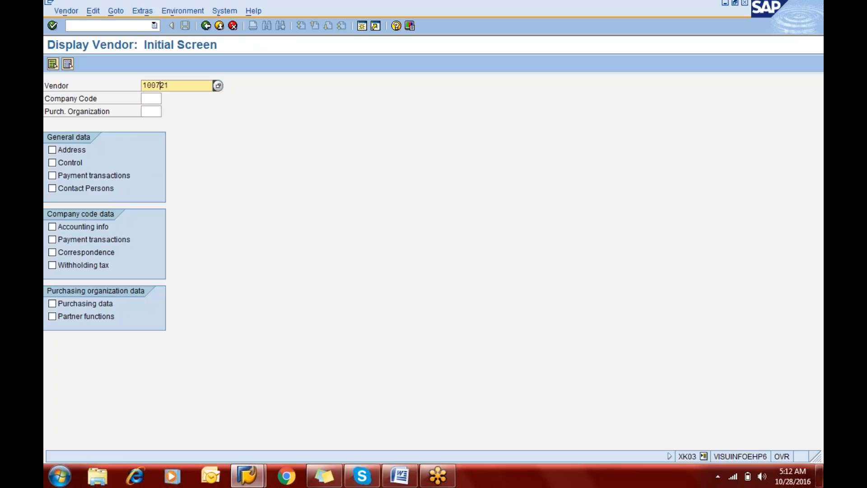
text(8)
Step: Display the vendor's payment transactions under company code data for company code ERIC
key(Tab)
key(Tab)
key(Tab)
key(Tab)
key(Tab)
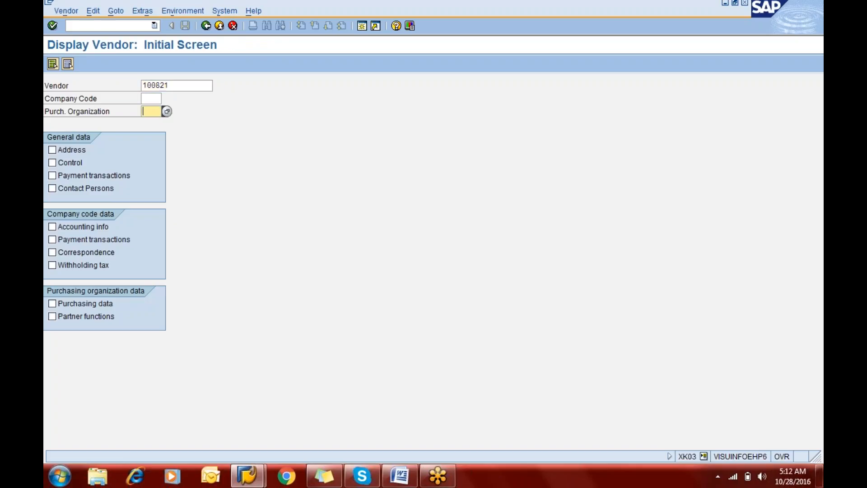
key(Tab)
key(Tab)
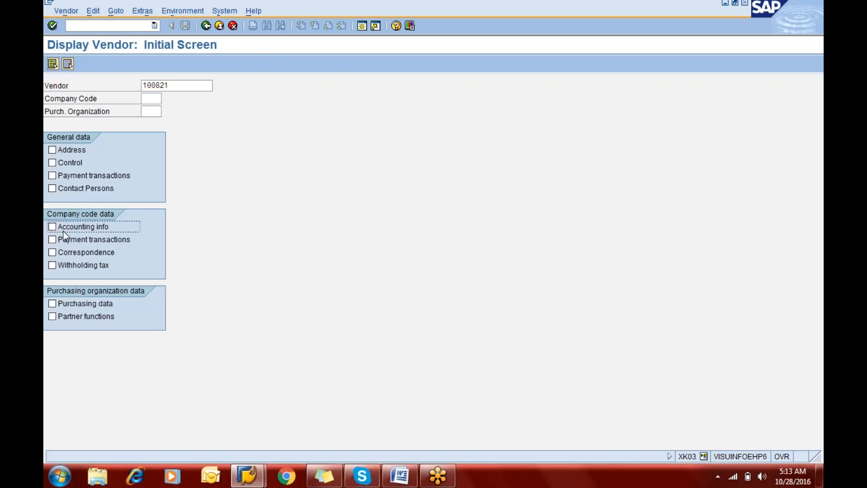
click(65, 243)
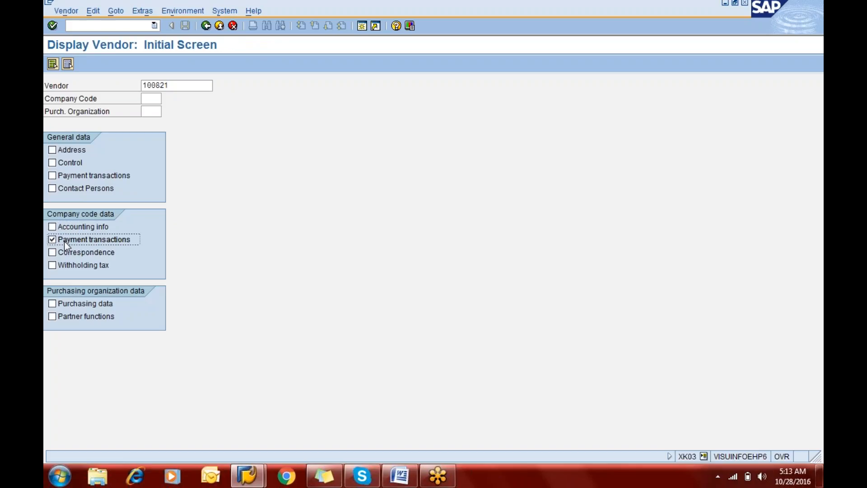
key(Return)
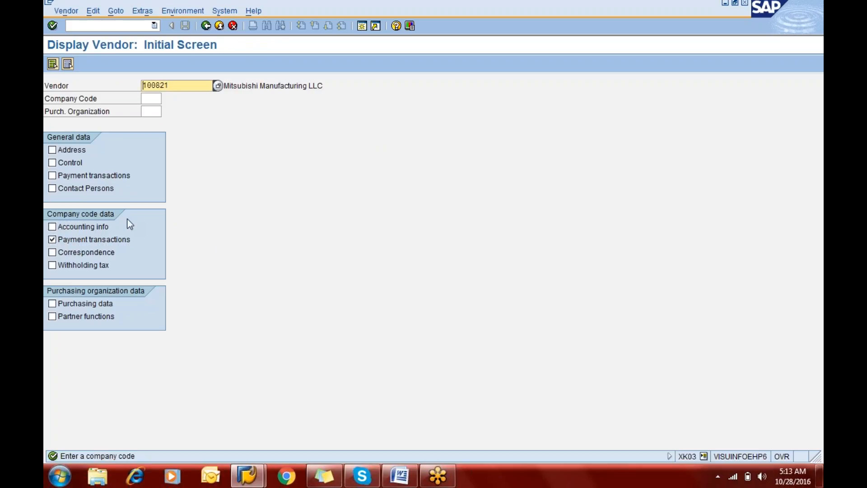
key(Tab)
text(eric)
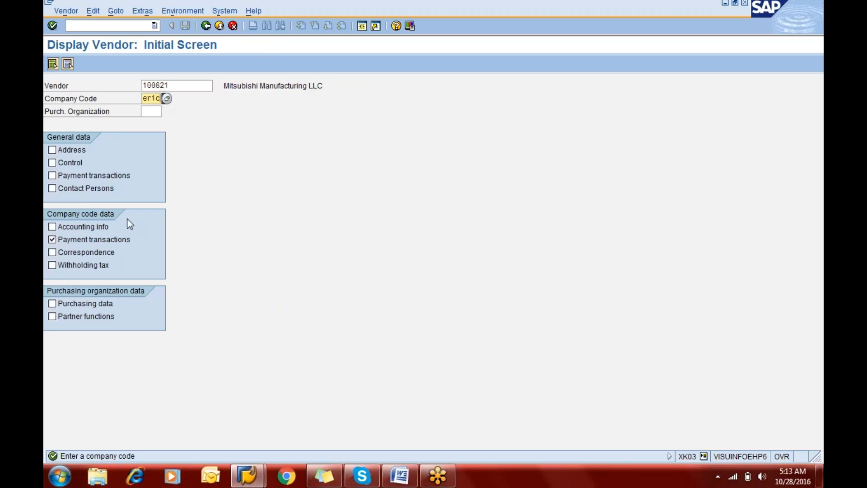
key(Return)
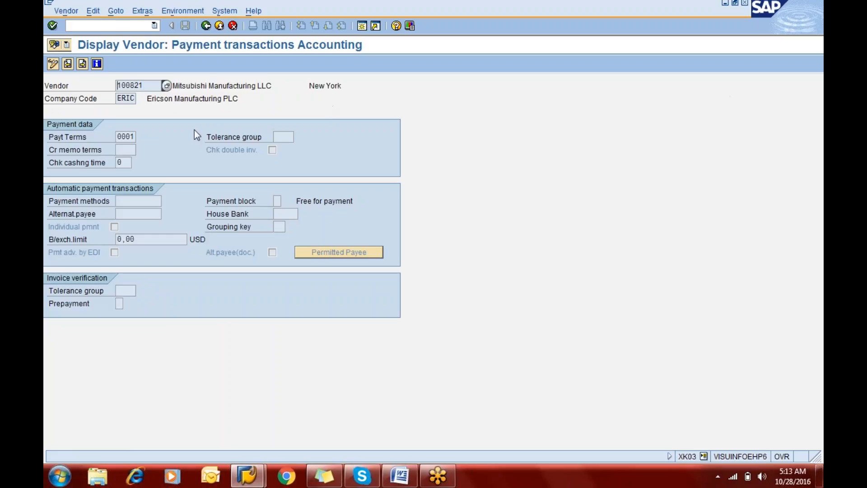
click(122, 200)
click(770, 15)
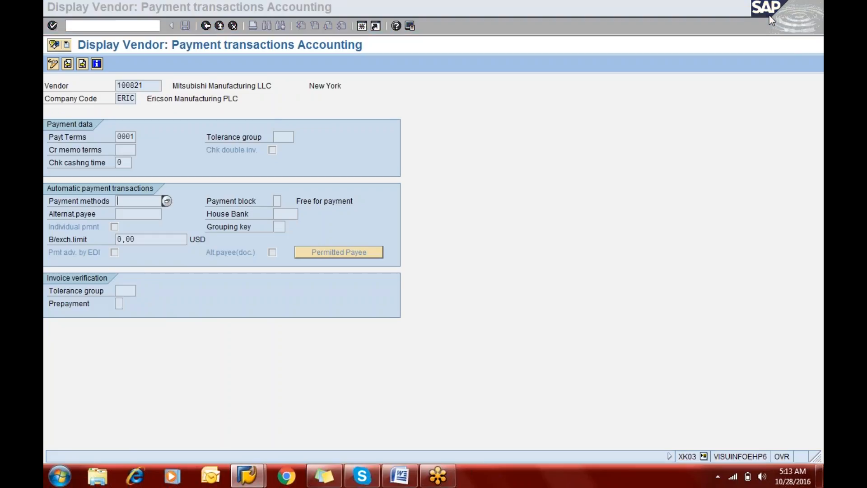
click(769, 15)
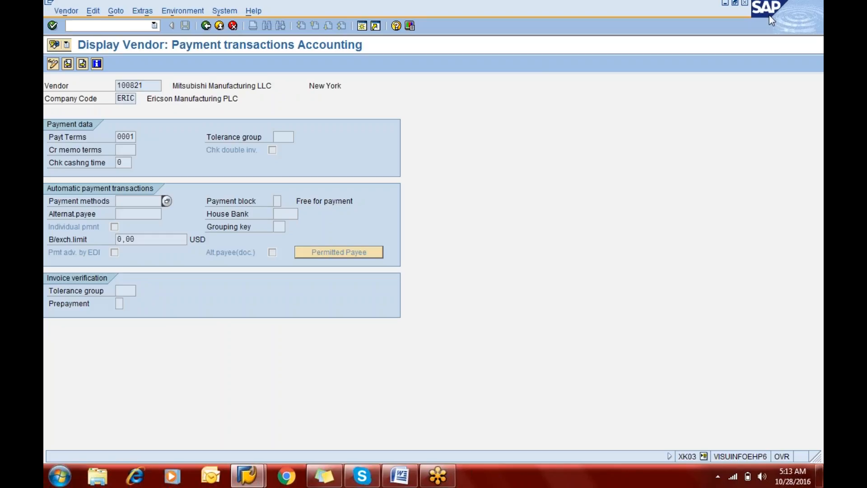
click(804, 29)
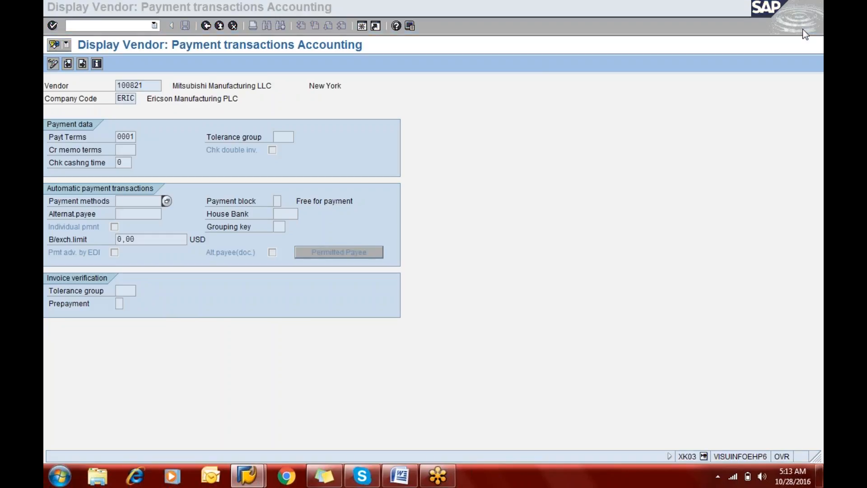
click(422, 161)
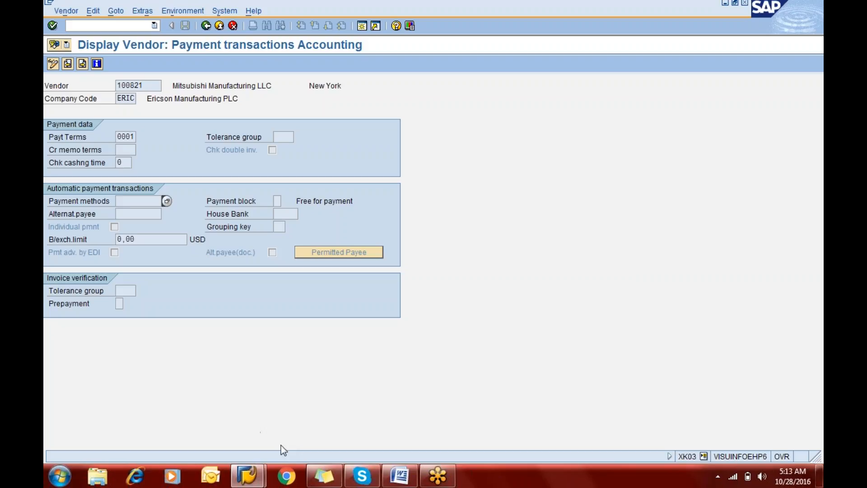
click(246, 477)
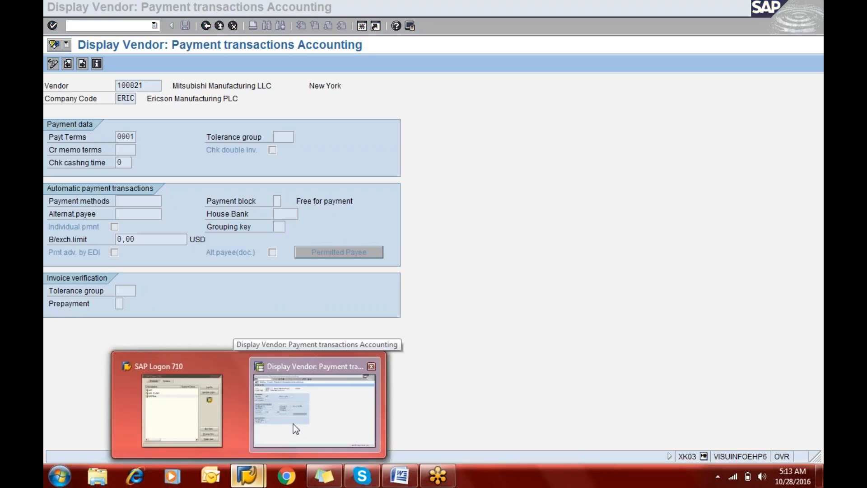
click(293, 424)
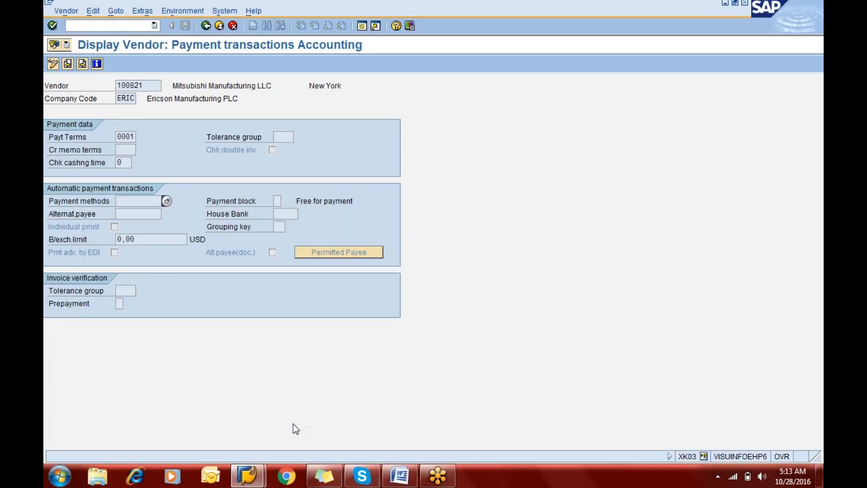
click(768, 12)
click(768, 13)
click(698, 338)
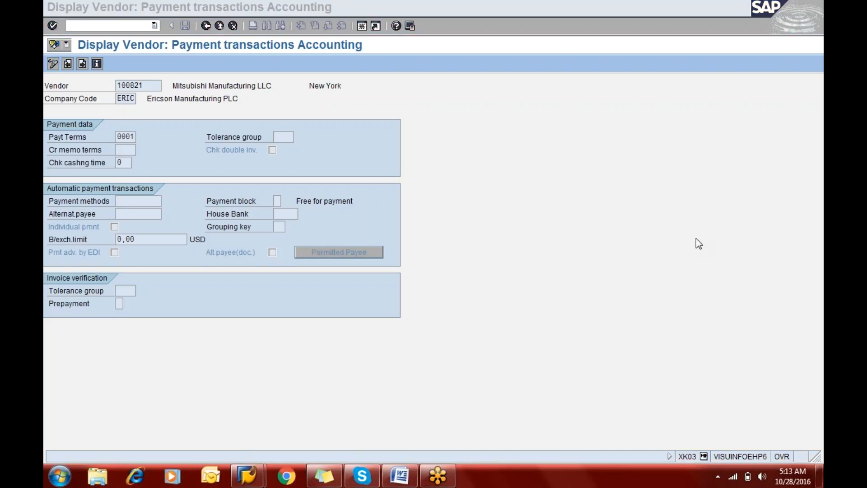
click(693, 238)
Step: Consult the Step 9 payment method instructions in the AP Configuration document in Word and return to the vendor's payment methods in SAP
click(394, 480)
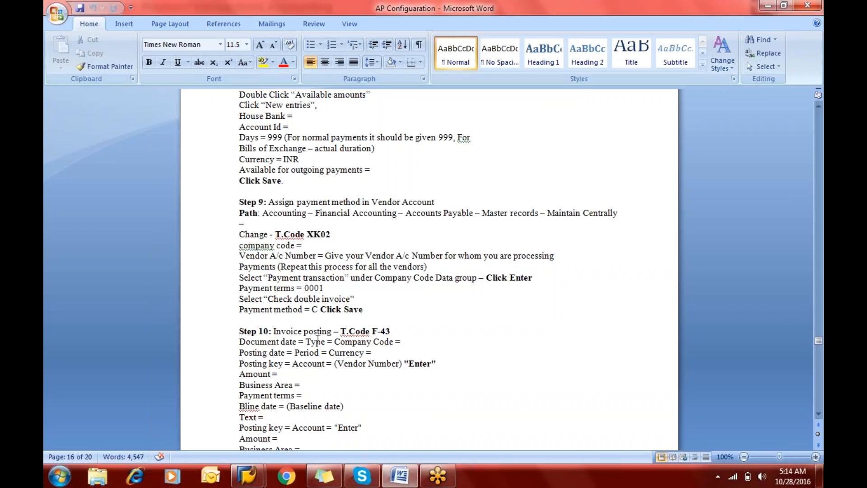
key(alt+Tab)
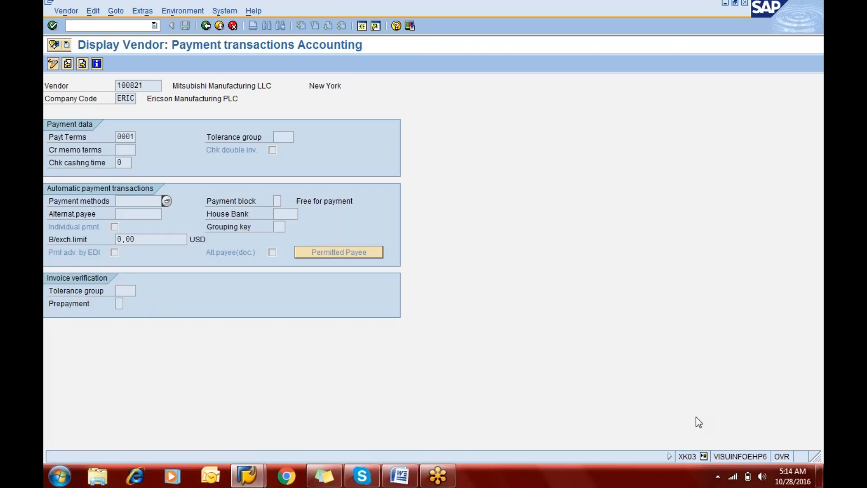
key(Return)
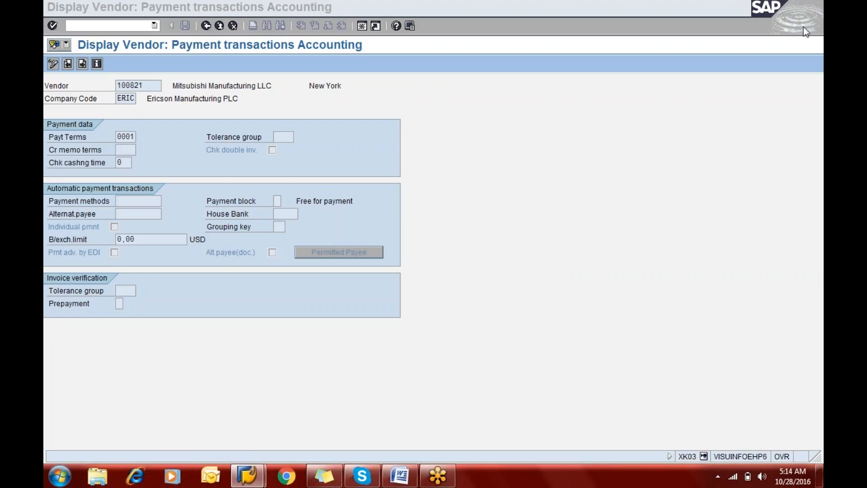
click(122, 201)
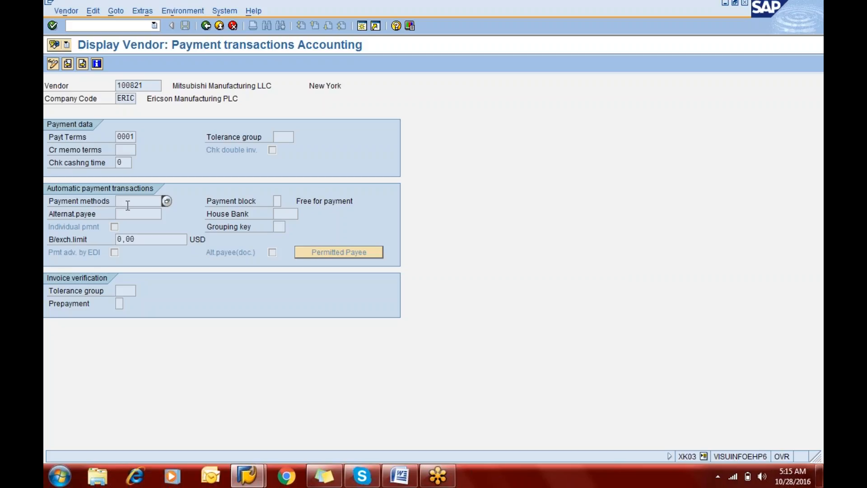
Step: Switch to the AP Configuration document in Word, read through the Step 10 invoice posting instructions, and return to SAP
click(400, 475)
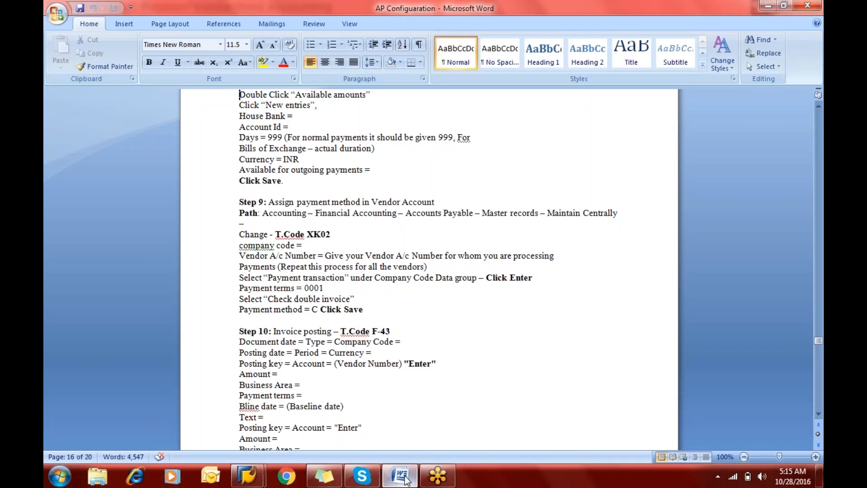
key(Down)
key(Down)
key(Down)
key(Down)
key(Down)
key(Down)
key(Down)
key(Down)
key(Down)
key(Down)
key(Down)
key(Down)
key(Down)
key(Down)
key(Down)
key(Down)
key(Down)
key(Down)
key(Down)
key(Down)
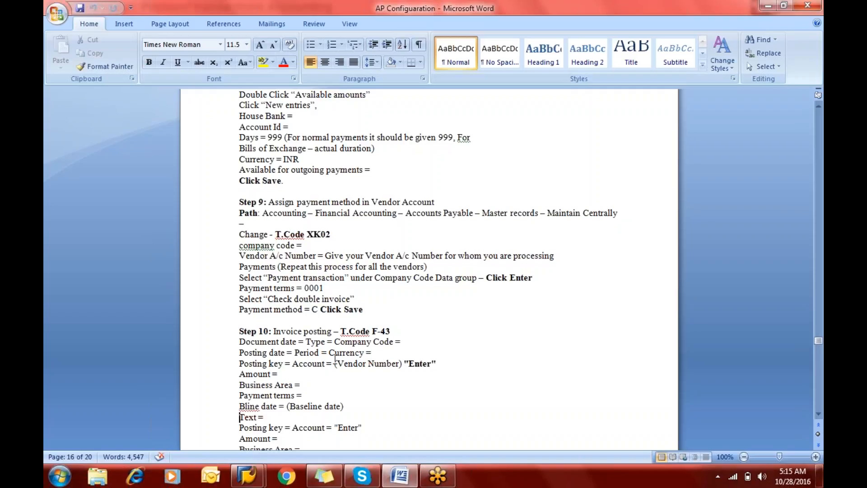
key(Down)
key(Down)
key(Down)
key(Down)
key(Down)
key(Down)
key(Down)
key(Down)
key(Down)
key(Down)
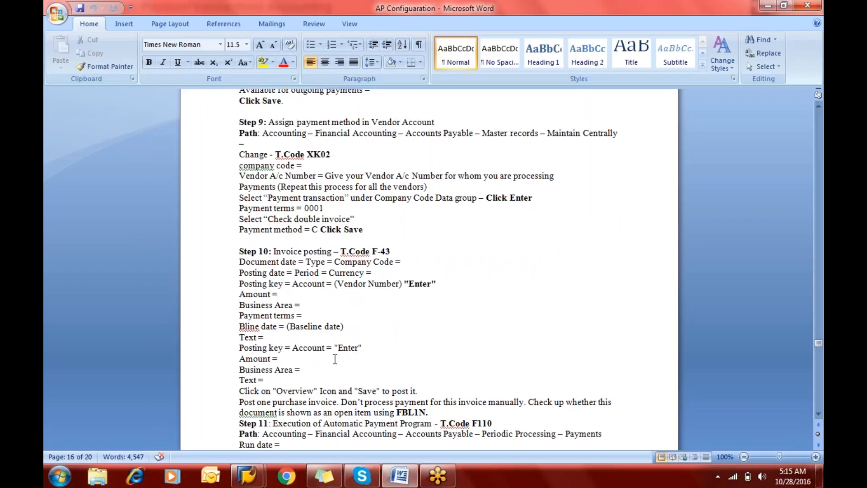
key(alt+Tab)
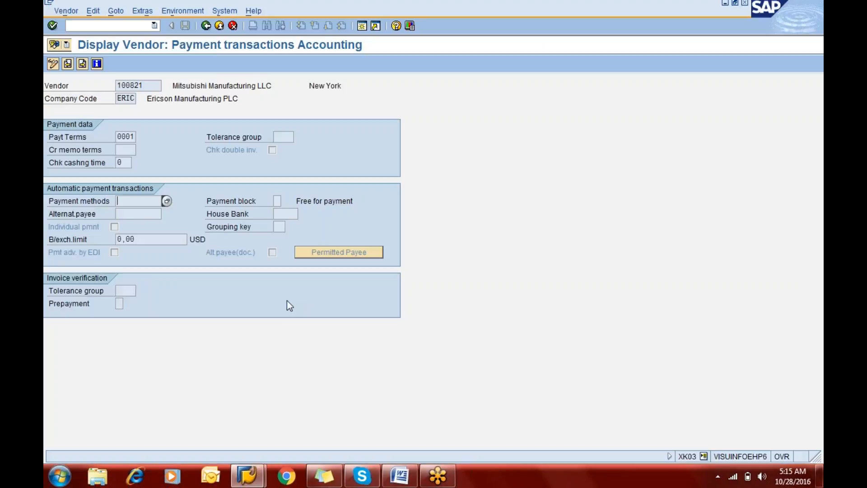
Step: Open the Vendor Line Item Display transaction FBL1N
click(106, 28)
text(/n)
text(xk03)
key(Return)
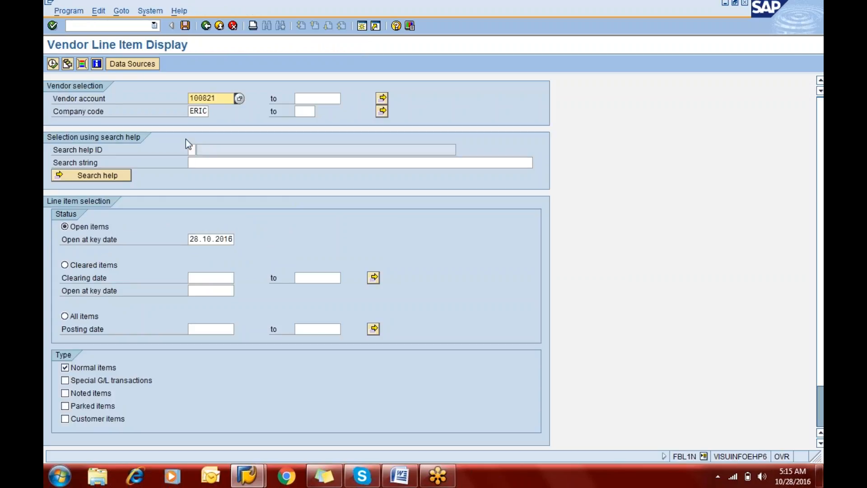
Step: Set the vendor account range from 1 to all and run the open item report for company code ERIC
key(Delete)
key(Delete)
key(Delete)
key(Delete)
key(Delete)
key(Delete)
text(1)
key(Tab)
text(all)
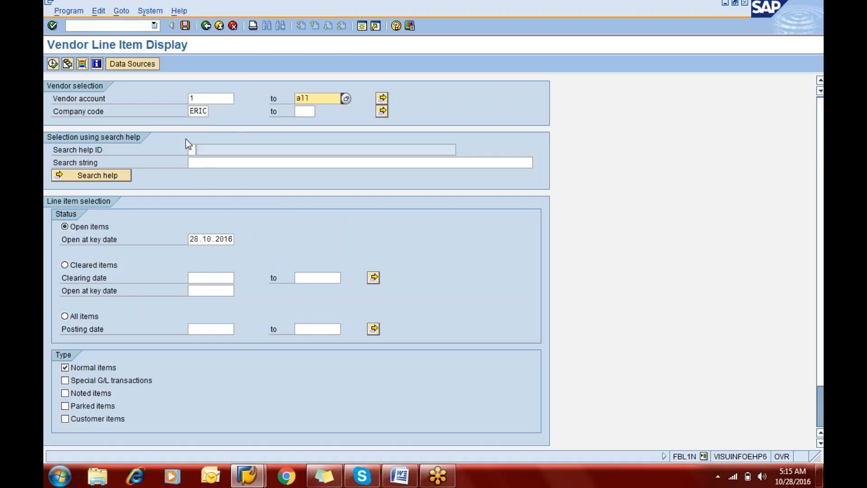
click(52, 64)
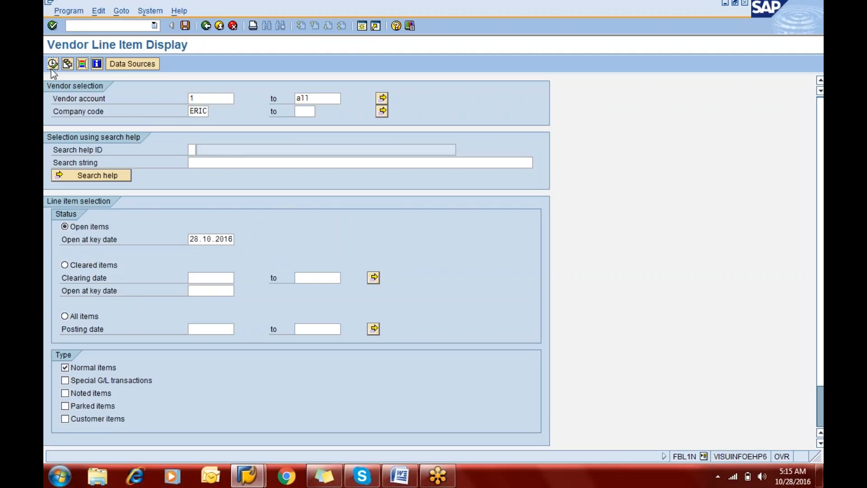
click(52, 68)
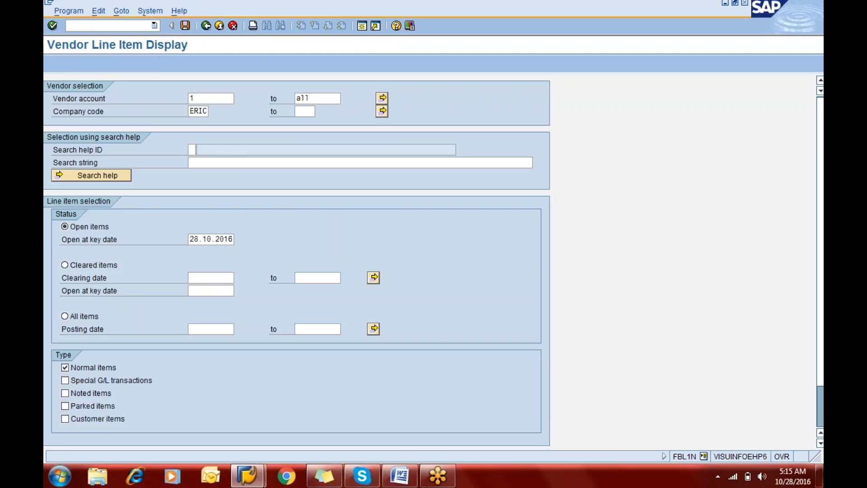
Step: Open the vendor invoice entry transaction F-43 and set the document date to 28.10.2016
click(81, 25)
text(/nf)
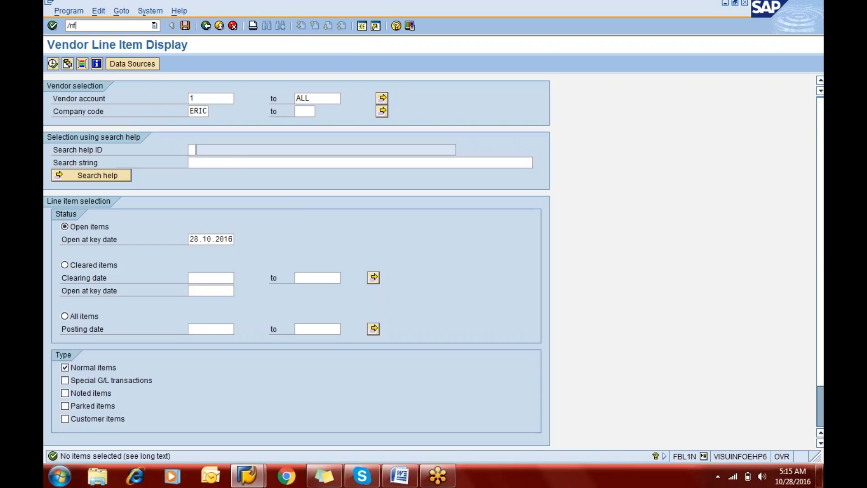
text(-43)
key(Return)
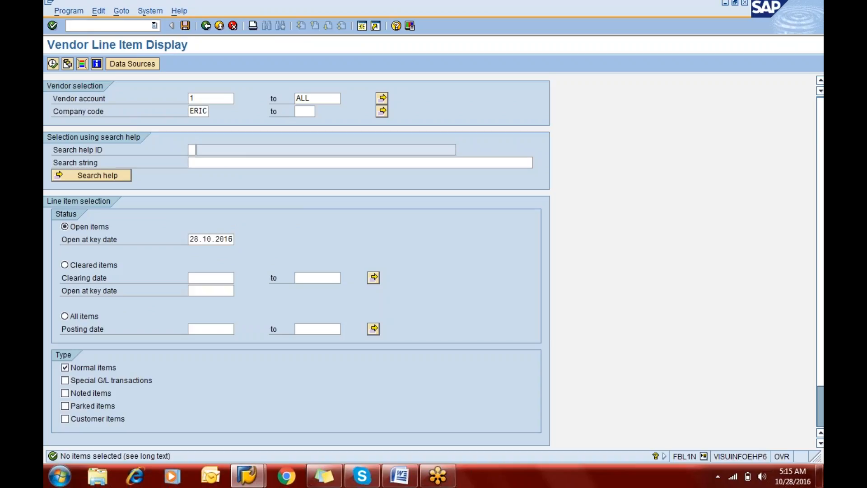
text(28.10.2016)
Step: Look up the vendors of company code ERIC and assign Mitsubishi Manufacturing as the first line item's account
key(Tab)
key(Tab)
key(Tab)
key(Tab)
key(Tab)
key(Tab)
key(Tab)
key(Tab)
key(Tab)
key(Tab)
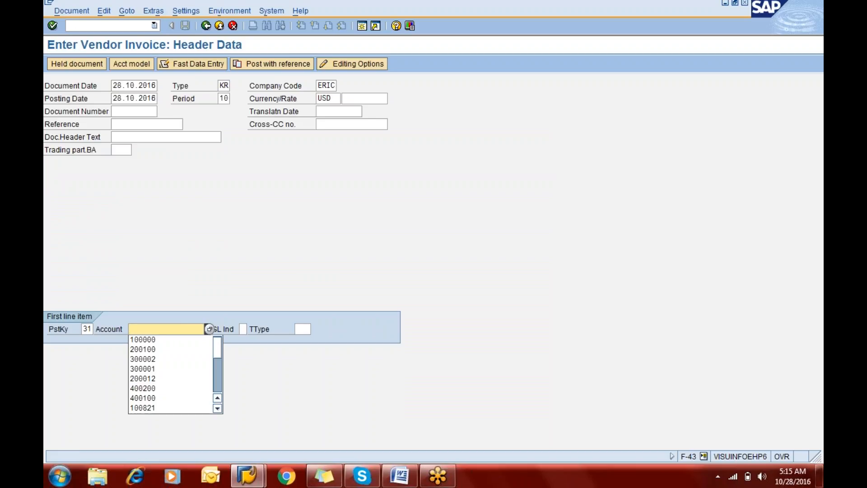
key(F4)
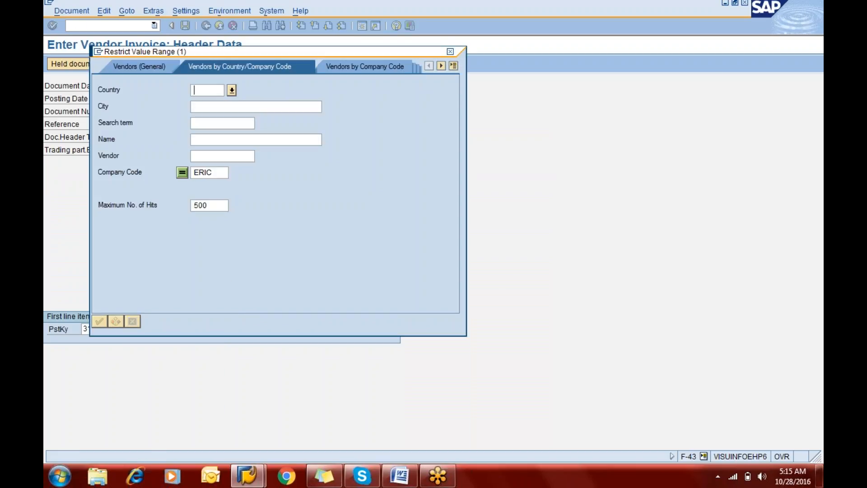
key(Return)
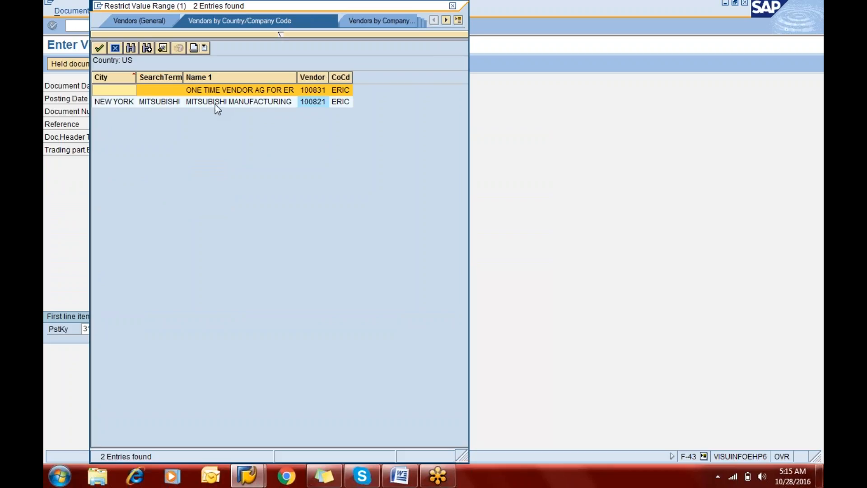
click(215, 104)
key(Return)
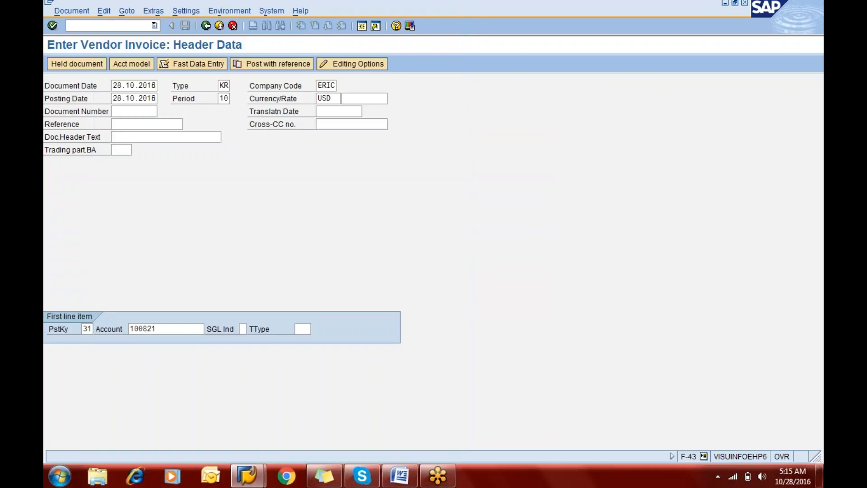
Step: Accept the invoice header and give the Mitsubishi vendor item an amount of 79000 USD and business area eric
key(Return)
text(79000)
key(Tab)
key(Tab)
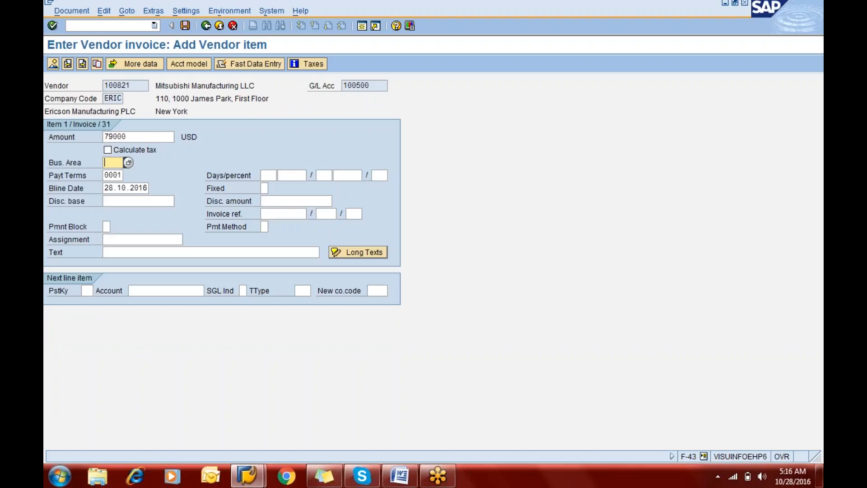
text(eric)
Step: Set the text of the Mitsubishi vendor item to "Being purchase", keeping payment terms and baseline date
key(Tab)
key(Tab)
key(Tab)
key(Tab)
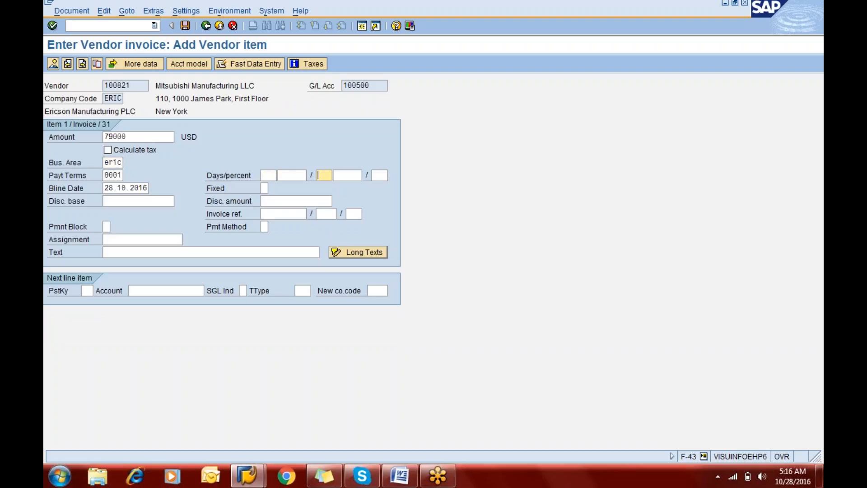
key(Tab)
key(Tab)
key(Tab)
key(Tab)
key(Tab)
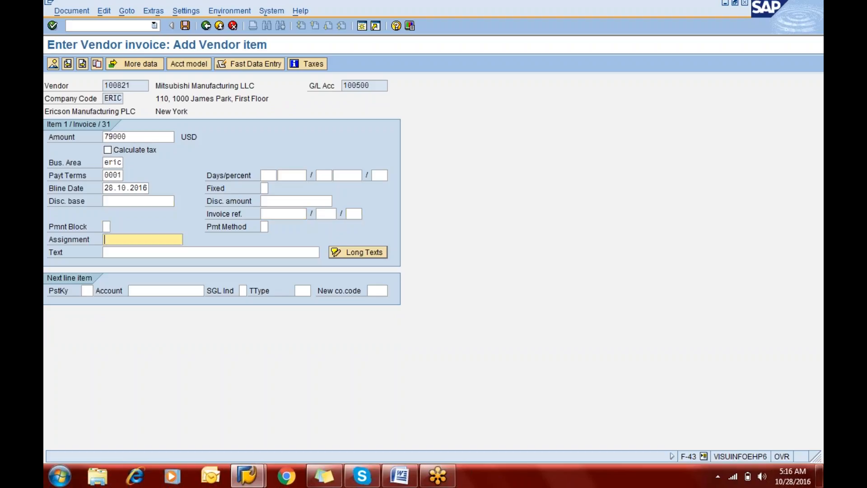
text(Being )
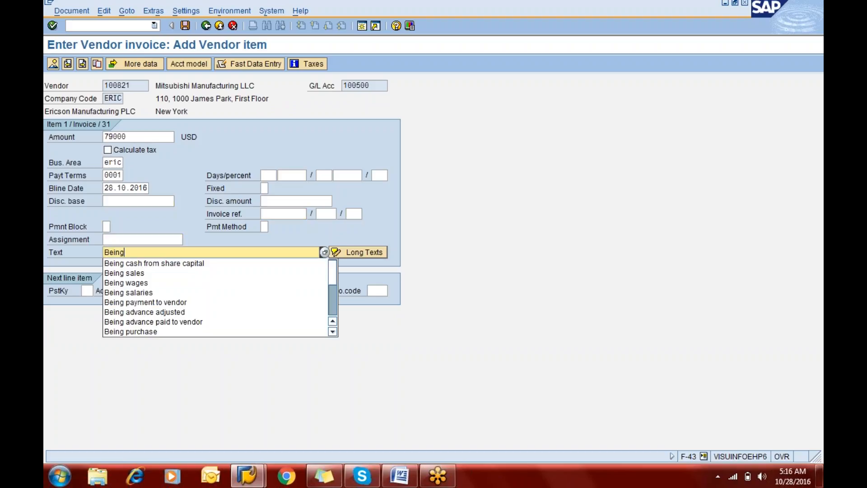
text(purchase)
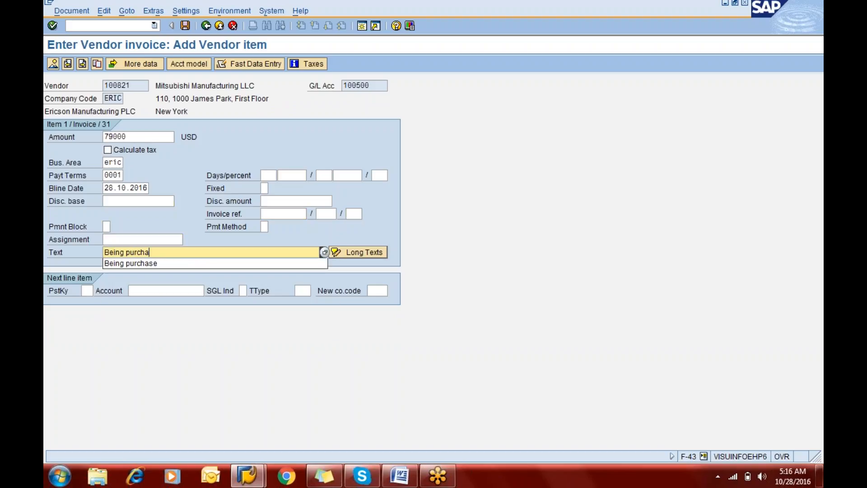
key(Tab)
key(Tab)
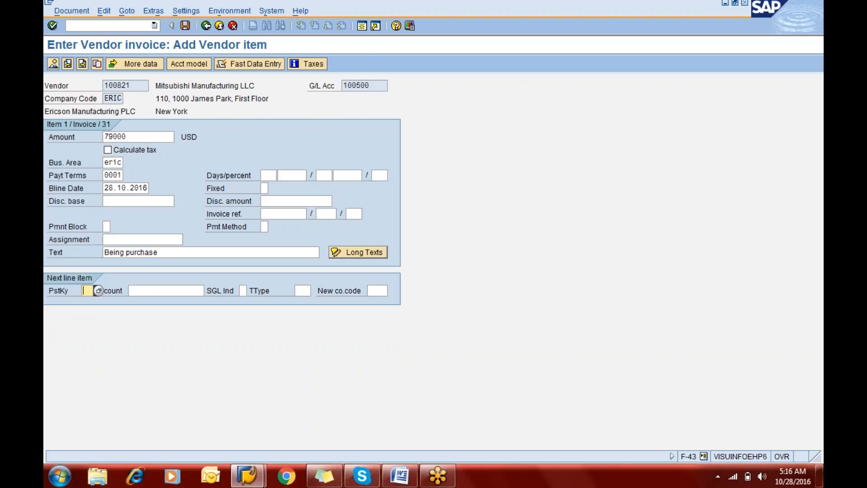
Step: Add a next line item with posting key 31 for company code ERIC's one-time vendor, found through the vendor search
text(31)
key(Tab)
key(F4)
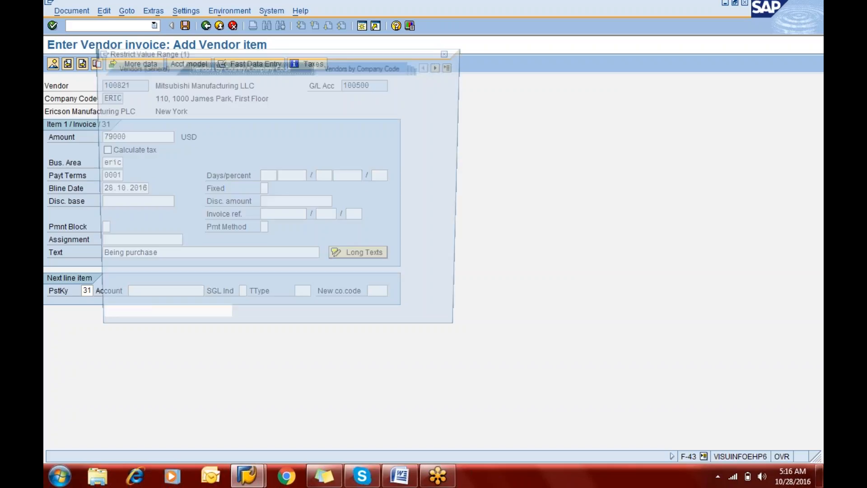
key(Return)
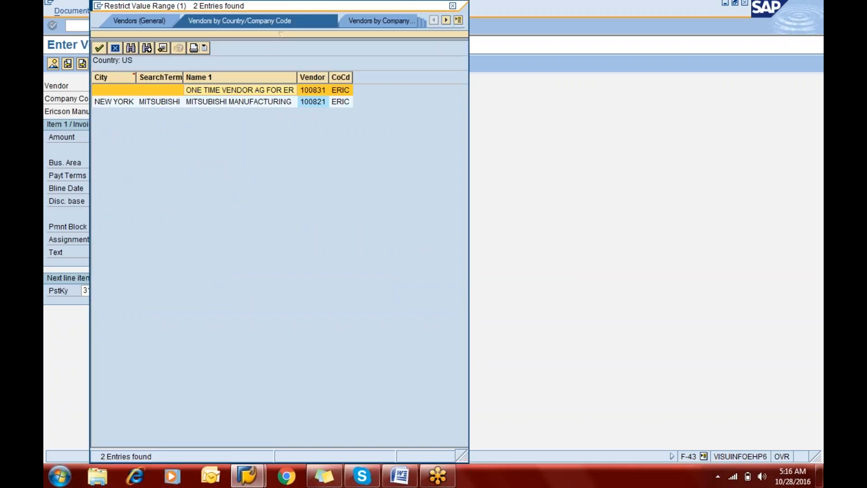
key(Return)
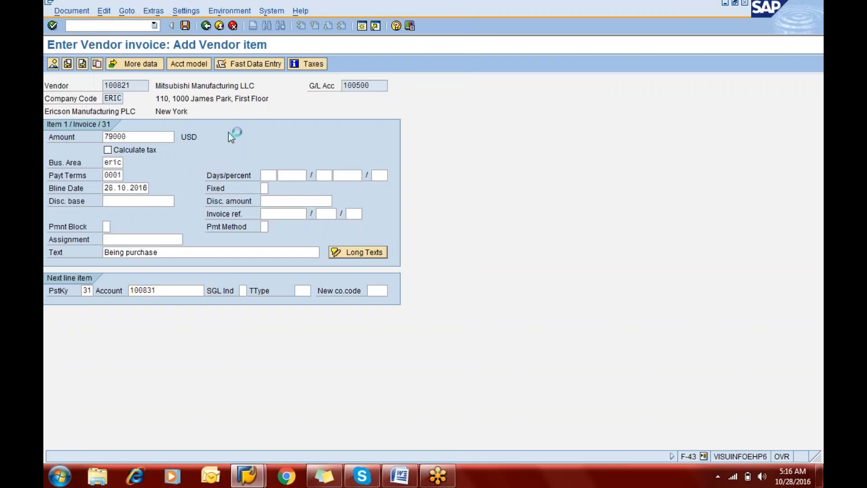
key(Return)
Step: Set the one-time vendor's title to Mr. and enter the vendor's name
text(Mr)
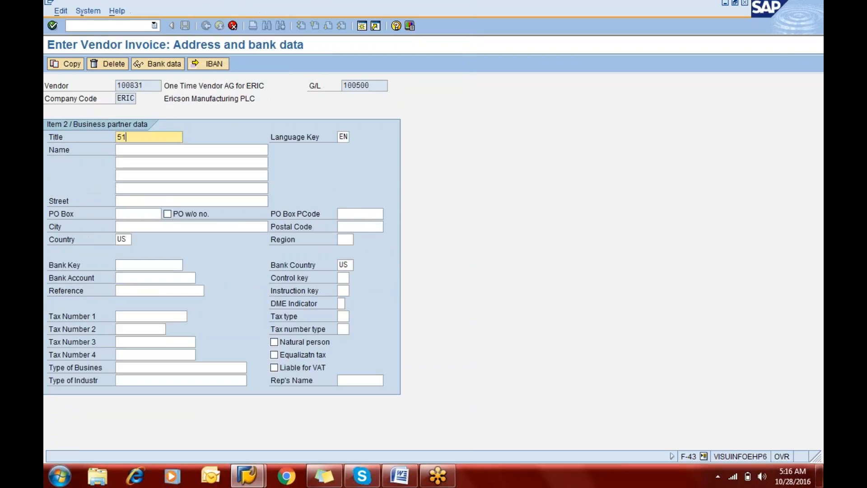
key(BackSpace)
key(BackSpace)
key(Down)
key(Return)
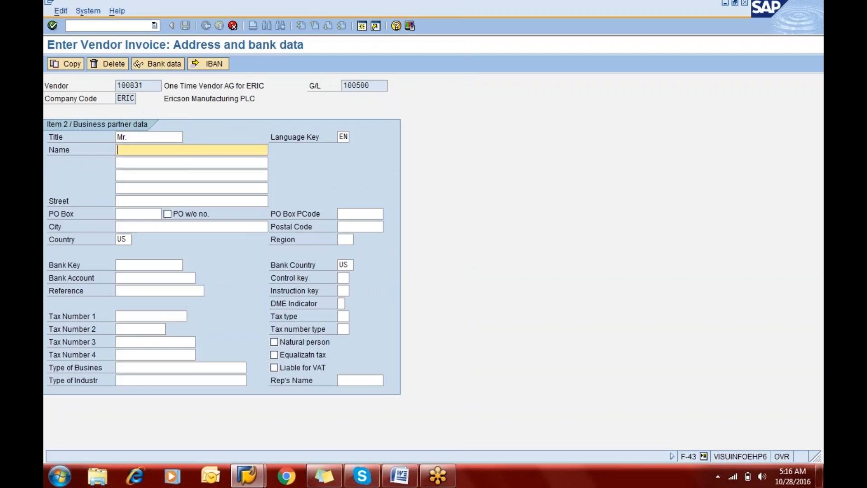
key(BackSpace)
key(Up)
key(Return)
Step: Enter New York as the one-time vendor's city and confirm the address data
key(Tab)
key(Tab)
key(Tab)
key(Tab)
key(Tab)
key(Tab)
text(Te)
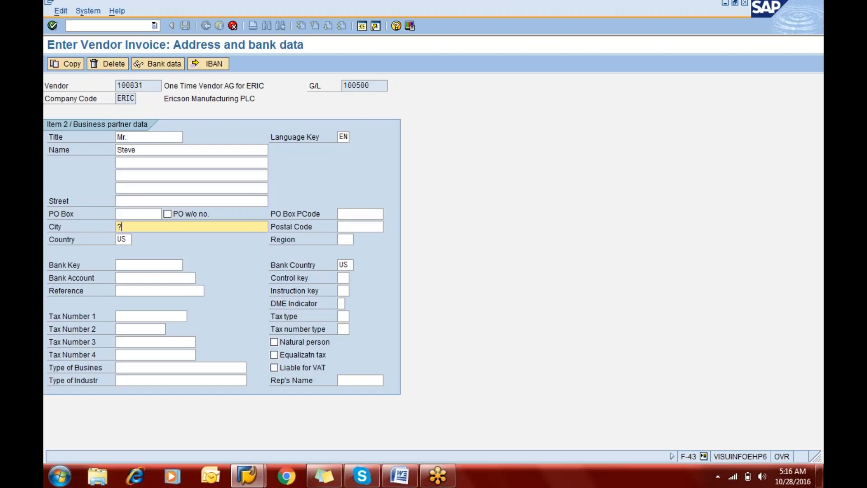
key(BackSpace)
key(BackSpace)
text(New)
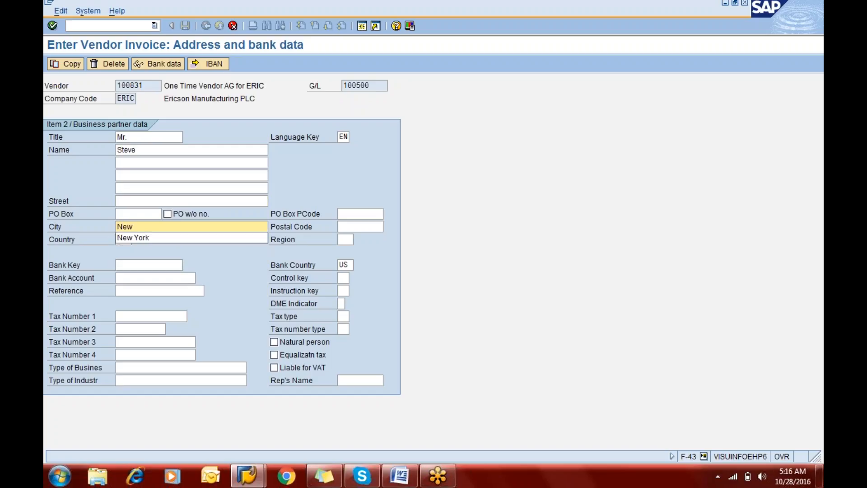
key(Down)
key(Return)
key(Tab)
key(Return)
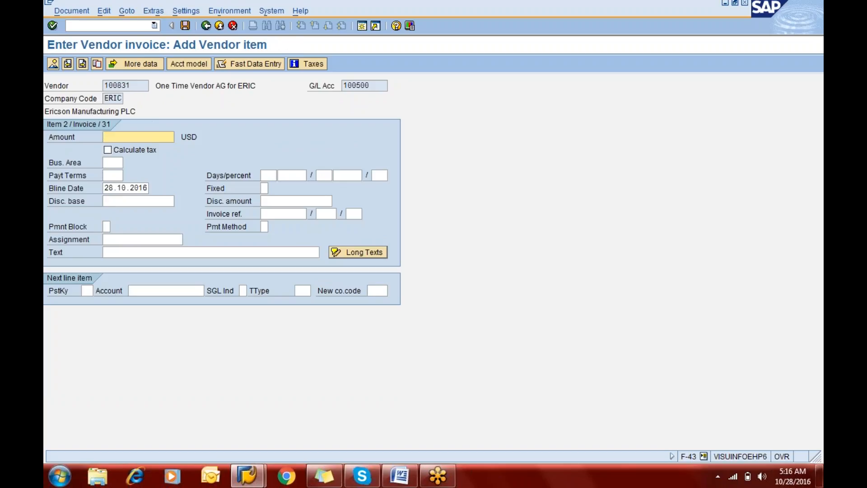
Step: Give the one-time vendor item an amount of 51000 USD, business area eric and payment terms 0001
text(51000)
key(Tab)
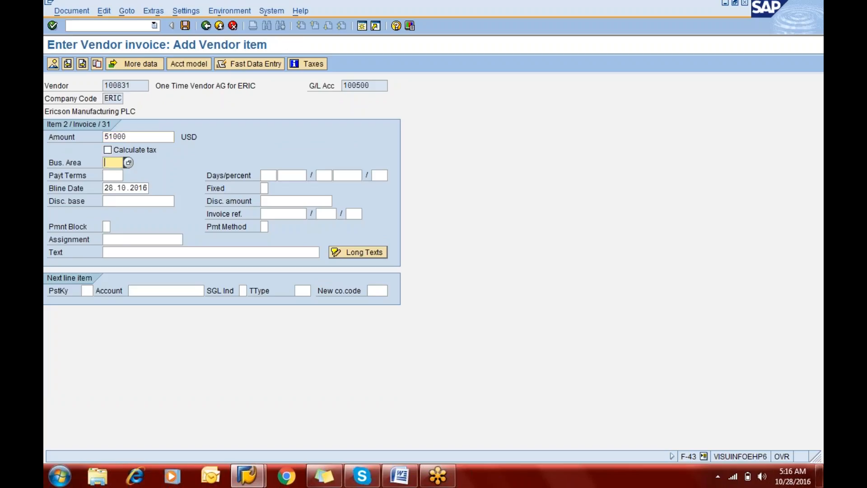
text(eric)
key(Tab)
key(Tab)
key(Tab)
key(Tab)
key(shift+Tab)
key(shift+Tab)
key(shift+Tab)
text(0001)
Step: Set the one-time vendor item's text to "Being purchase"
key(Tab)
key(Tab)
key(Tab)
key(Tab)
key(Tab)
key(Tab)
key(Tab)
key(Tab)
key(Tab)
key(Tab)
key(Tab)
key(Tab)
key(Tab)
key(Tab)
key(Tab)
key(Tab)
key(Tab)
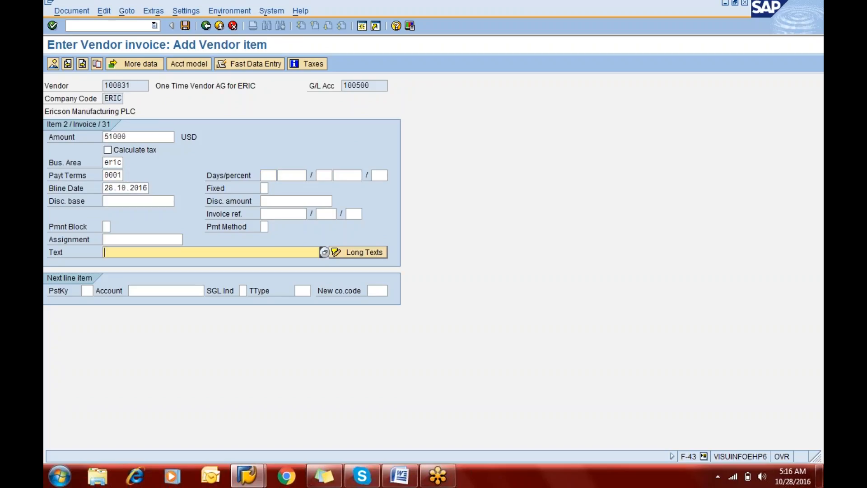
key(shift+Tab)
text(Being)
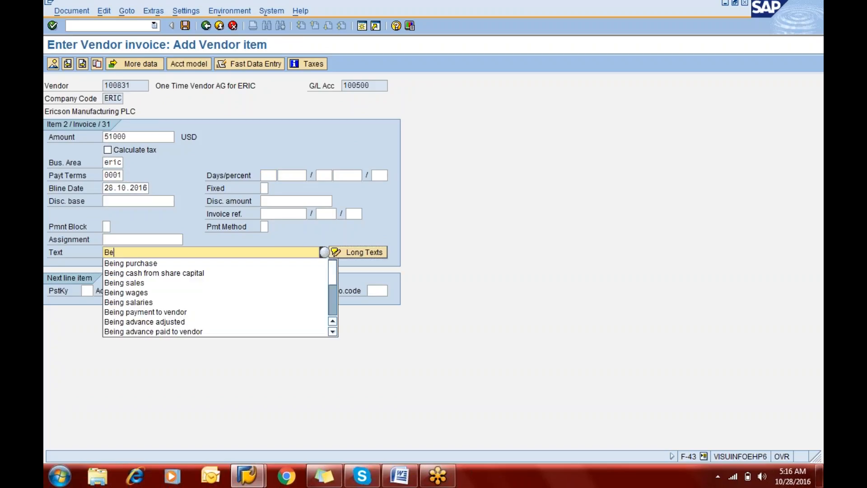
key(Down)
key(Tab)
key(Tab)
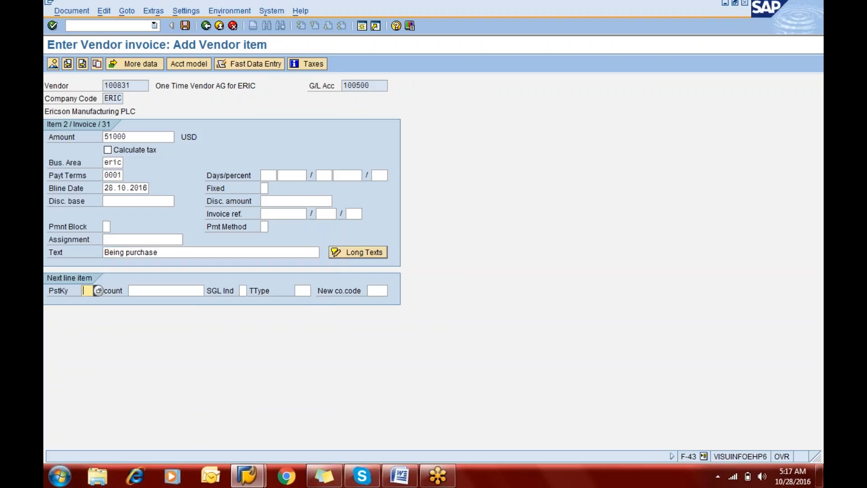
Step: Add a next line item with posting key 40 for G/L account 400000, accepting the changed payment terms
text(40)
key(Tab)
text(4)
key(Down)
key(Down)
key(Down)
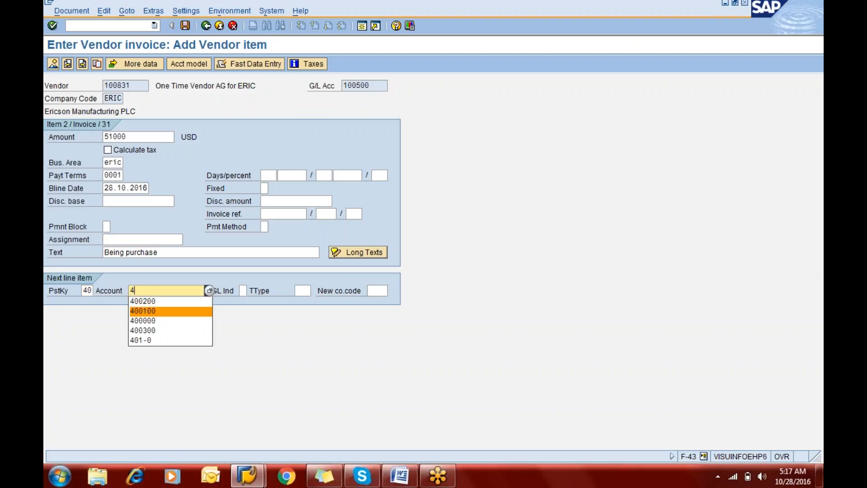
key(Return)
key(Return)
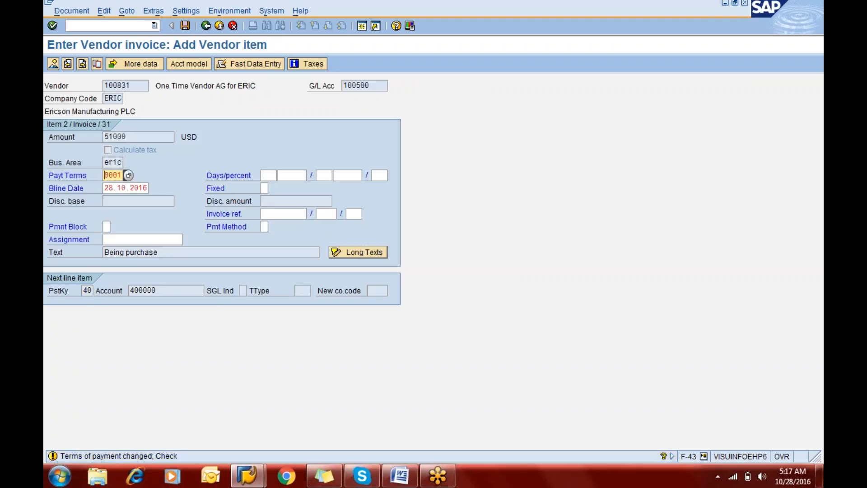
key(Return)
Step: Fill the raw material debit item with amount *, business area eric and text + to balance and copy the preceding entries
text(*)
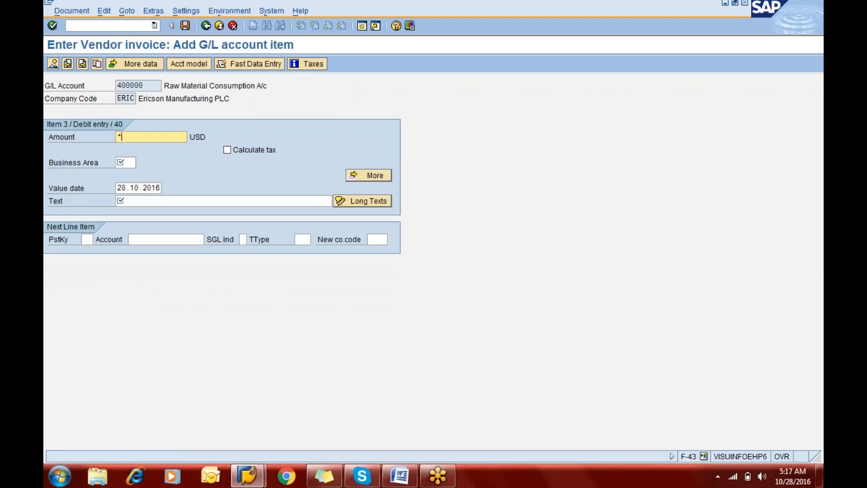
key(Tab)
key(Tab)
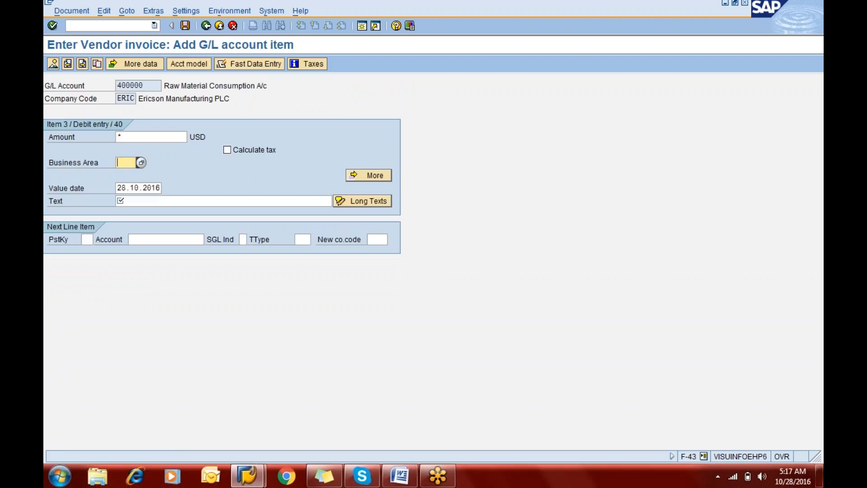
text(eric)
key(Tab)
key(Tab)
key(Tab)
text(+)
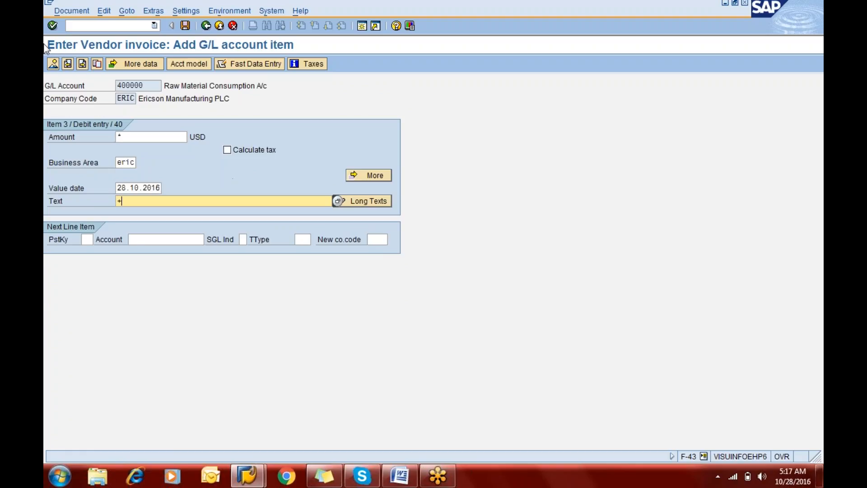
Step: Post the vendor invoice from its overview and restart transaction F-43 with /nf-43
key(Return)
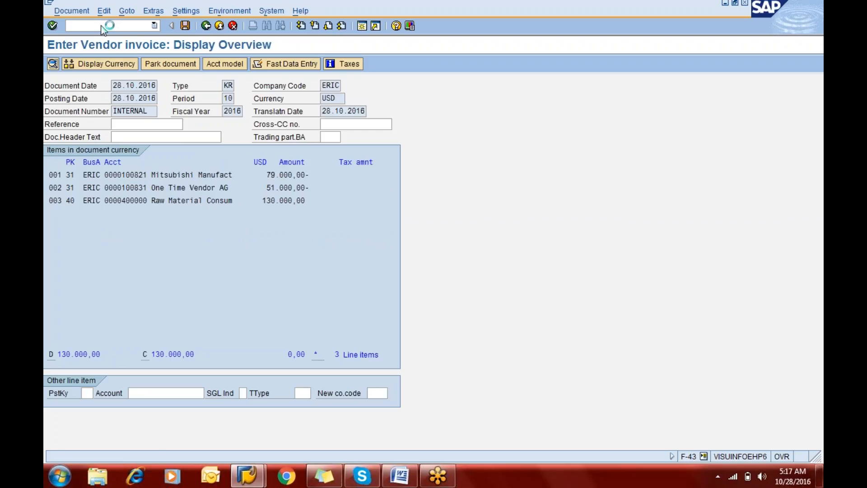
click(68, 26)
text(/nf-43)
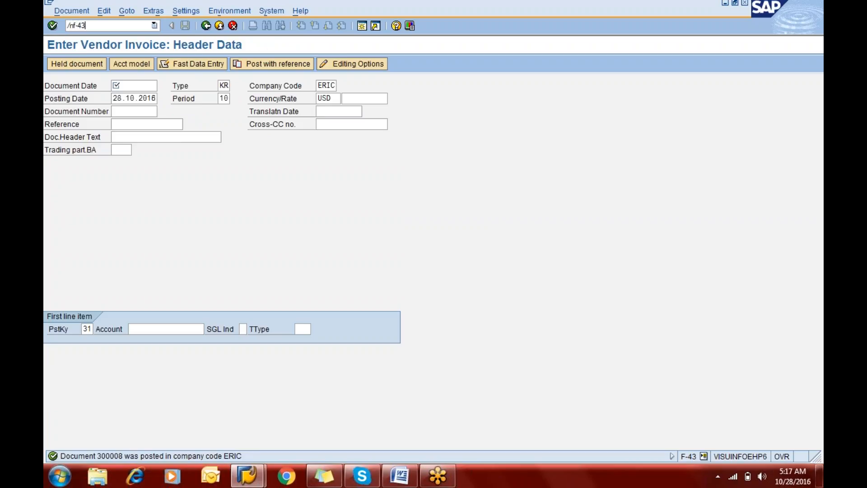
key(Return)
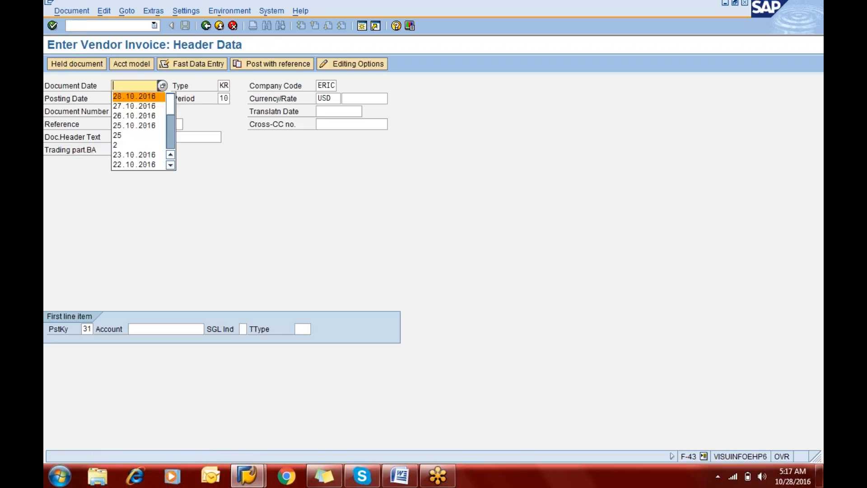
Step: Set the new invoice's document date to 28.10.2016
key(Tab)
key(shift+Tab)
key(Tab)
key(Tab)
key(Tab)
key(Tab)
key(Tab)
key(Tab)
key(Tab)
key(Tab)
key(Tab)
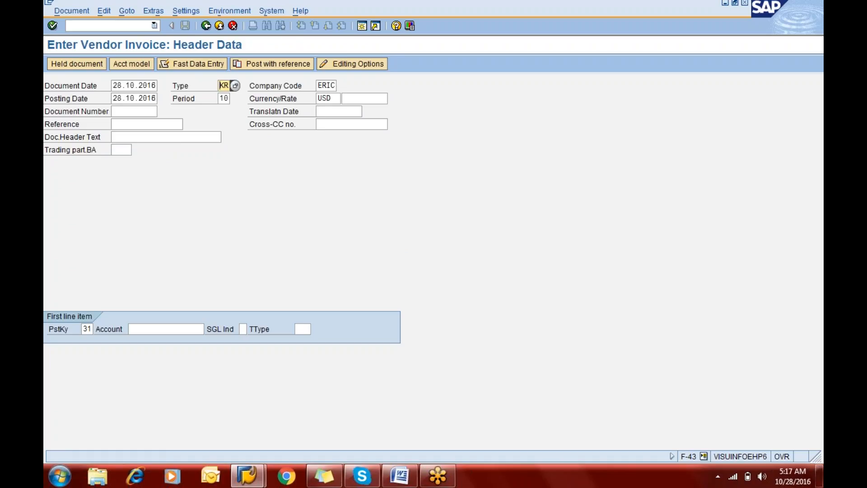
Step: Assign Mitsubishi Manufacturing as the first line item's account and accept the header data
key(Tab)
key(Tab)
key(Tab)
key(Tab)
key(Tab)
key(Down)
key(Down)
key(Down)
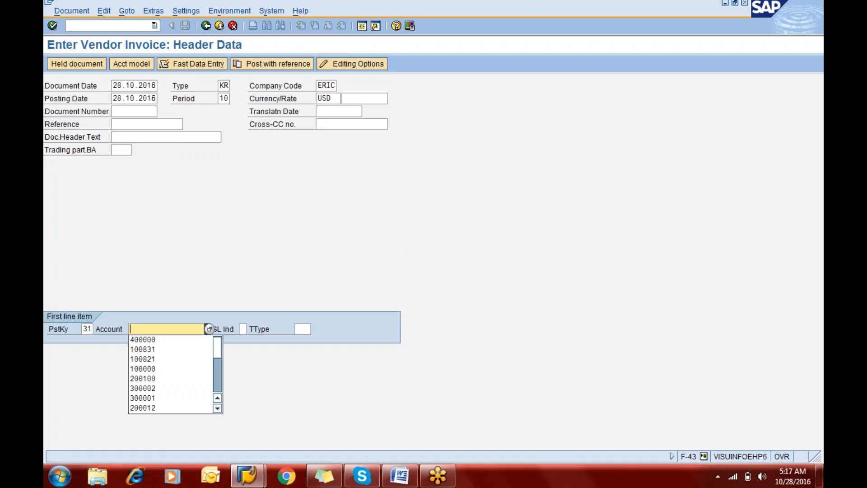
key(Down)
key(Return)
key(Return)
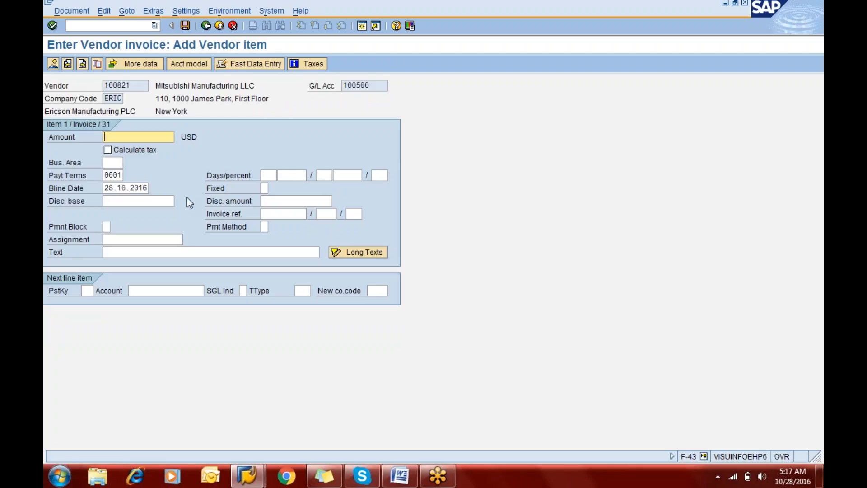
Step: Give the Mitsubishi vendor item an amount of 59000 USD and business area eric
text(59000)
key(Tab)
key(Tab)
text(de)
key(BackSpace)
key(BackSpace)
text(eric)
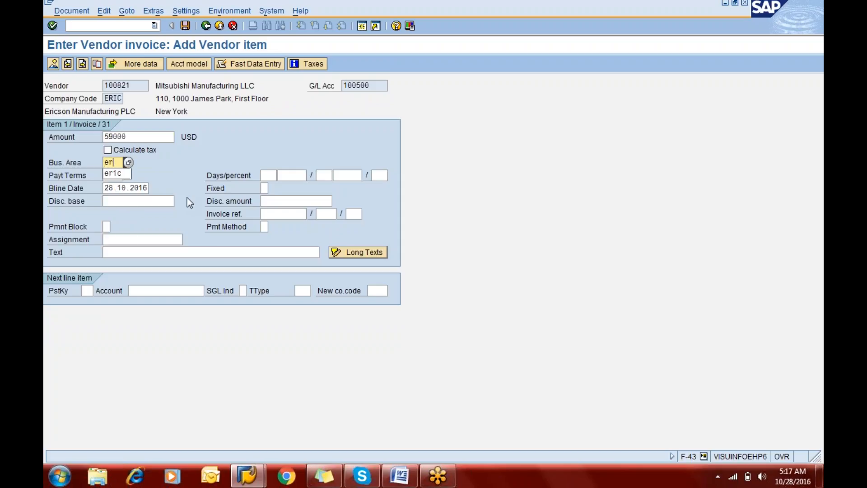
Step: Set the text of the 59000 USD vendor item to "Being purchase"
key(Tab)
key(Tab)
key(Tab)
key(Tab)
key(Tab)
key(Tab)
key(Tab)
key(Tab)
key(Tab)
key(Tab)
key(Tab)
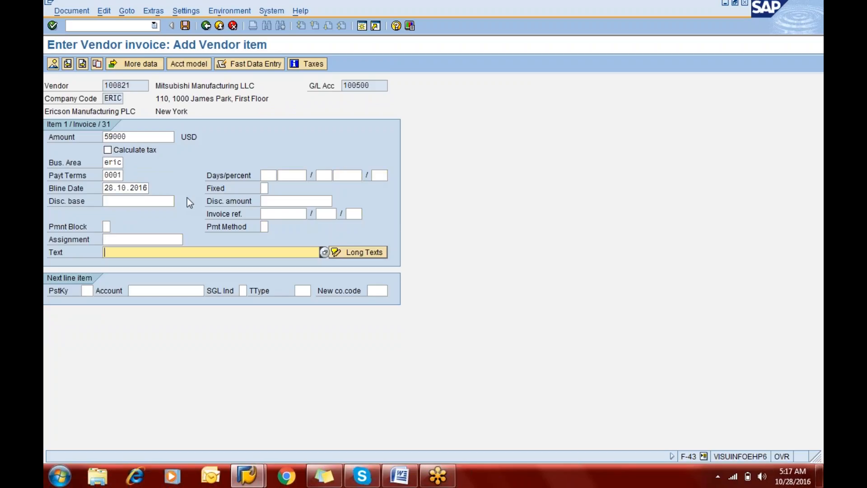
text(bEI)
key(Down)
key(Down)
key(Return)
key(BackSpace)
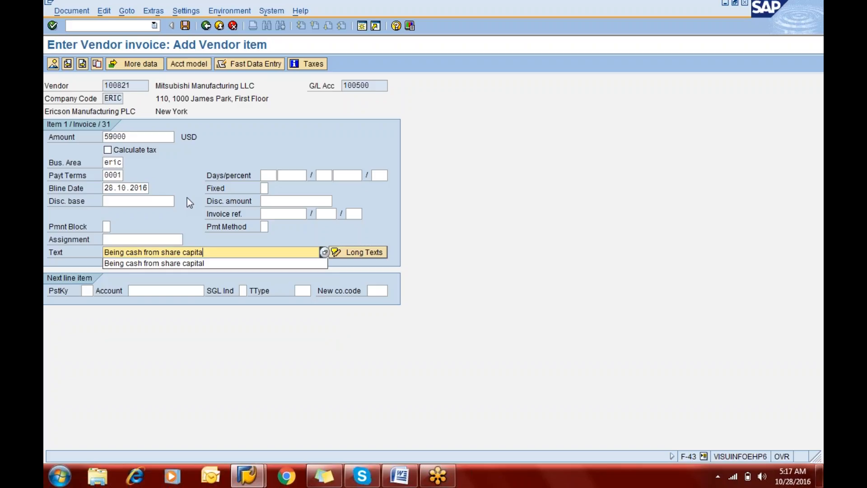
key(BackSpace)
key(BackSpace)
key(BackSpace)
key(BackSpace)
key(BackSpace)
key(BackSpace)
key(BackSpace)
key(BackSpace)
key(BackSpace)
key(BackSpace)
key(BackSpace)
key(BackSpace)
key(BackSpace)
key(BackSpace)
key(BackSpace)
key(BackSpace)
key(BackSpace)
key(BackSpace)
key(BackSpace)
key(BackSpace)
key(BackSpace)
key(BackSpace)
key(BackSpace)
key(BackSpace)
key(Down)
key(Down)
key(Tab)
key(Tab)
Step: Add a next line item with posting key 40 for G/L account 400000
text(40)
key(Tab)
text(4)
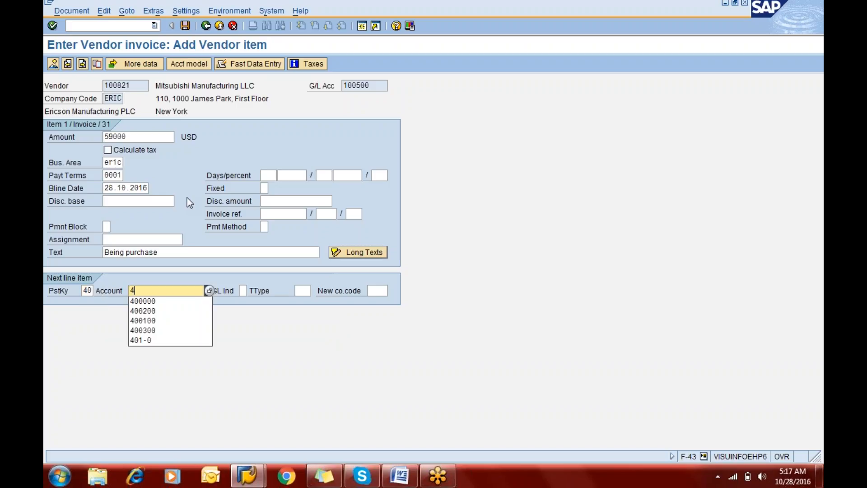
key(Down)
key(Tab)
key(Return)
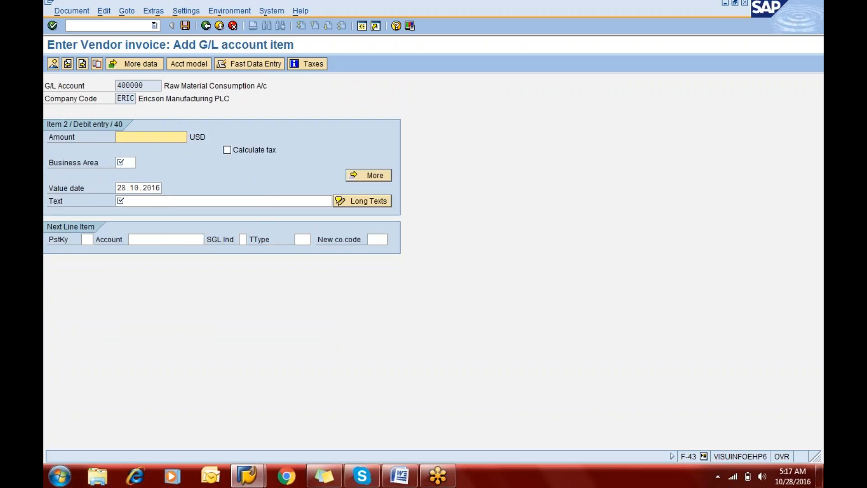
Step: Fill the second invoice's raw material debit item with amount *, business area eric and text +
text(*)
key(Tab)
key(Tab)
text(eric)
key(Tab)
text(+)
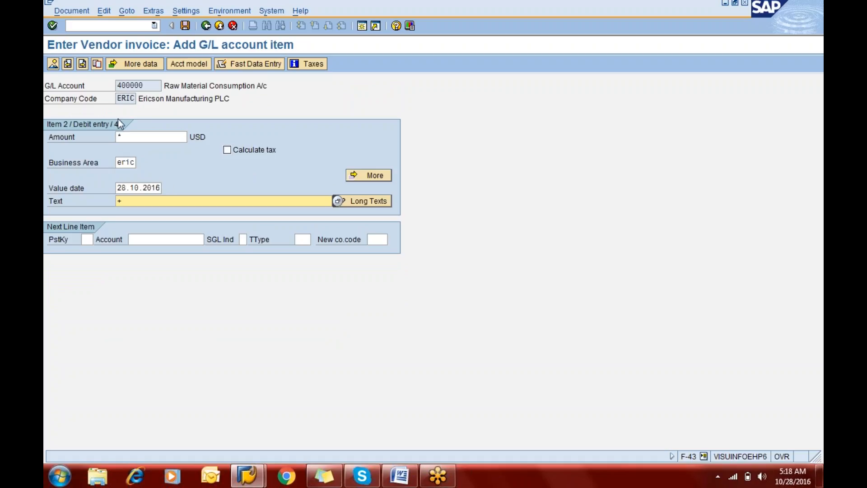
Step: Post the 59000 USD Mitsubishi vendor invoice and open the vendor line item display with transaction FBL1N
click(185, 26)
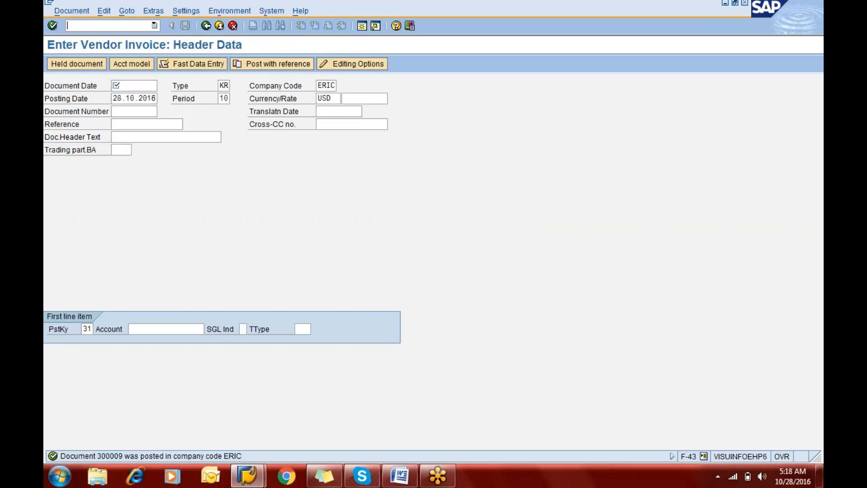
text(/nfbl1n)
key(Return)
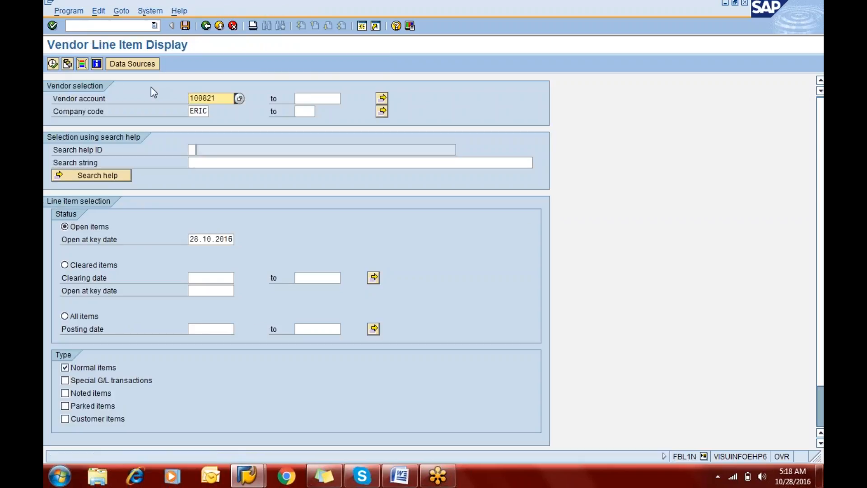
Step: Display the open items of vendors 1 to all in company code ERIC and review them down to the one-time vendor's
key(Delete)
key(Delete)
key(Delete)
key(Delete)
key(Delete)
key(Delete)
text(1)
key(Tab)
text(all)
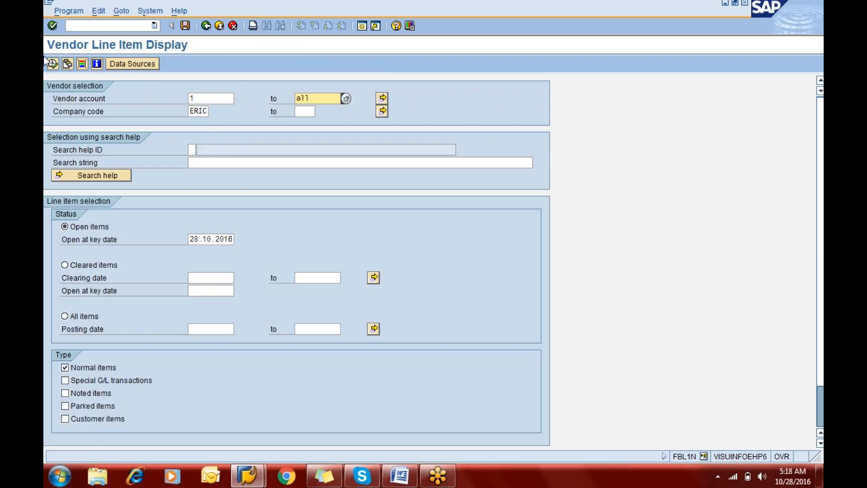
click(53, 64)
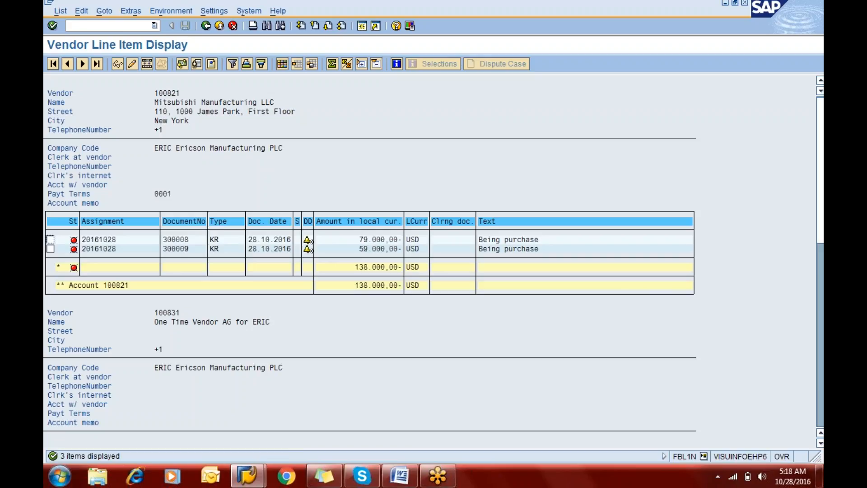
key(Down)
drag(820, 148, 823, 301)
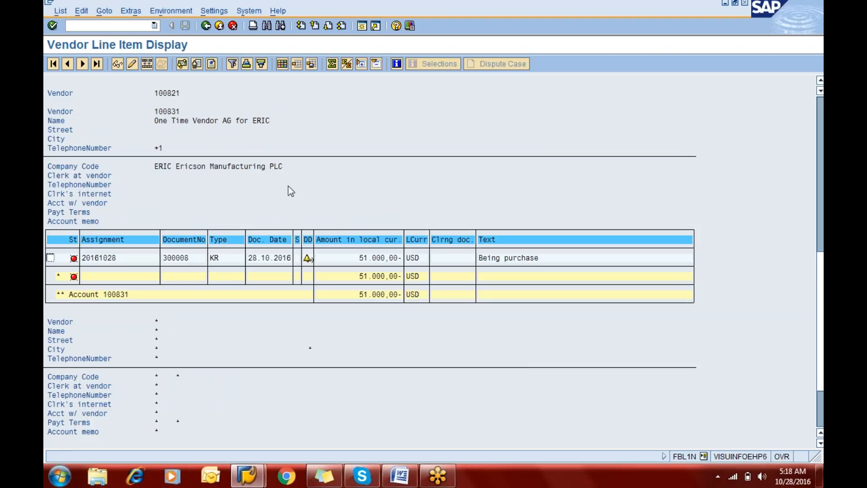
Step: Switch to the AP Configuaration document in Word and add blank lines before the Step 11 heading to push it onto the next page
click(400, 474)
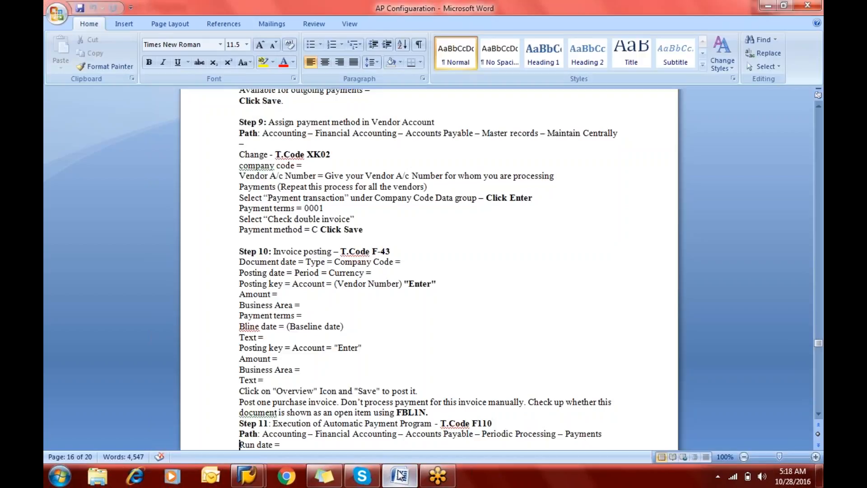
scroll(429, 271, down, 7)
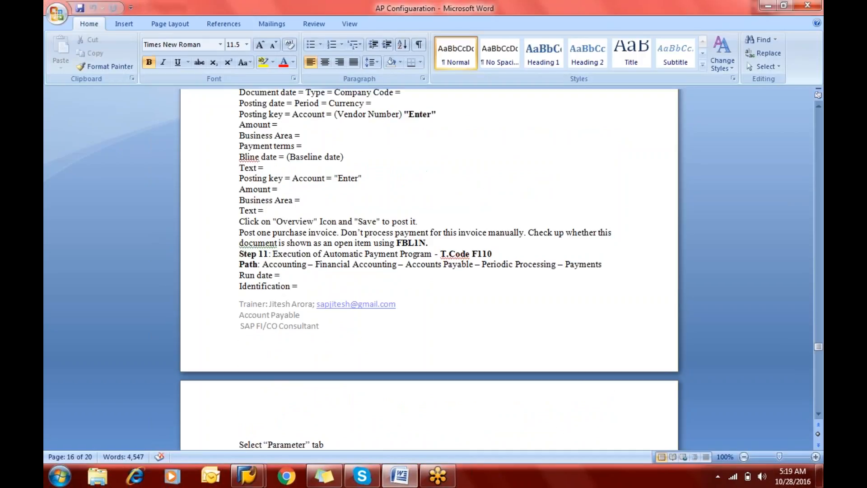
key(Return)
key(Return)
key(Return)
key(Return)
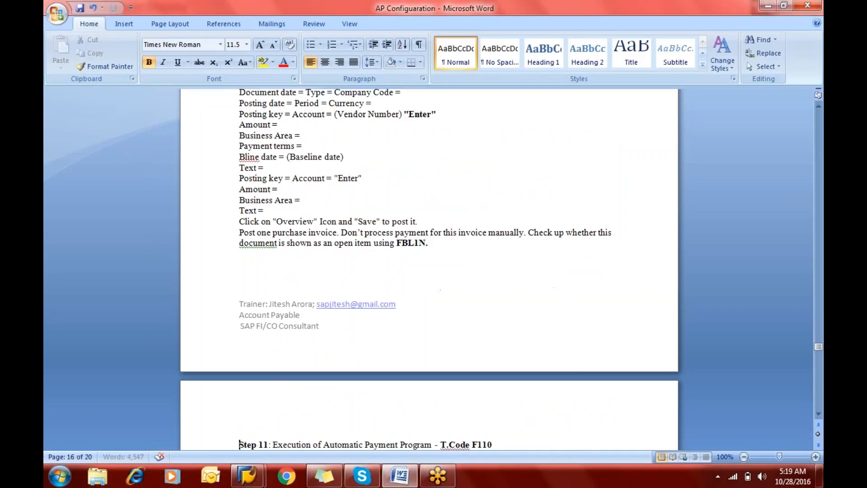
key(Down)
key(Down)
key(Down)
key(Down)
key(Down)
key(Down)
key(Down)
key(Down)
key(Down)
key(Down)
key(Down)
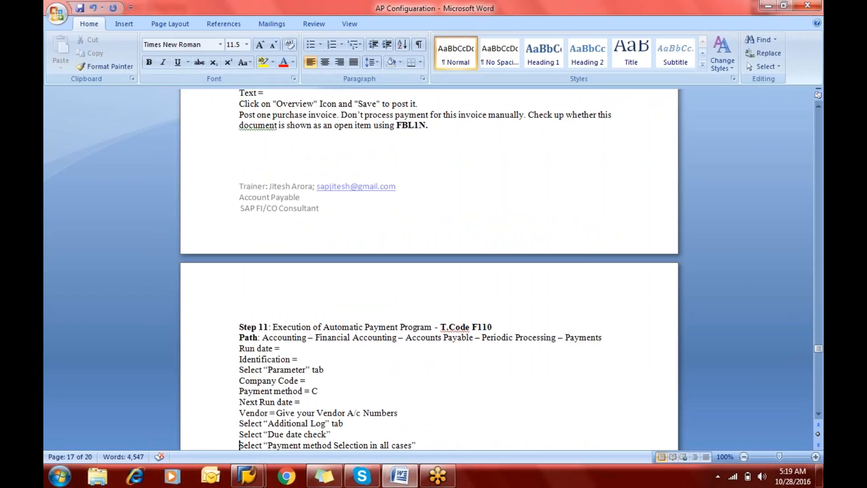
Step: Insert a blank line between the Step 11 heading and its Path line
key(Up)
key(Up)
key(Up)
key(Up)
key(Up)
key(Up)
key(Up)
key(Up)
key(Up)
key(Up)
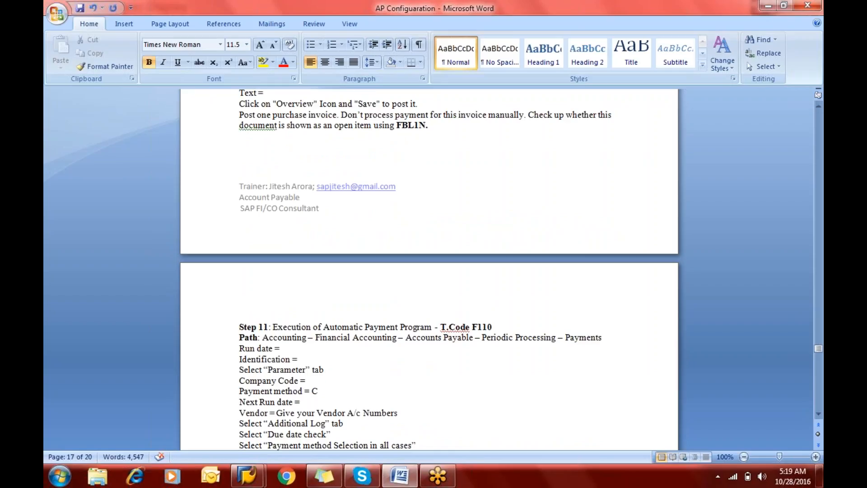
key(Return)
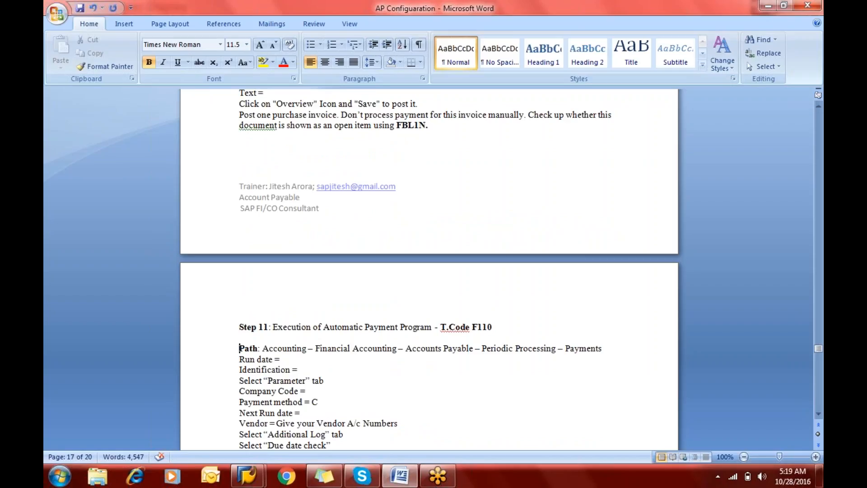
key(Right)
key(Right)
key(Right)
key(Right)
key(Right)
key(Right)
key(Right)
key(Right)
key(Right)
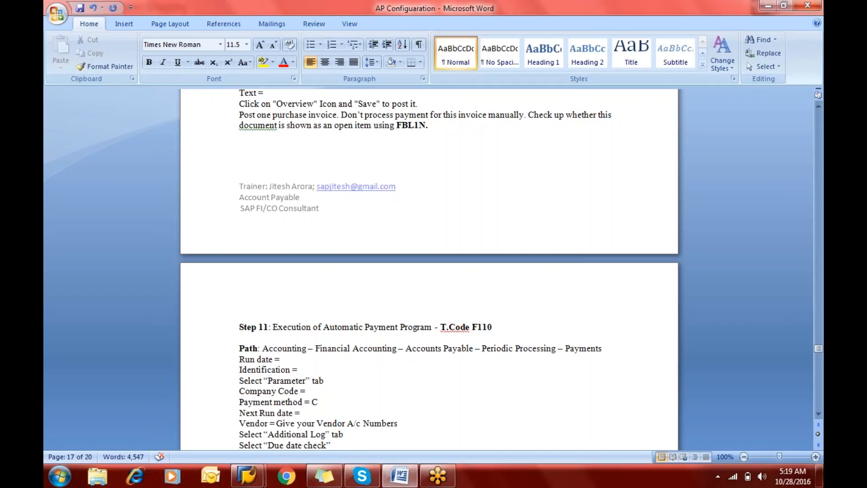
Step: Switch back to SAP and open the automatic payment program with transaction F110
key(alt+Tab)
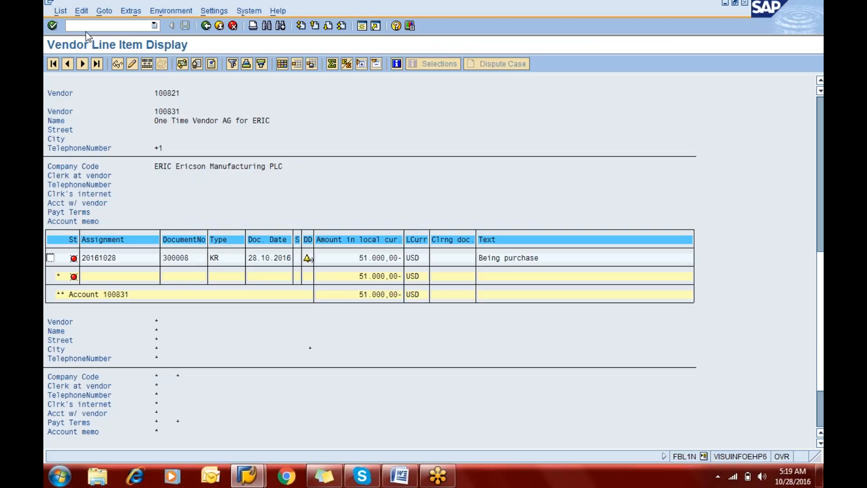
text(/nf110)
key(Return)
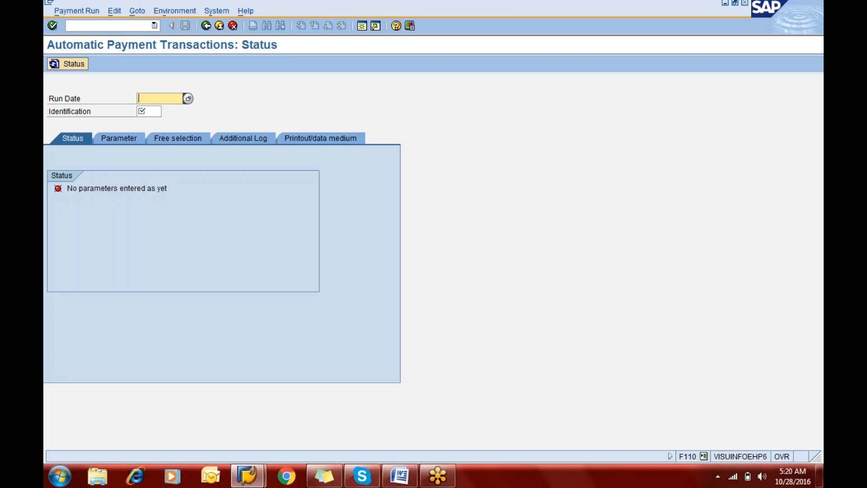
Step: Identify the payment run with run date 28.10.2016 and identification oct28
click(148, 111)
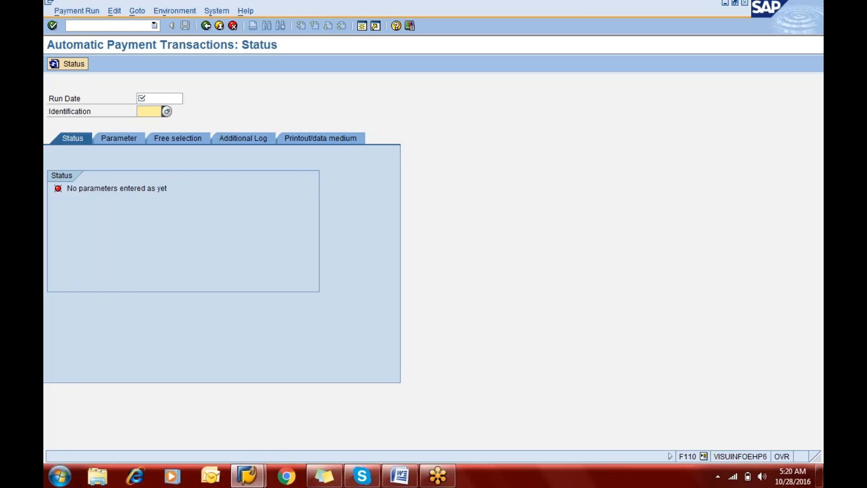
click(156, 99)
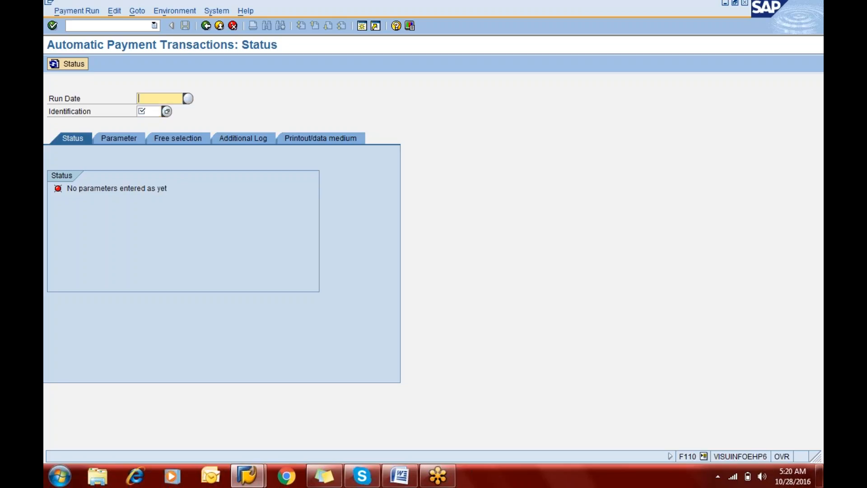
text(28.10.2016)
key(Tab)
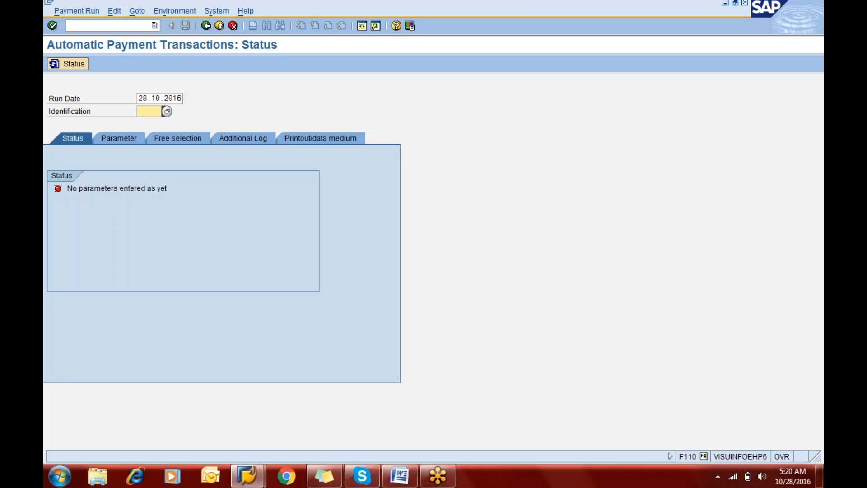
text(oct28)
Step: In the run parameters, enter company code eric with payment method m and next payment date 05.11.2016
click(112, 140)
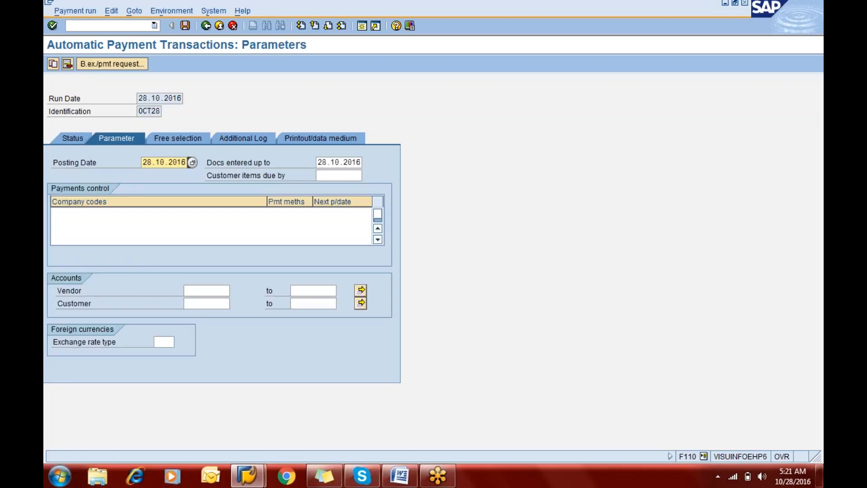
click(323, 163)
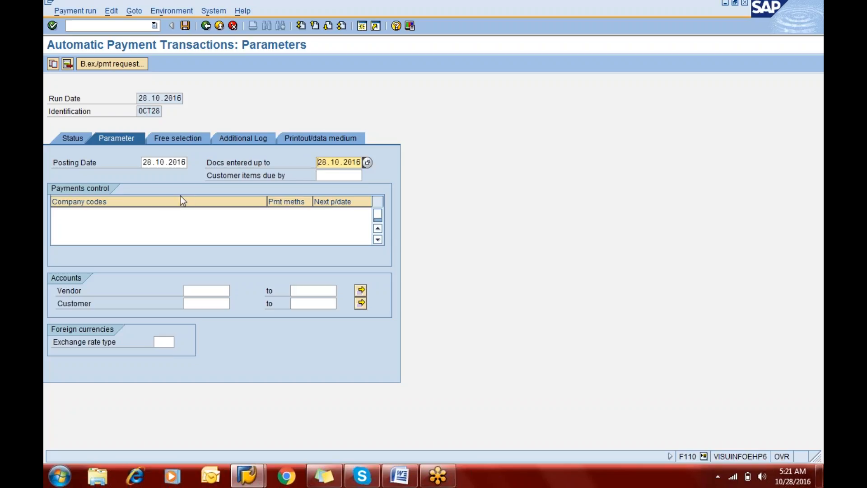
click(106, 216)
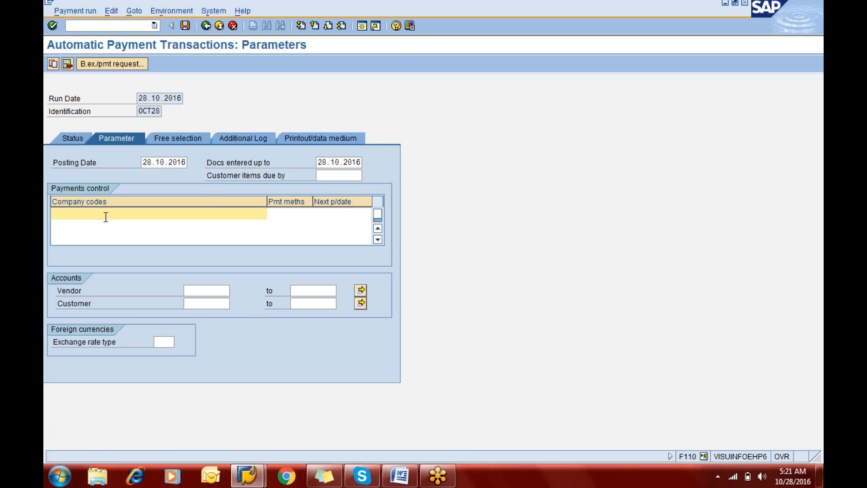
click(104, 238)
click(93, 218)
click(90, 229)
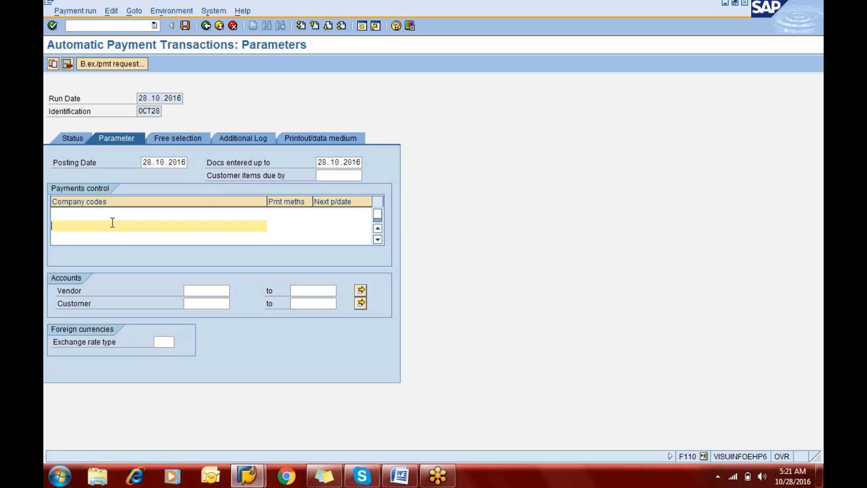
double_click(108, 215)
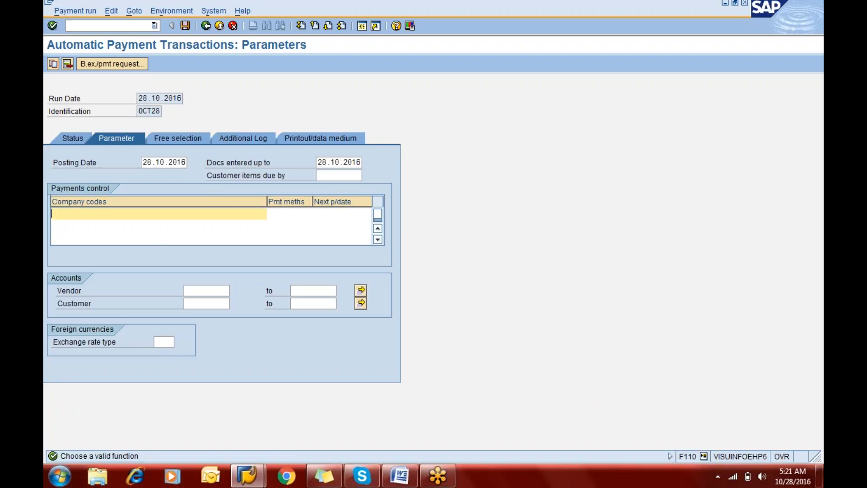
text(eric)
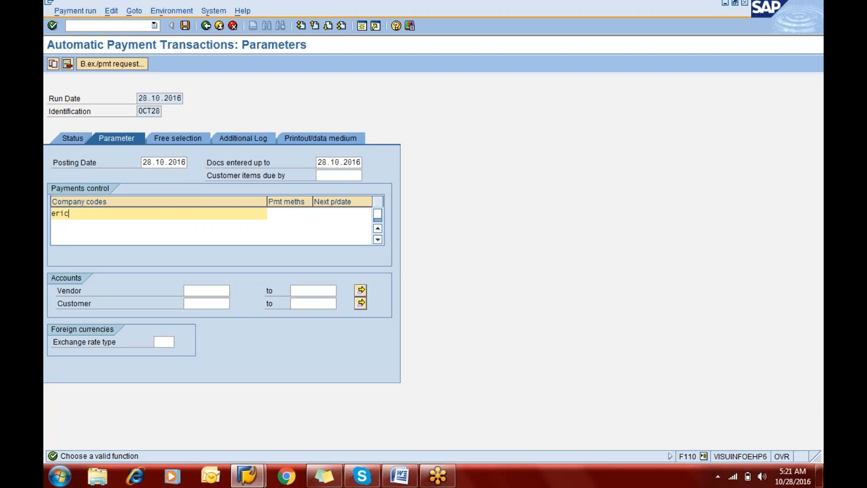
key(Tab)
text(m)
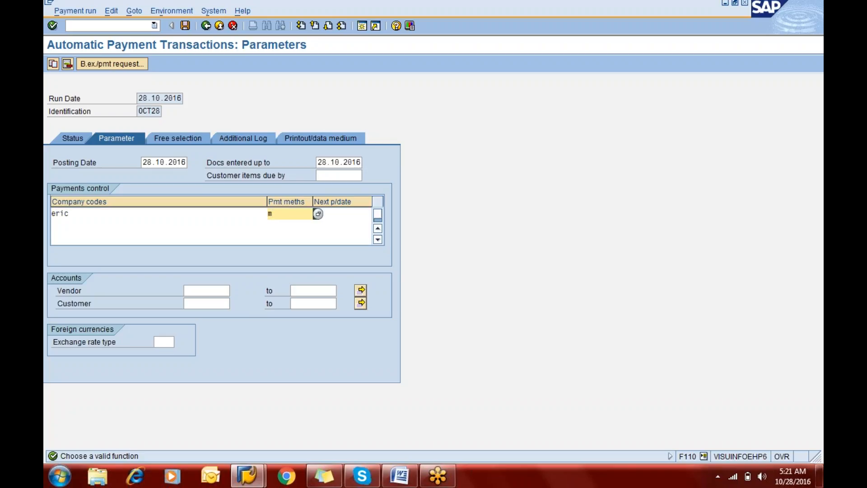
key(Tab)
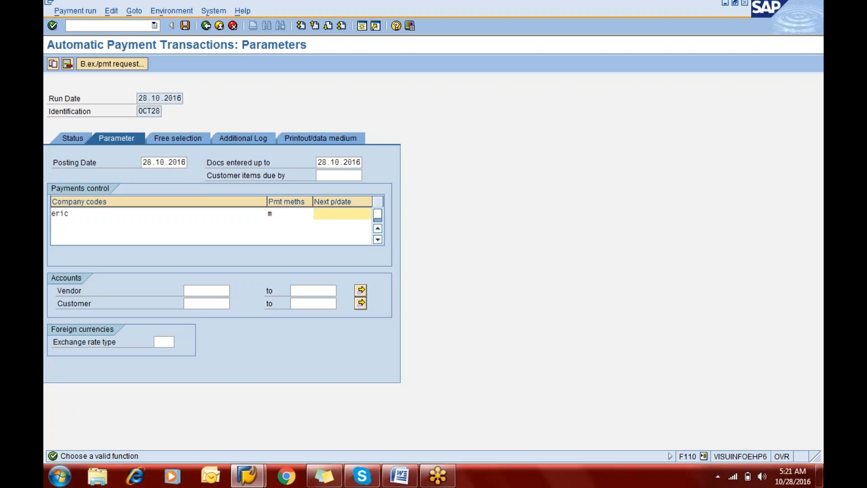
text(05.11.2016)
Step: Set the vendor account range of the payment run from 1 to all
click(206, 292)
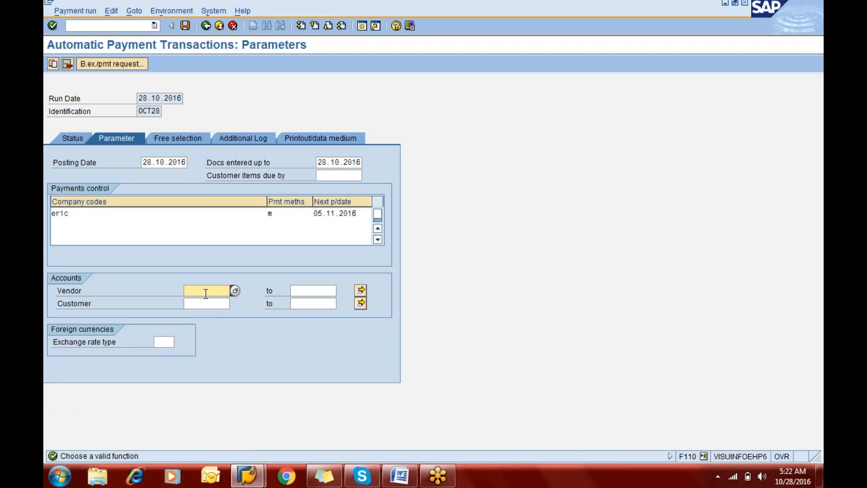
text(1)
key(Tab)
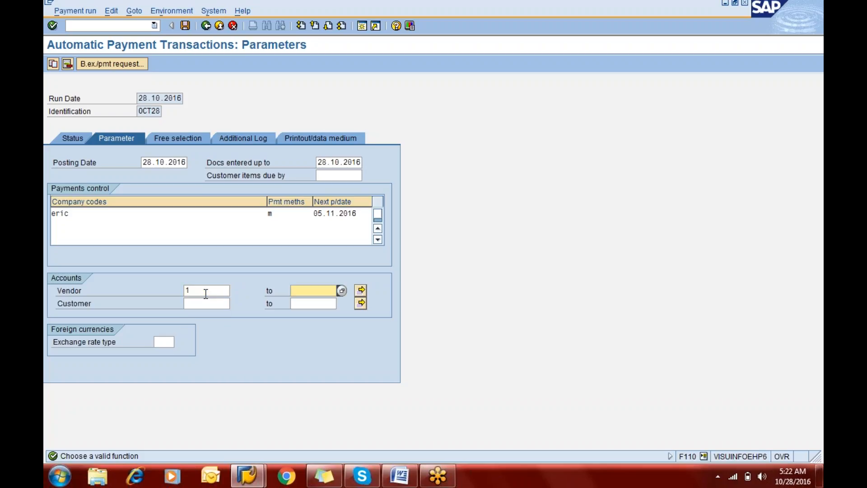
text(all)
Step: Enable additional logging of due date check and payment method selection in all cases for vendors 1 to all, and save the run
click(245, 140)
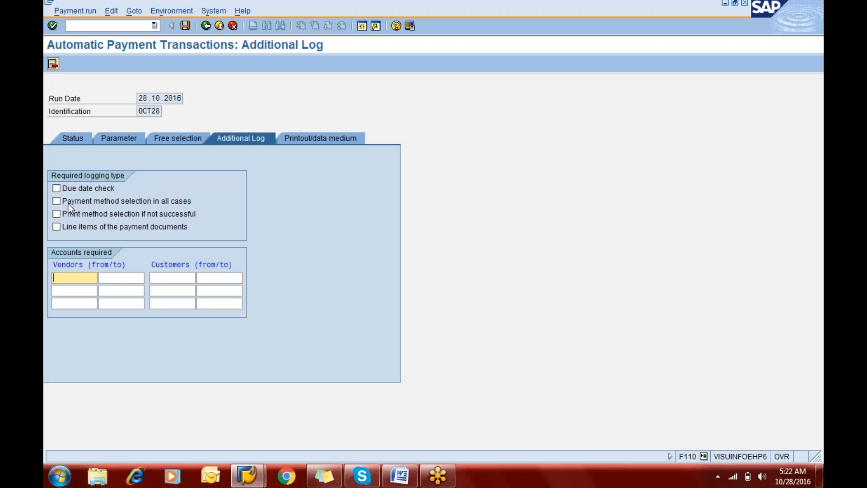
click(63, 190)
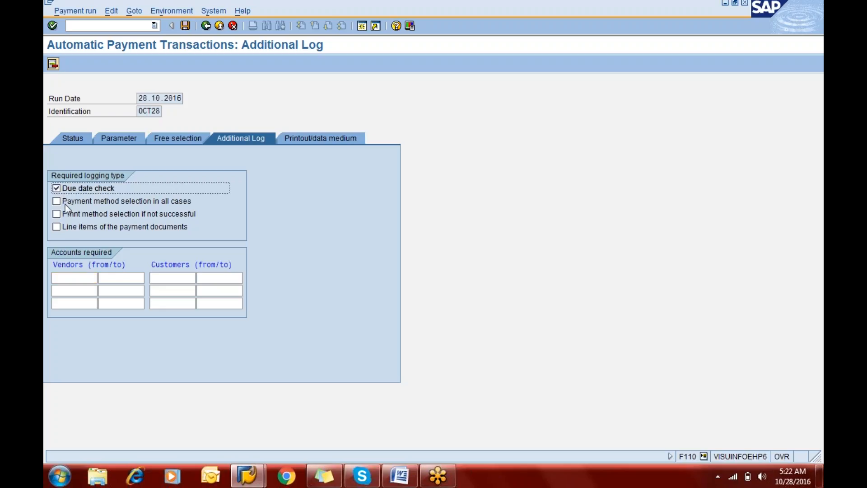
click(67, 206)
click(72, 278)
text(1)
key(Tab)
text(all)
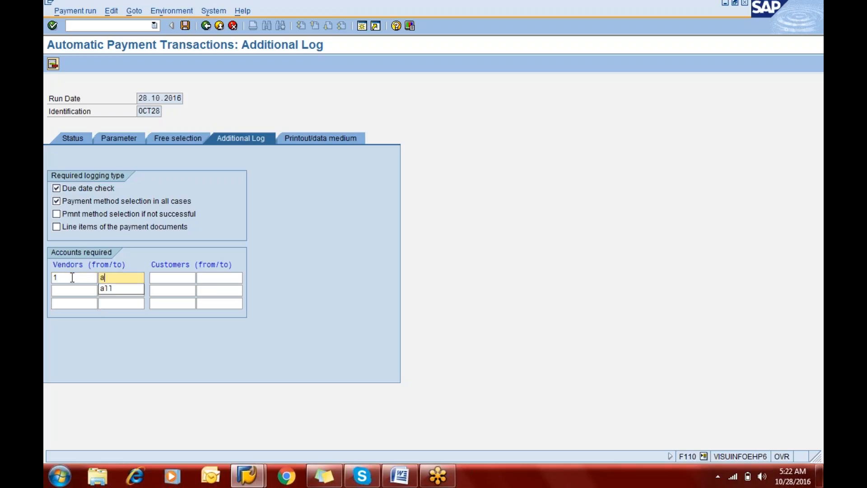
click(185, 26)
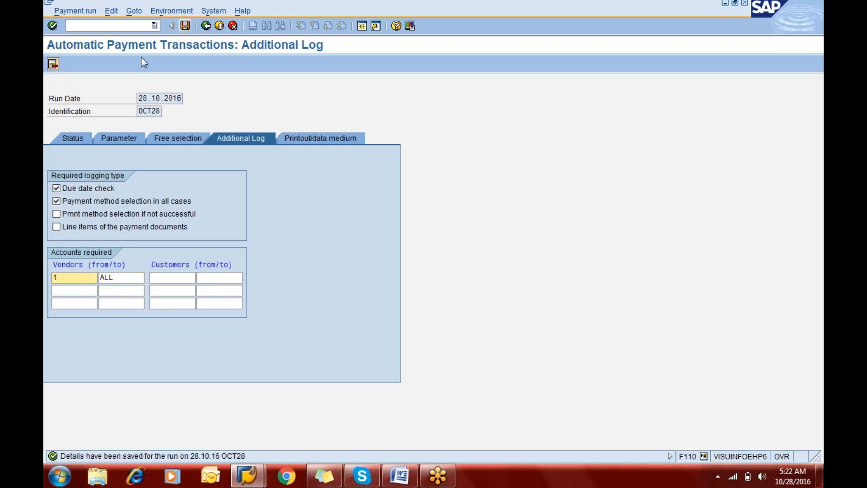
Step: Schedule the payment proposal to start immediately on target computer VISUINFOEHP6
click(75, 138)
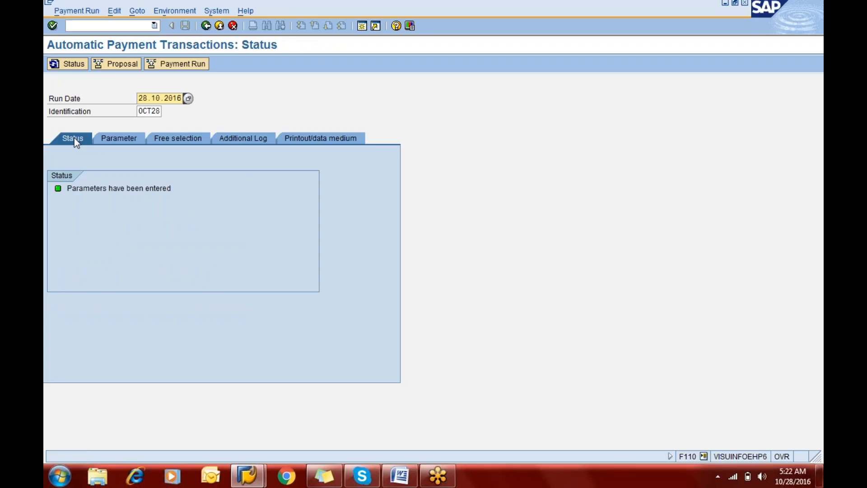
click(108, 66)
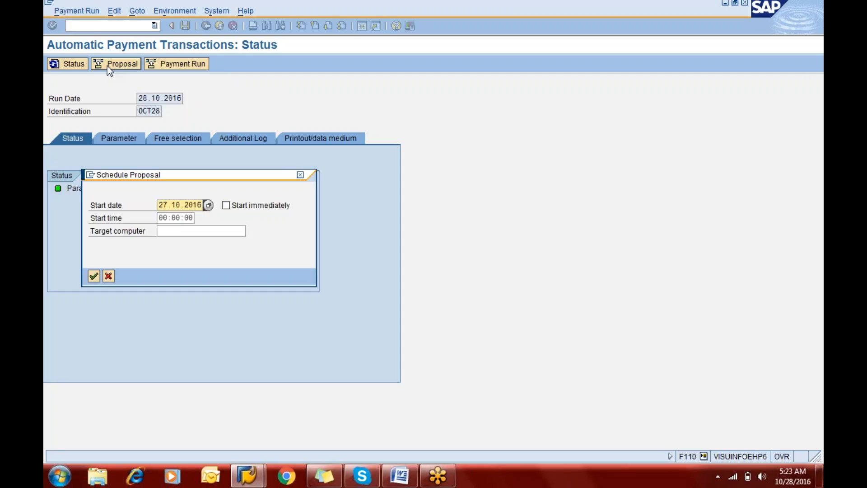
key(Tab)
key(space)
key(Tab)
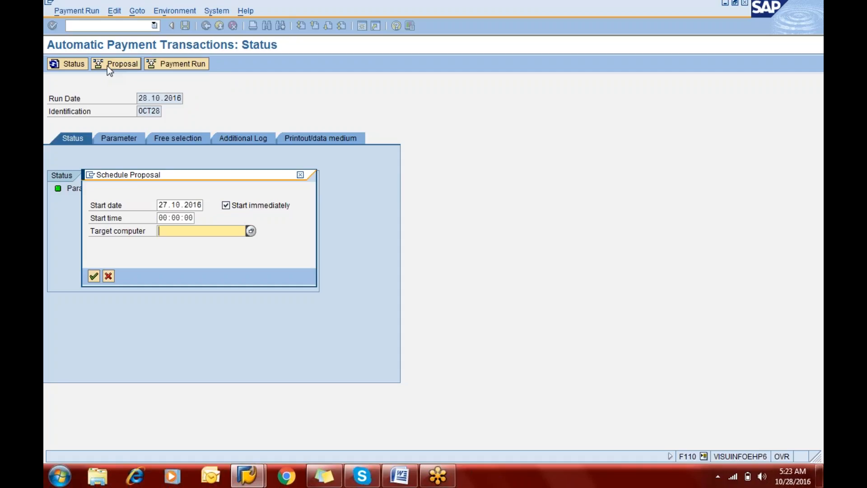
key(F4)
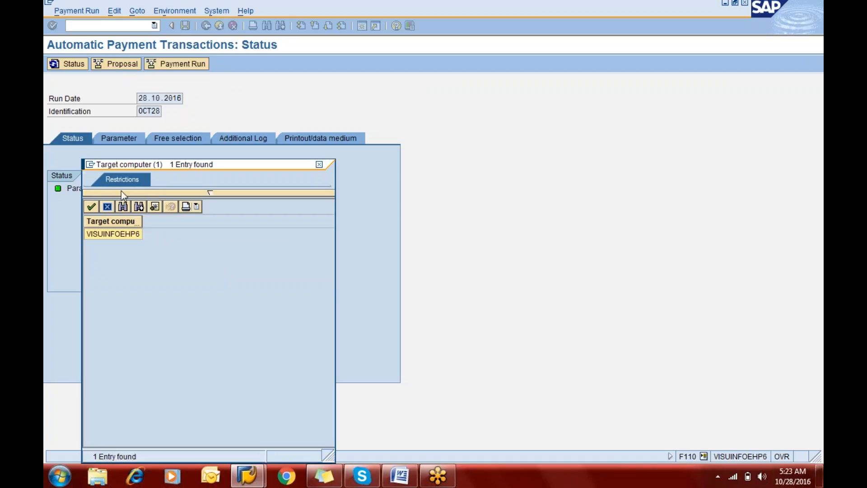
double_click(109, 233)
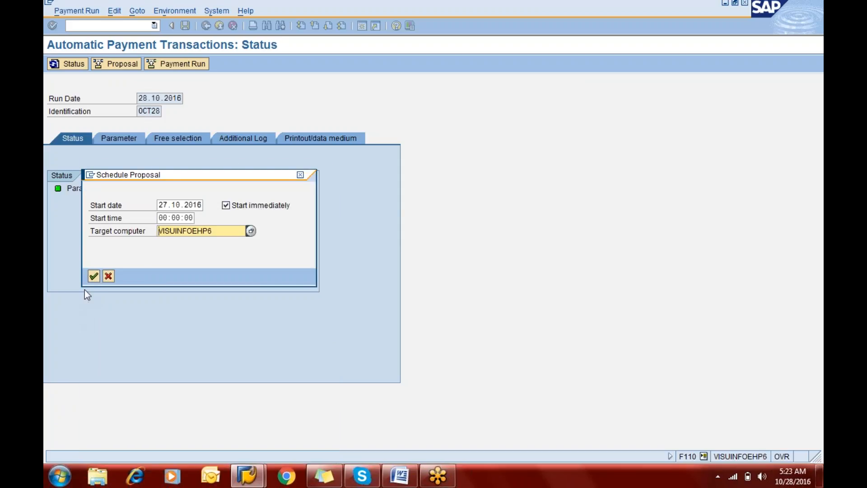
click(93, 276)
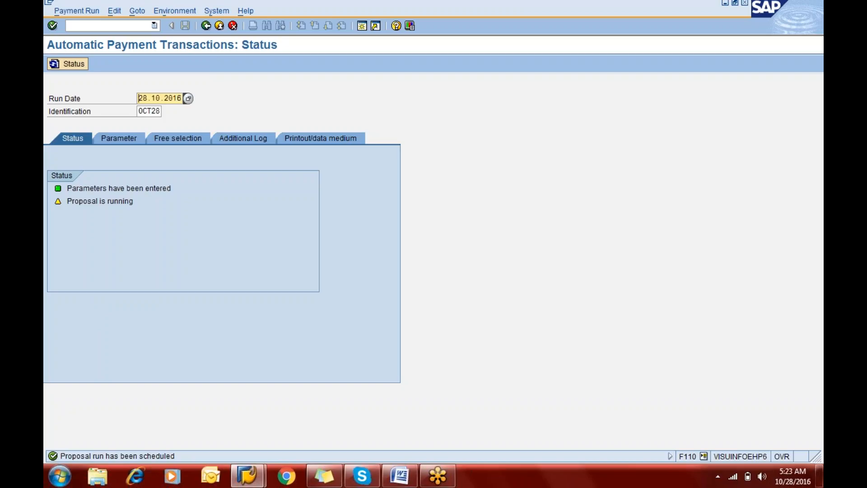
Step: Refresh the run status and display the payment proposal to examine the payment methods of both vendor exceptions
click(56, 63)
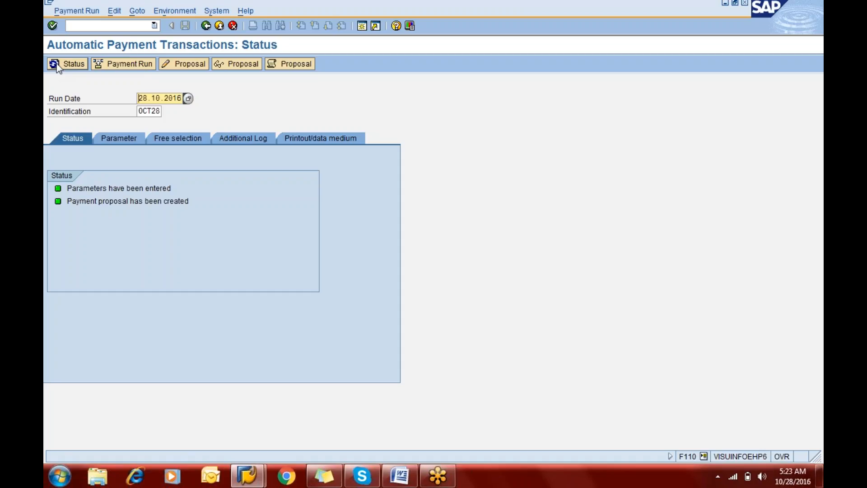
click(215, 67)
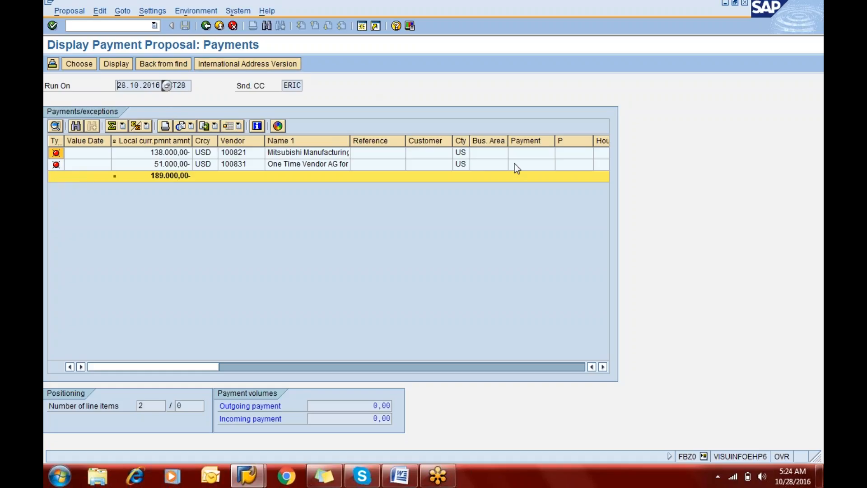
click(567, 152)
click(567, 164)
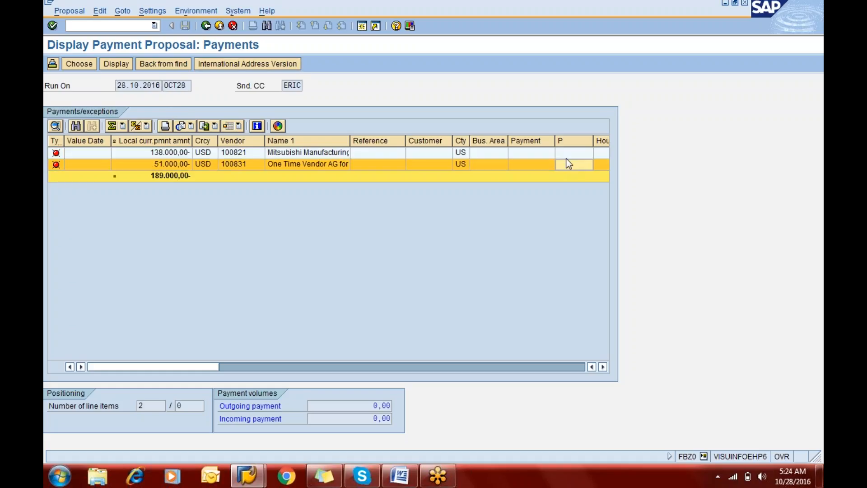
click(568, 154)
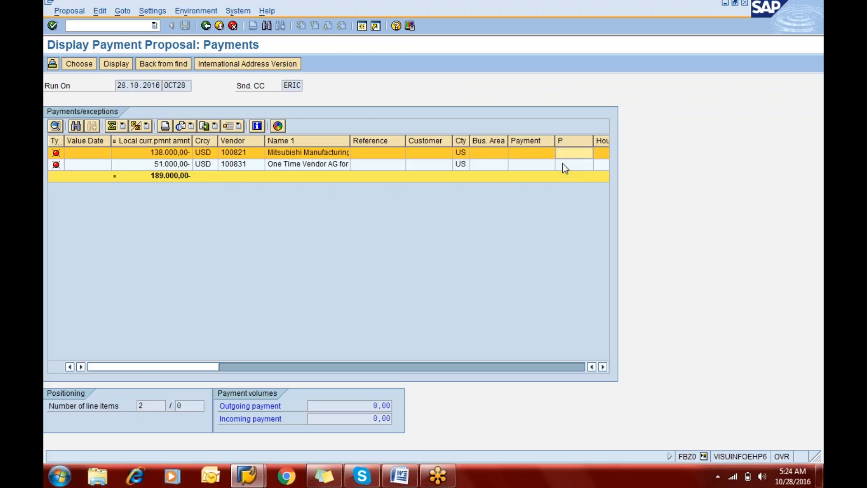
click(562, 163)
click(562, 156)
click(207, 26)
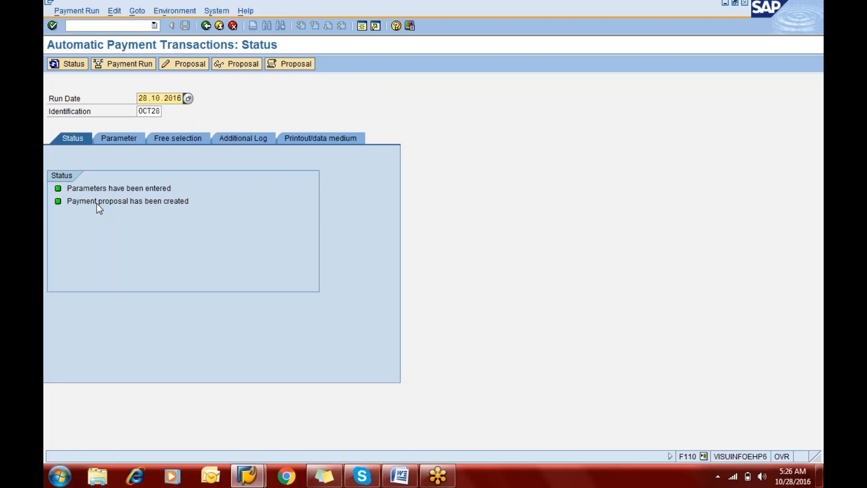
Step: Delete the payment proposal of run OCT28 dated 28.10.2016 together with its log
click(115, 11)
mouse_move(124, 53)
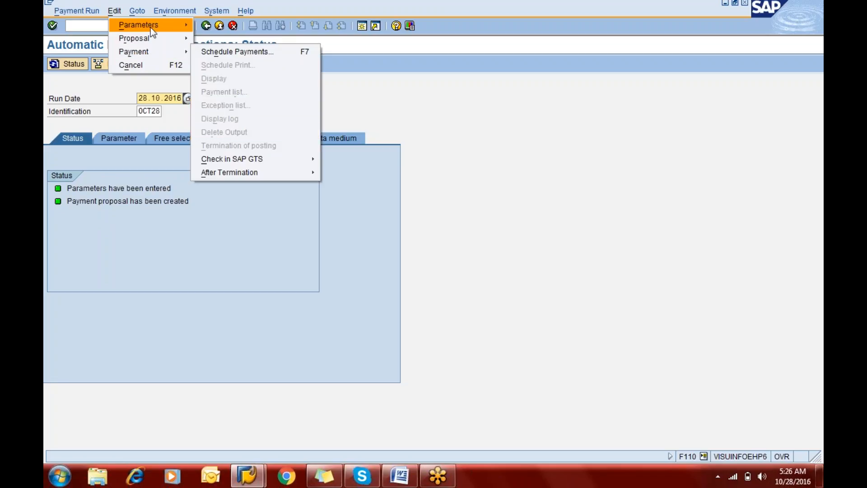
mouse_move(144, 37)
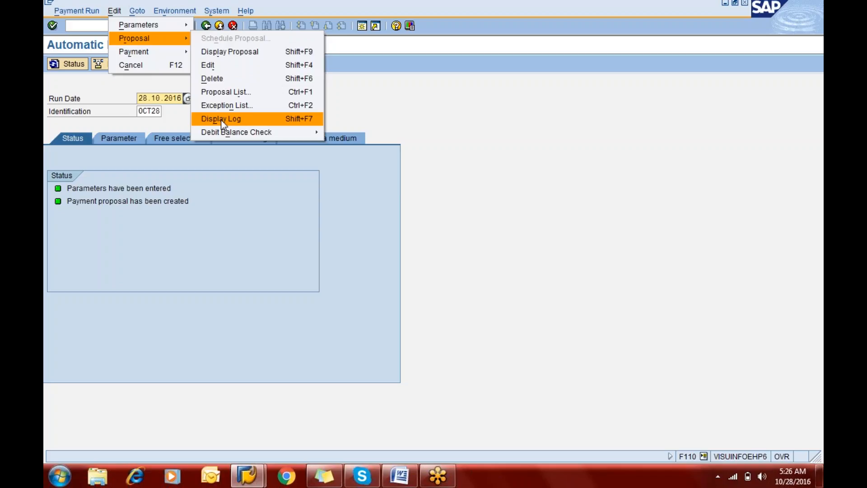
click(212, 79)
click(195, 206)
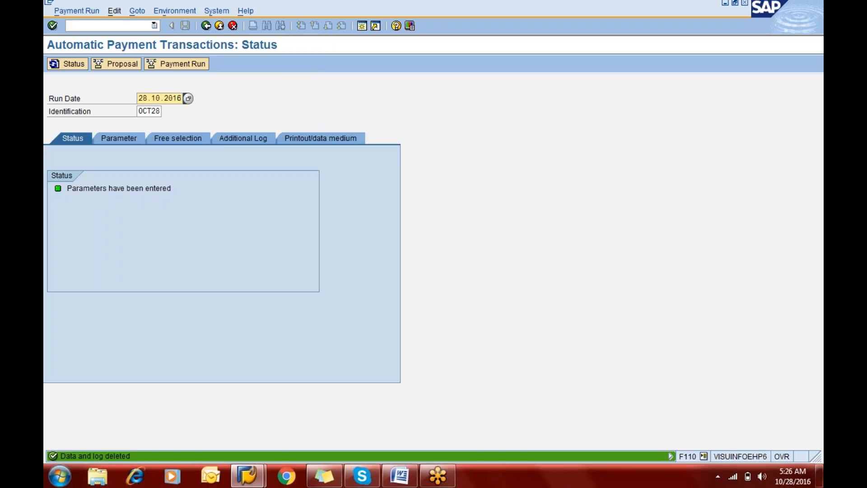
Step: Delete the parameters of payment run OCT28
click(114, 10)
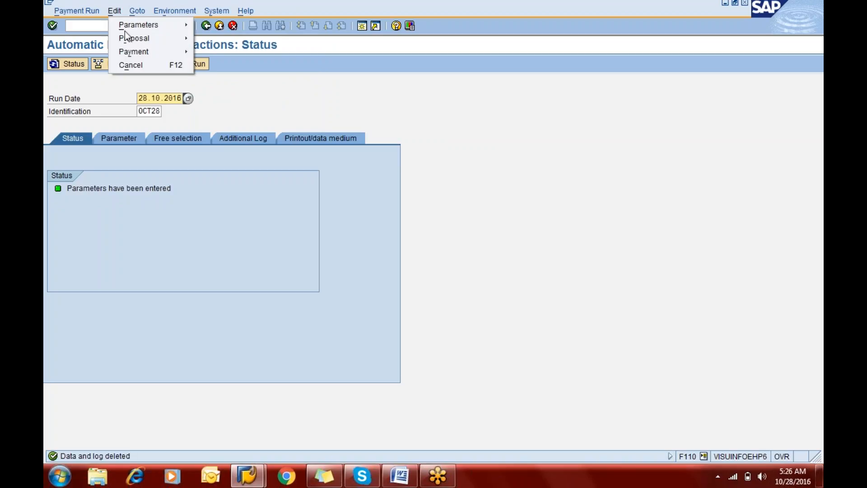
mouse_move(128, 28)
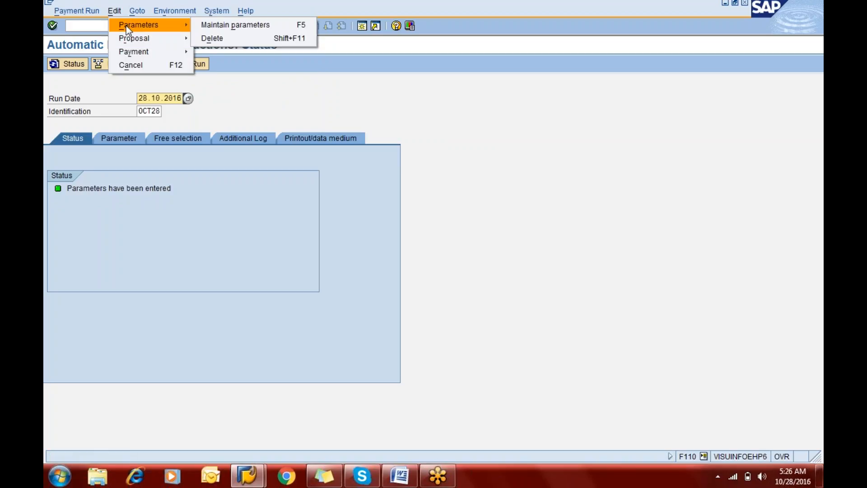
click(208, 38)
click(189, 205)
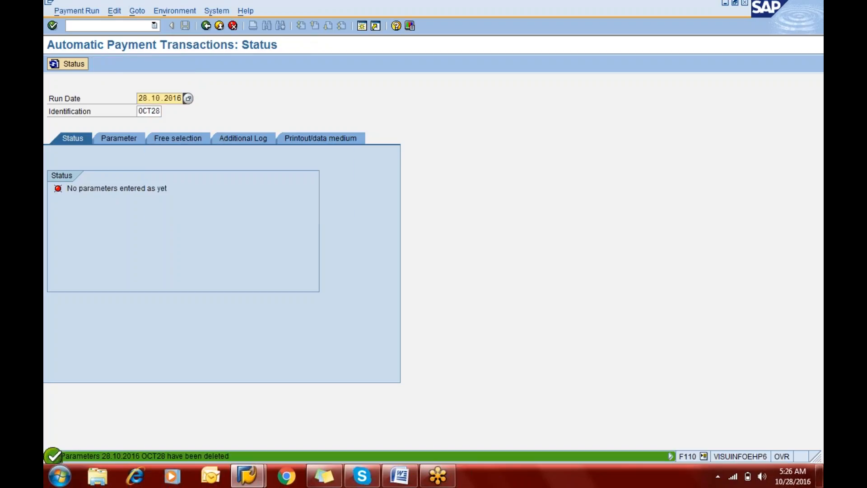
Step: Open transaction xk02 in a new session to change vendor master data
click(97, 26)
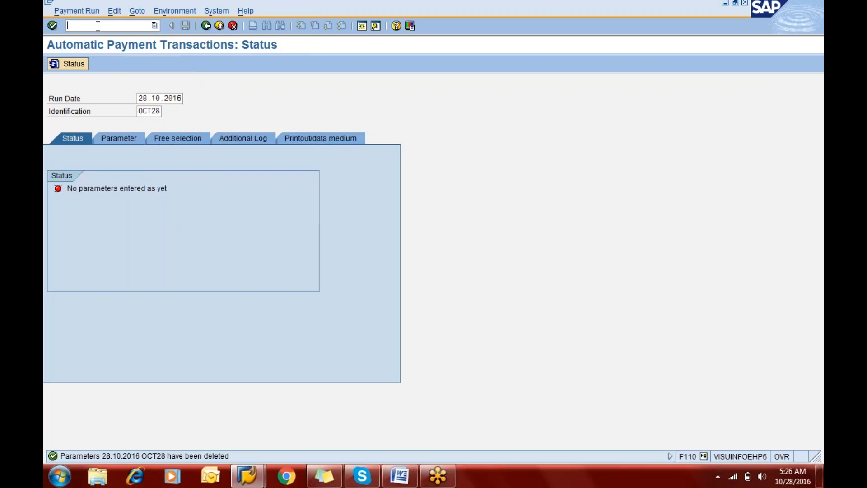
click(361, 26)
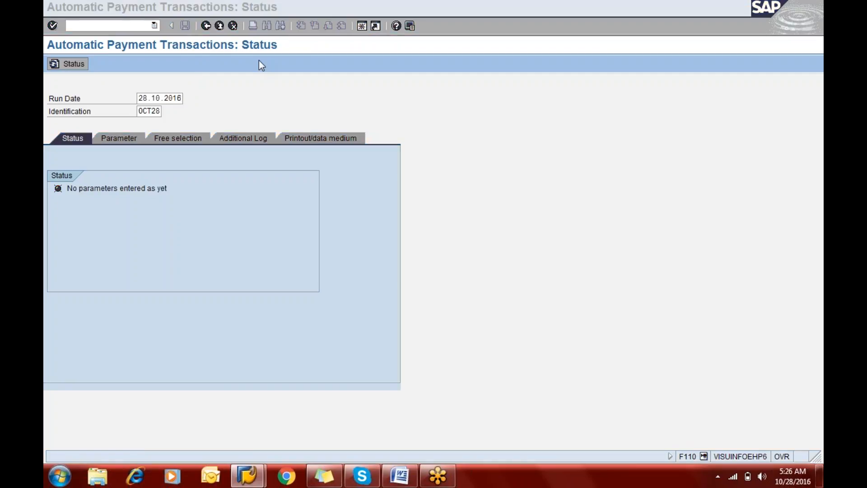
text(xk02)
key(Return)
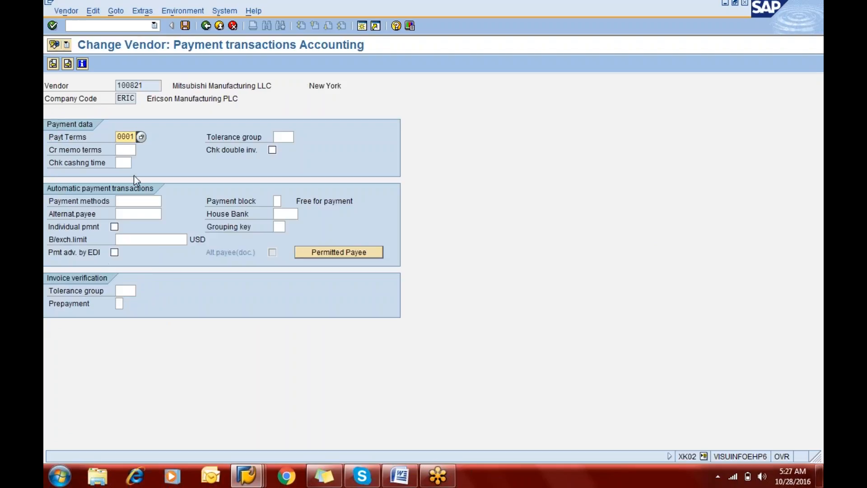
Step: Assign payment methods MT101, ACH and Payment Method Cheque for ERIC to Mitsubishi Manufacturing LLC, and save the vendor
click(133, 203)
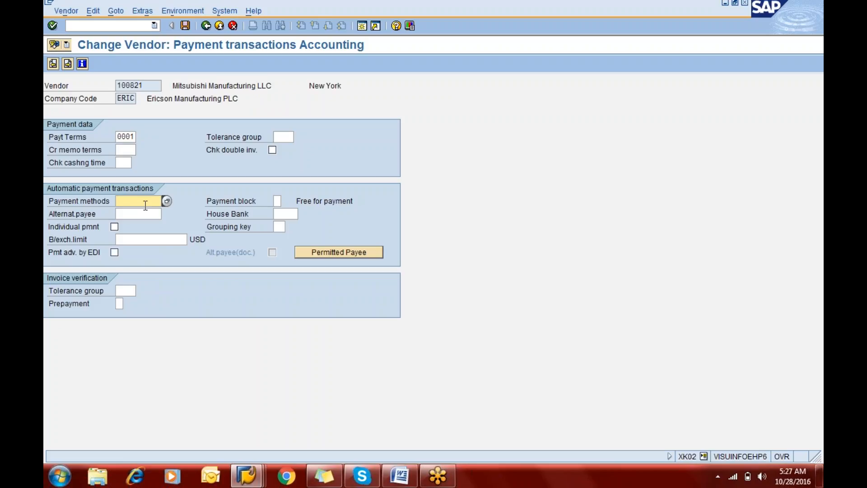
click(166, 202)
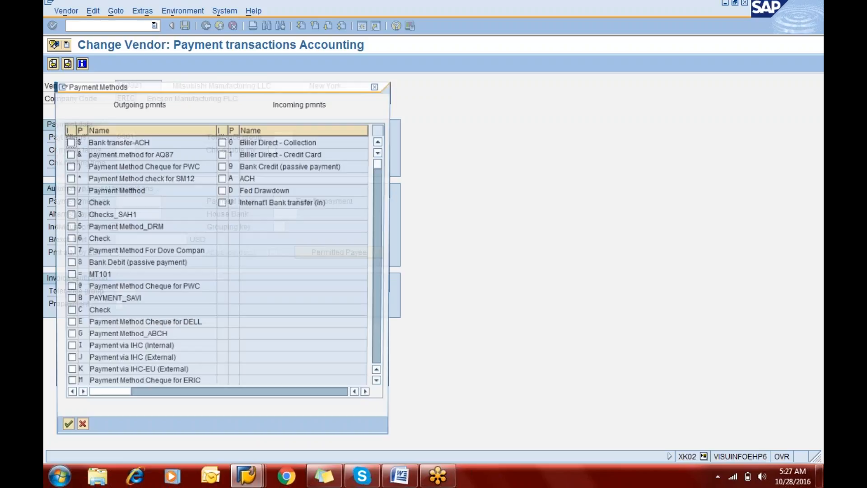
click(68, 275)
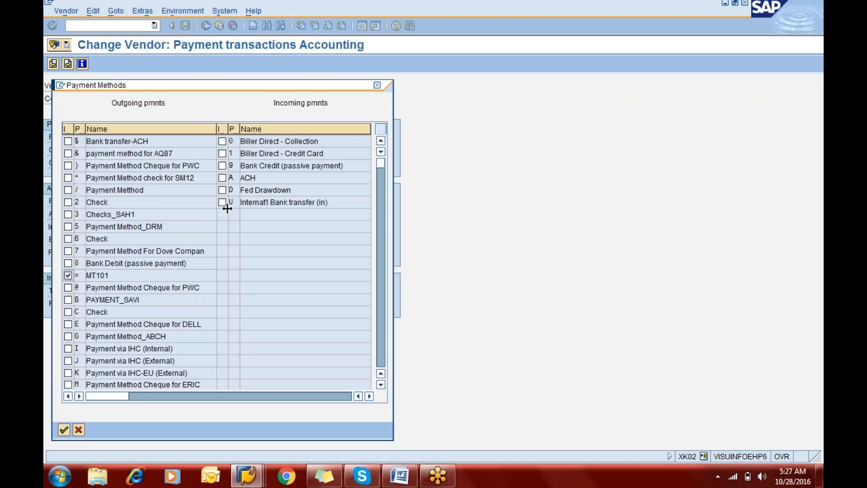
click(222, 178)
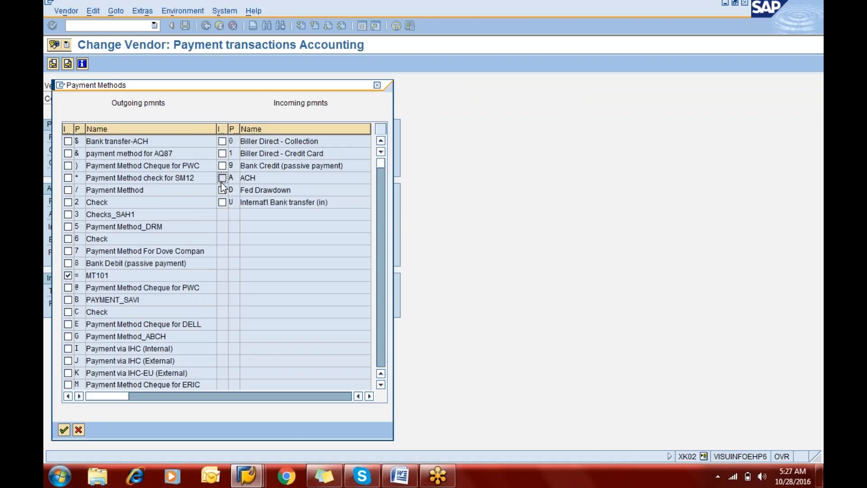
click(68, 385)
click(64, 430)
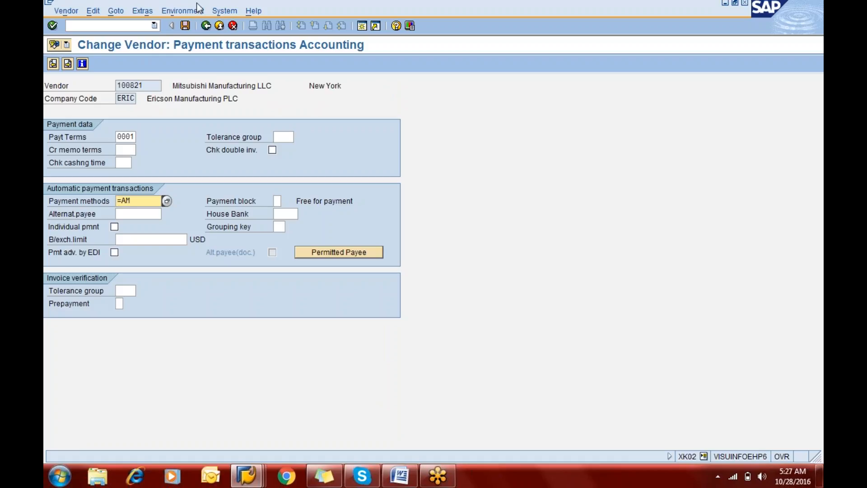
click(186, 26)
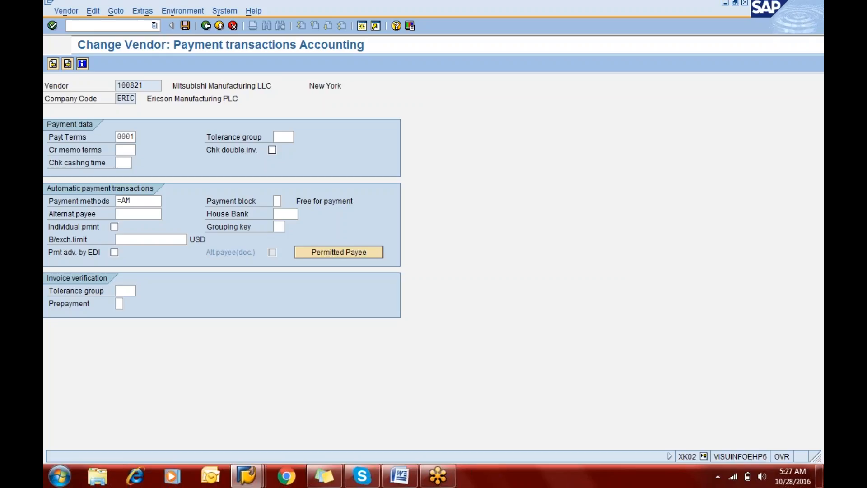
key(ctrl+s)
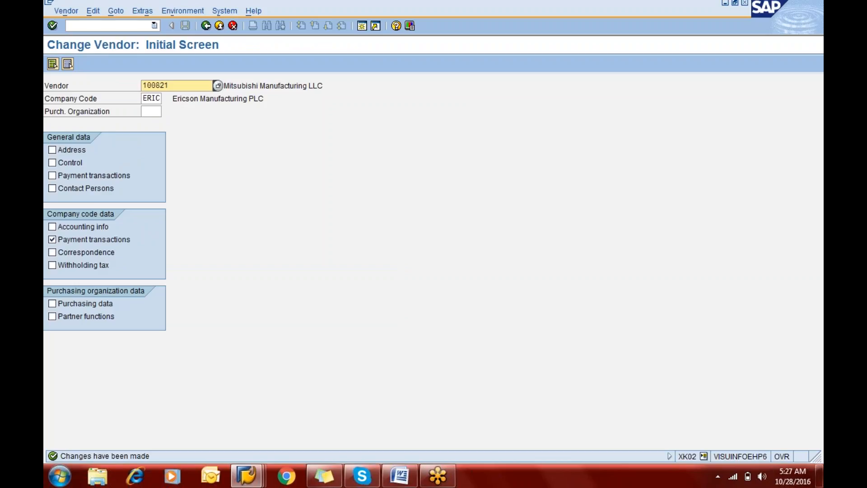
text(007)
key(Return)
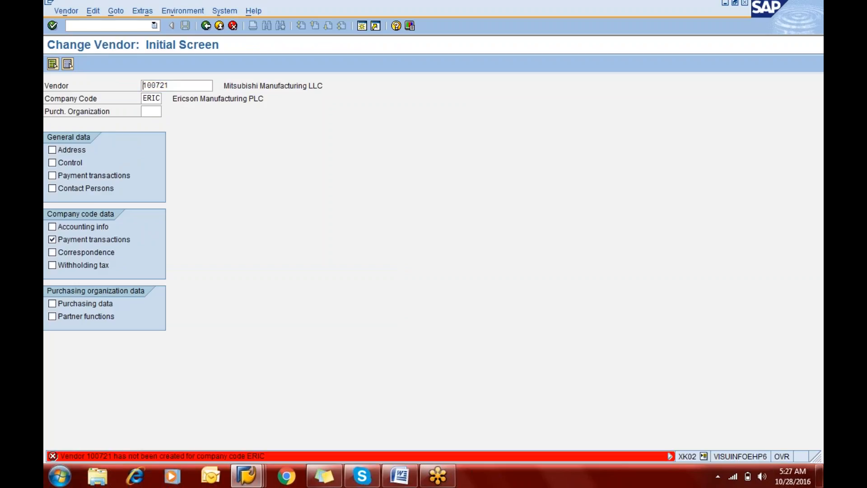
key(BackSpace)
key(BackSpace)
key(BackSpace)
key(BackSpace)
key(BackSpace)
key(BackSpace)
Step: Search the vendors of company code ERIC by country US and open One Time Vendor AG for ERIC's payment transactions
key(F4)
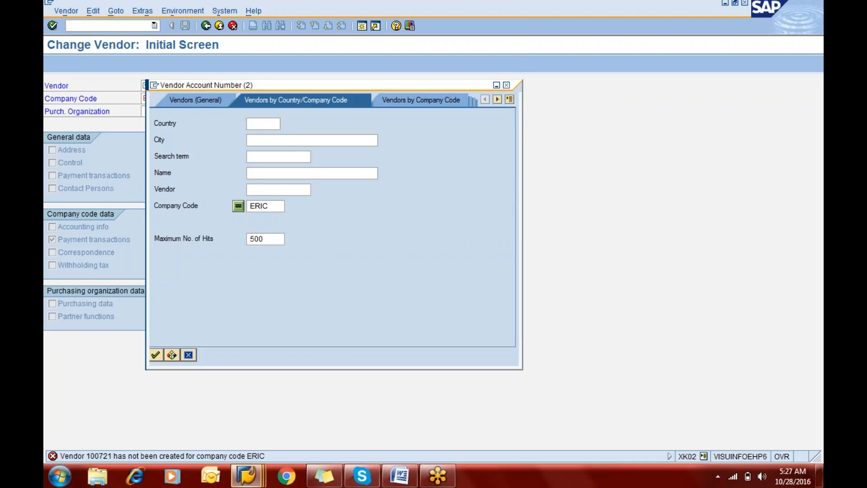
text(US)
key(Return)
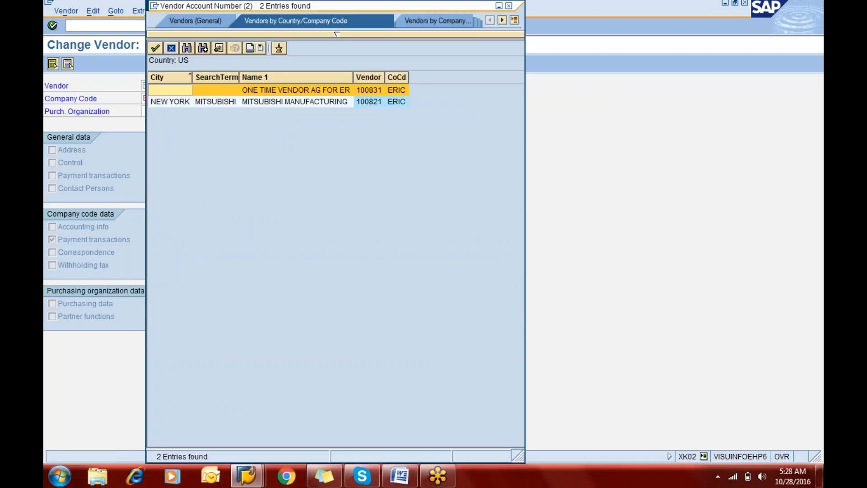
click(234, 91)
double_click(234, 90)
key(Return)
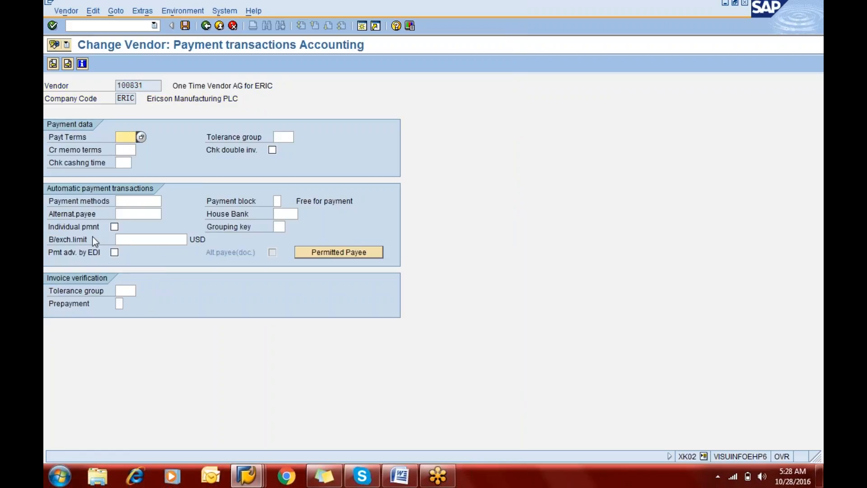
Step: Set the payment method of One Time Vendor AG for ERIC to C and save the vendor
click(125, 202)
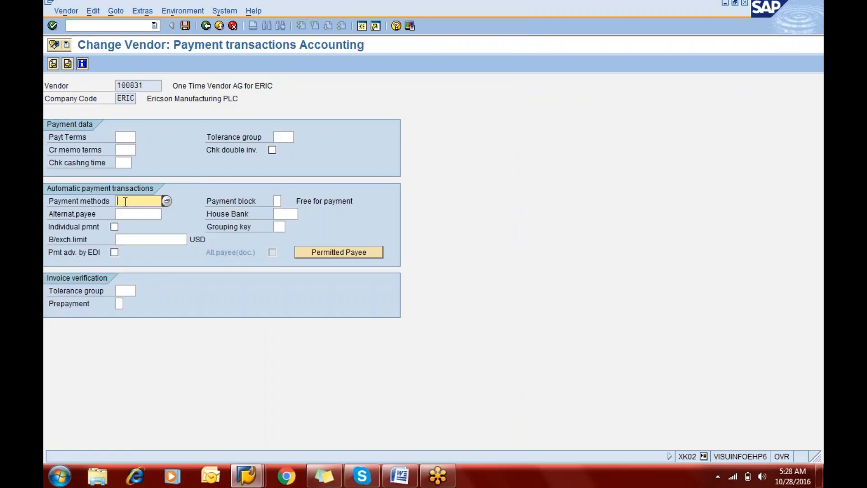
text(C)
key(ctrl+s)
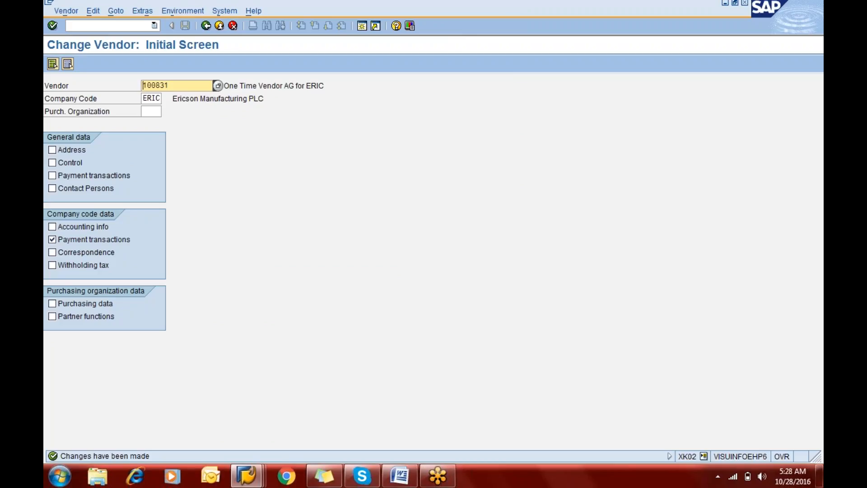
Step: Return to payment run OCT28 and enter company code eric, payment method m and next payment date 05.11.2016 as parameters
click(155, 26)
click(289, 278)
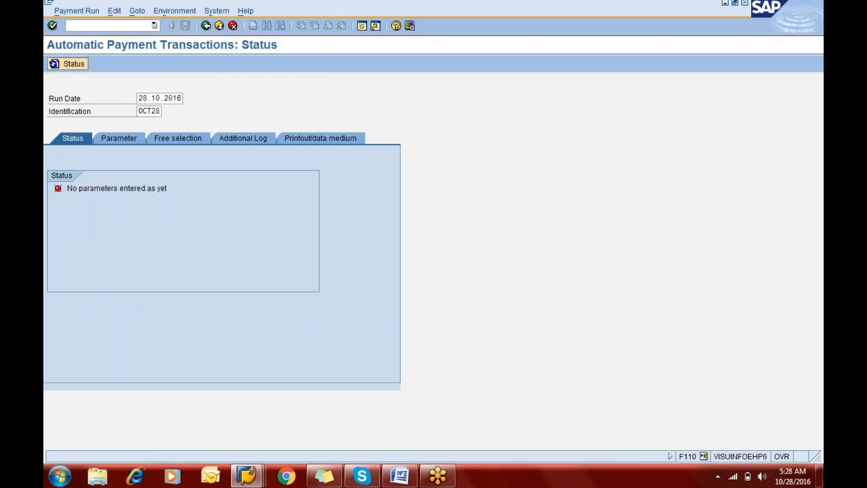
click(119, 138)
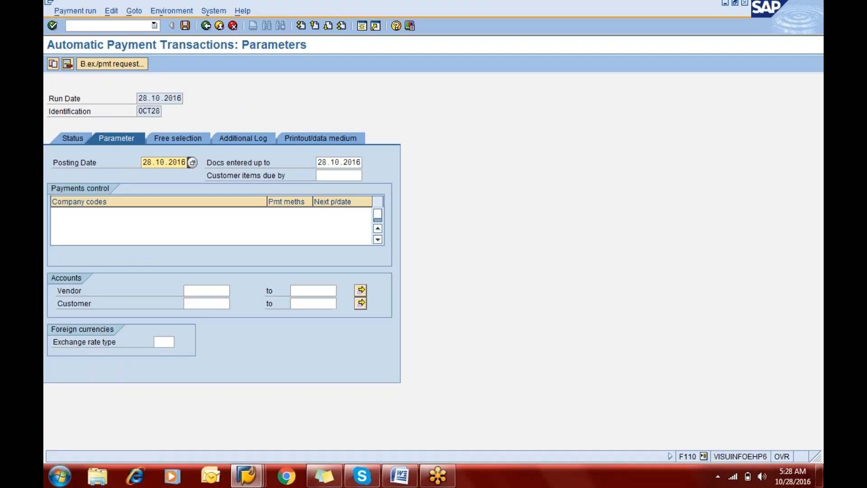
click(88, 217)
text(eric)
key(Tab)
text(m)
key(Tab)
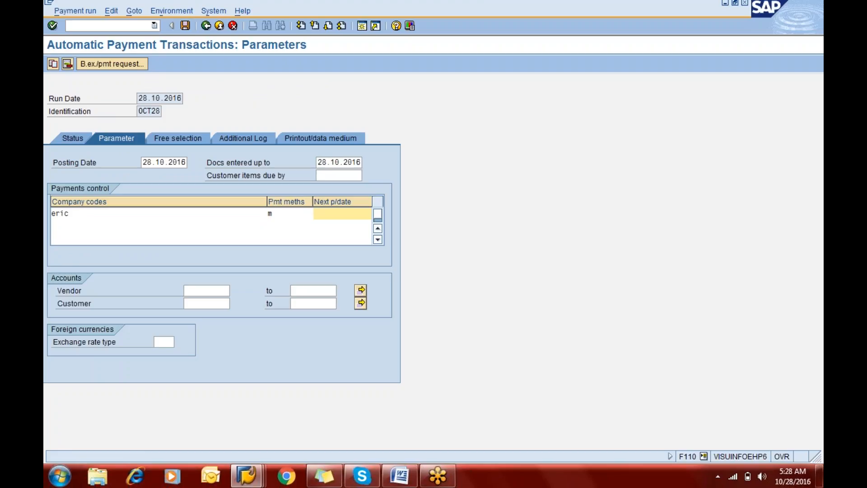
key(BackSpace)
click(337, 225)
click(357, 214)
Step: Set the vendor account range from 1 to all and save the run parameters
click(202, 289)
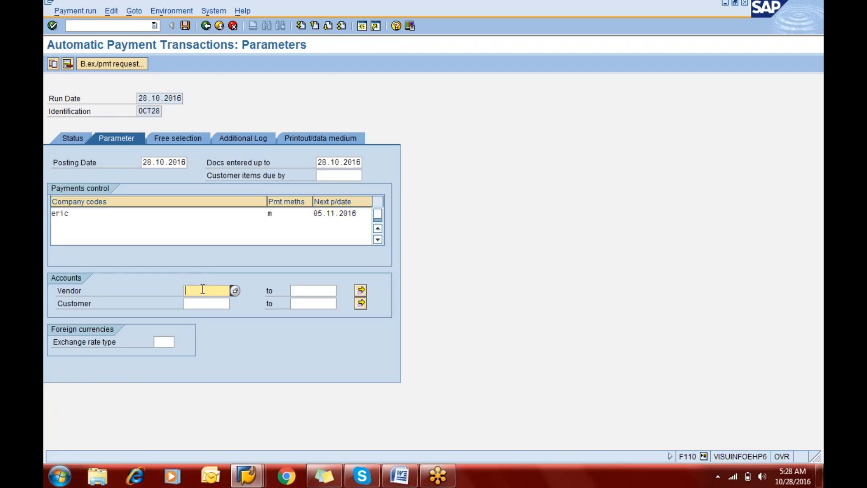
text(1)
key(Tab)
text(all)
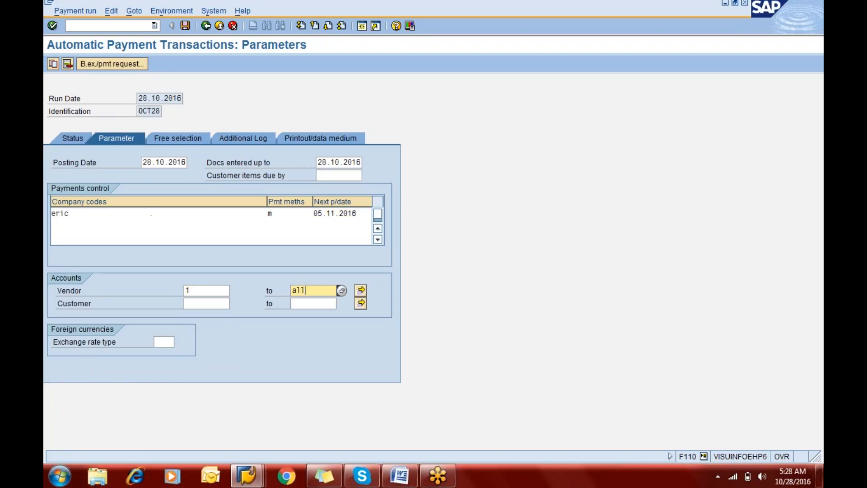
key(ctrl+s)
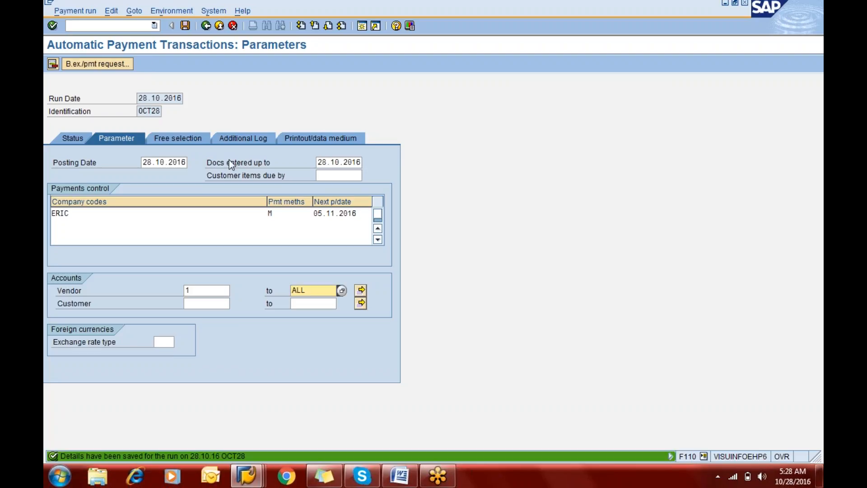
Step: Enable Due date check and Payment method selection in all cases for the run's additional log
click(242, 140)
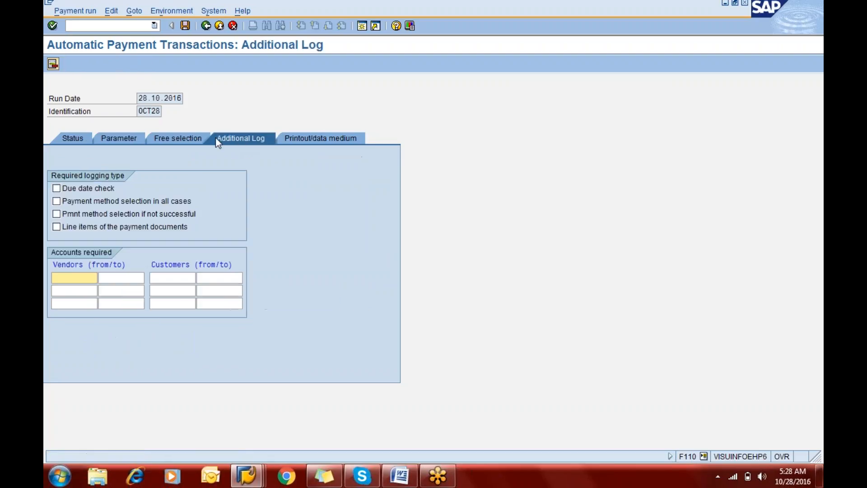
click(76, 189)
click(79, 201)
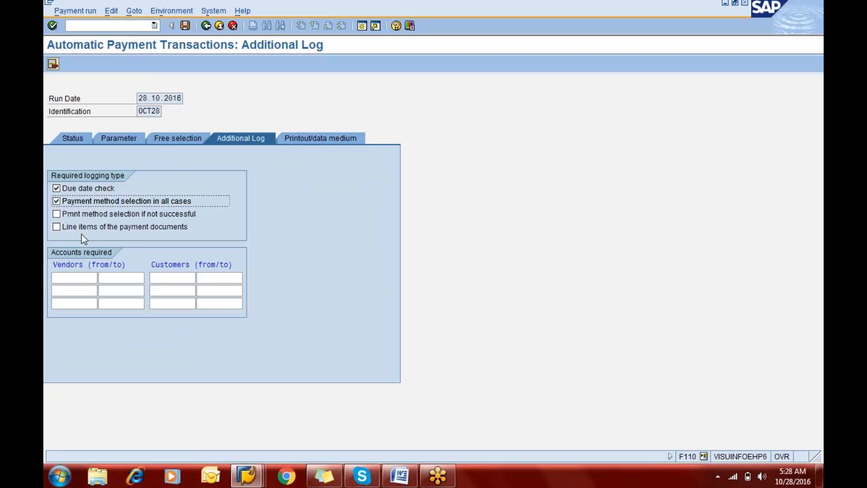
click(76, 279)
key(Tab)
text(a)
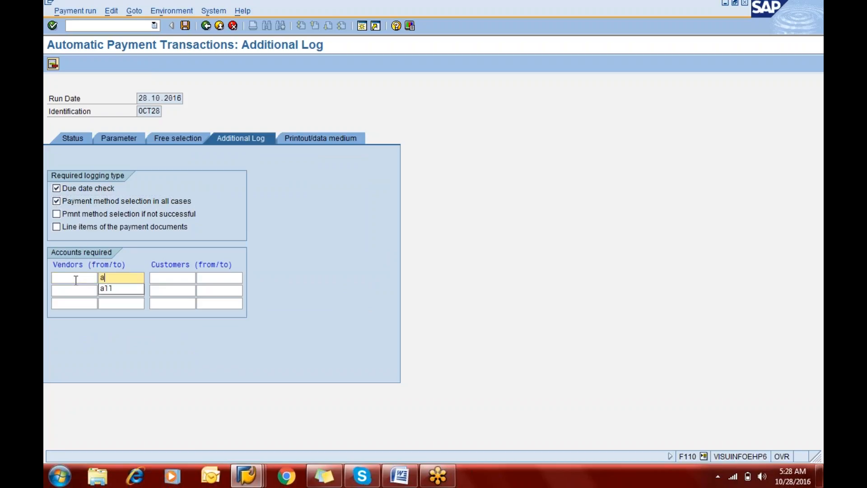
click(76, 279)
text(1)
key(Tab)
text(all)
key(BackSpace)
key(BackSpace)
key(BackSpace)
key(BackSpace)
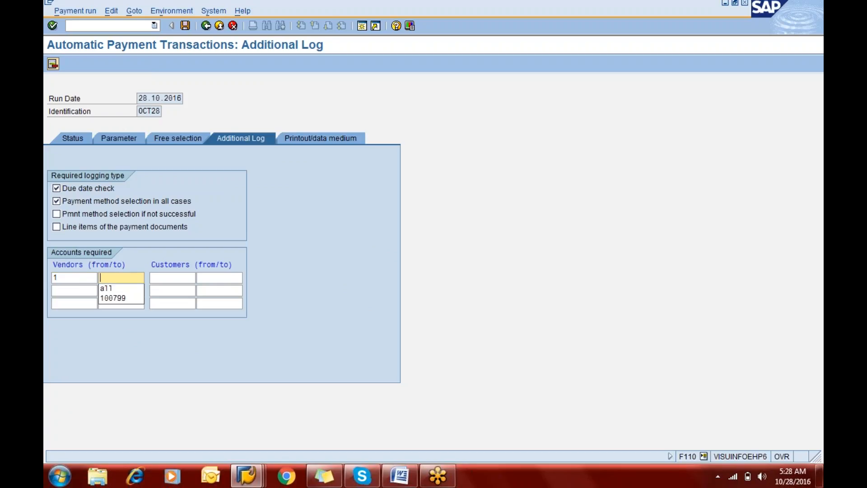
key(shift+Tab)
key(BackSpace)
Step: Enter the vendor number of Mitsubishi Manufacturing as the required account for the additional log and save the run details
text(100)
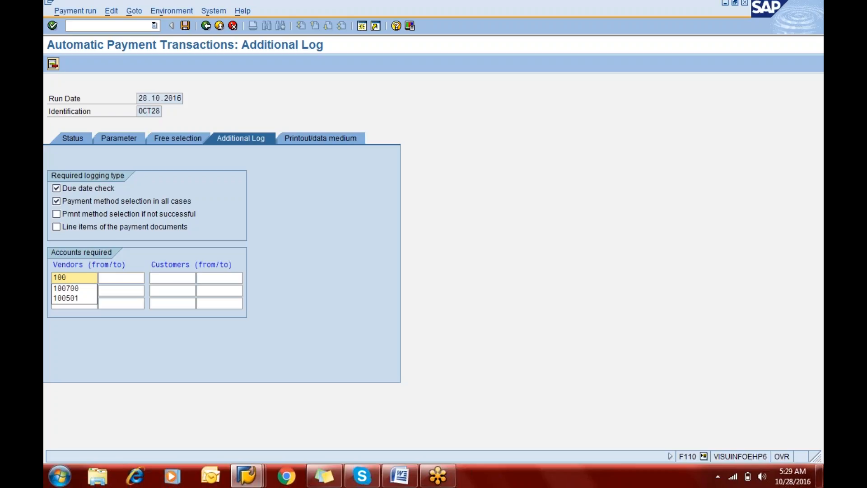
text(831)
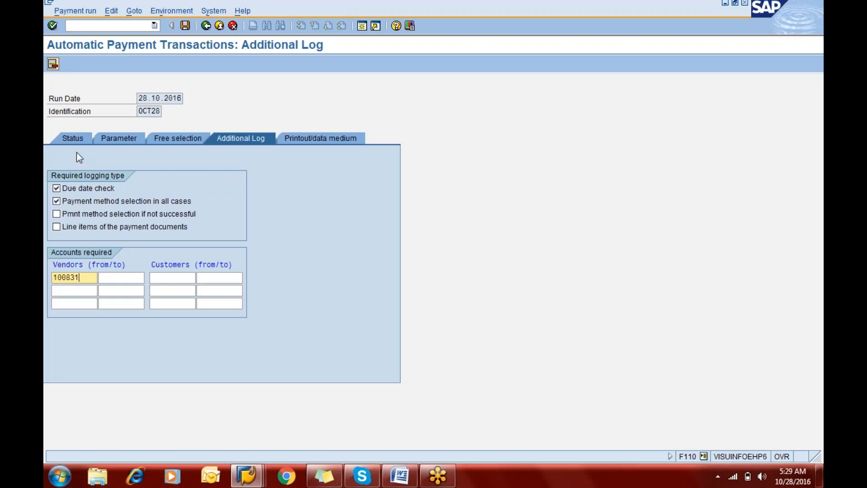
key(Left)
key(Left)
text(2)
key(ctrl+s)
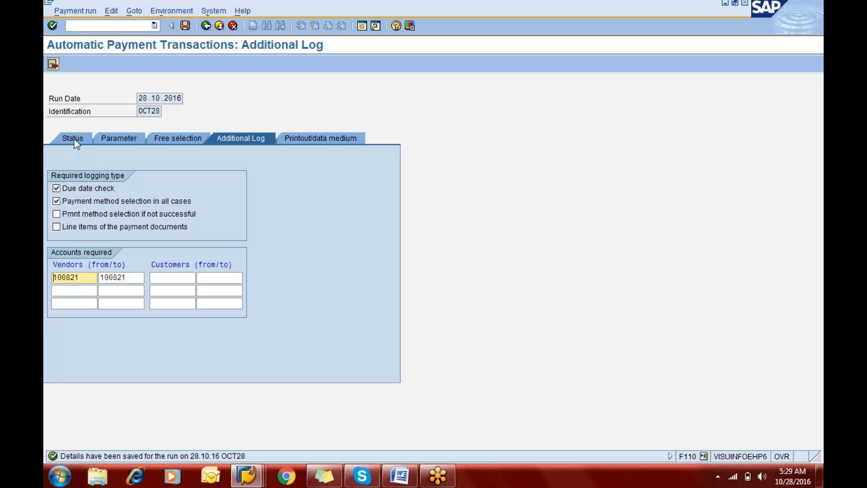
Step: Schedule the payment proposal for run OCT28 with immediate start and refresh the run status
click(74, 138)
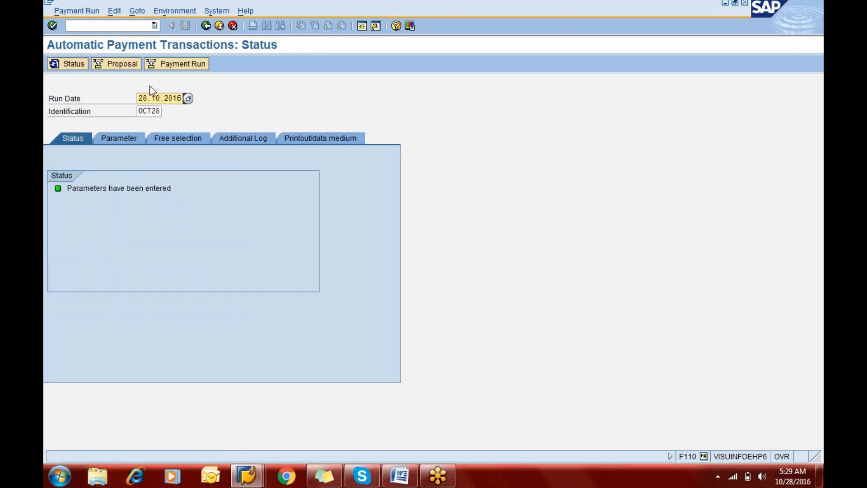
click(130, 67)
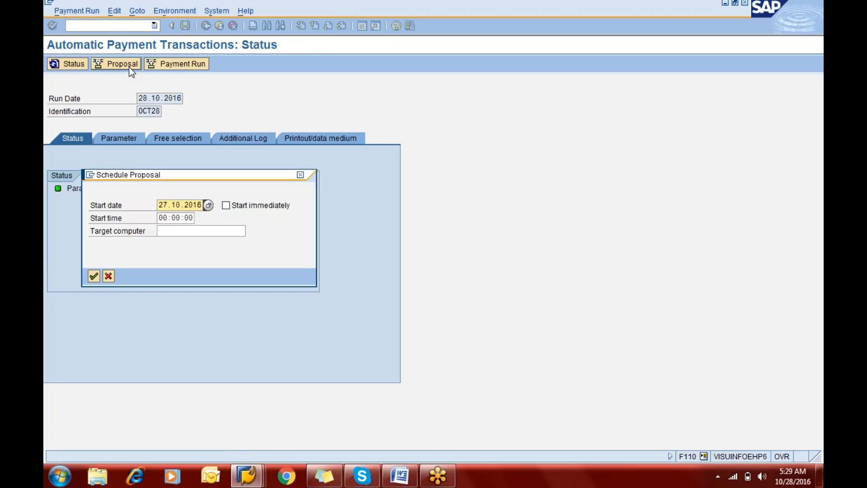
key(Tab)
key(space)
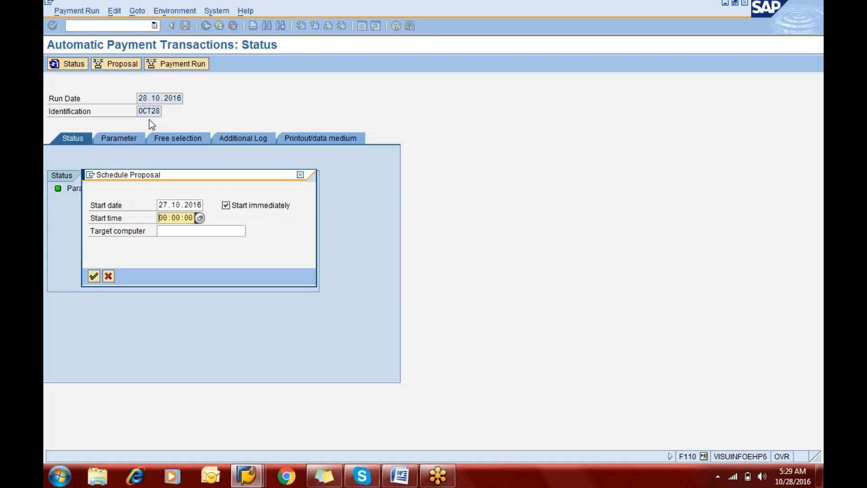
key(Tab)
key(Tab)
key(Down)
key(Down)
key(Tab)
key(Return)
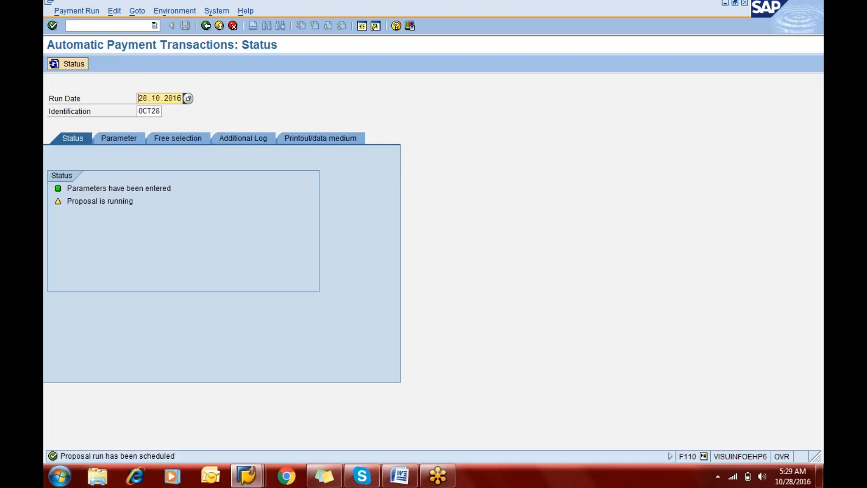
key(Return)
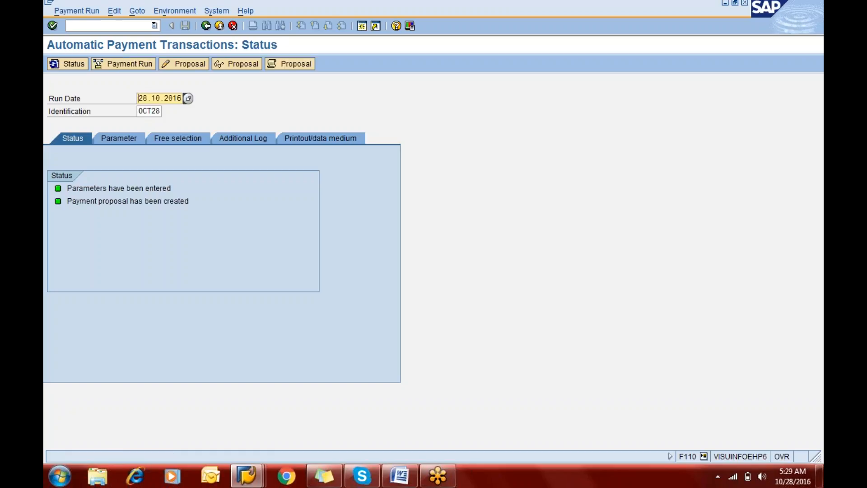
Step: Review the created payment proposal and open it for editing with all accounting clerks
click(232, 67)
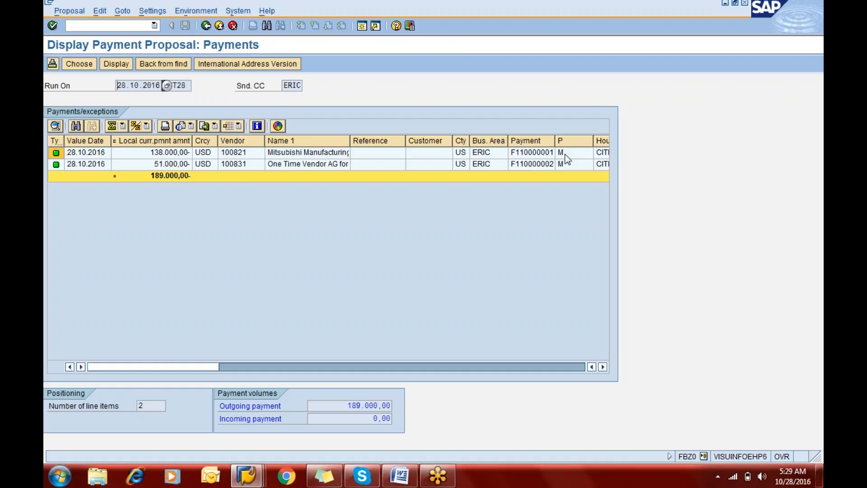
click(206, 26)
click(180, 63)
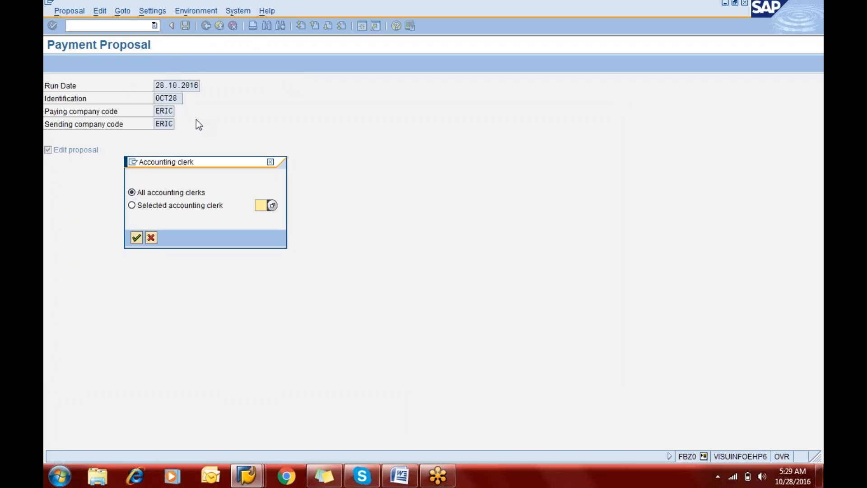
key(Return)
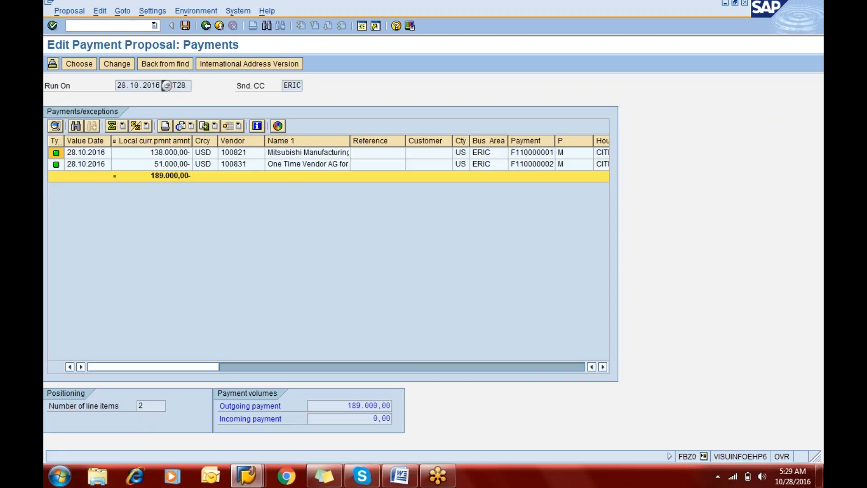
Step: Open the open items of the Mitsubishi Manufacturing payment and set payment block A on all of them
click(123, 67)
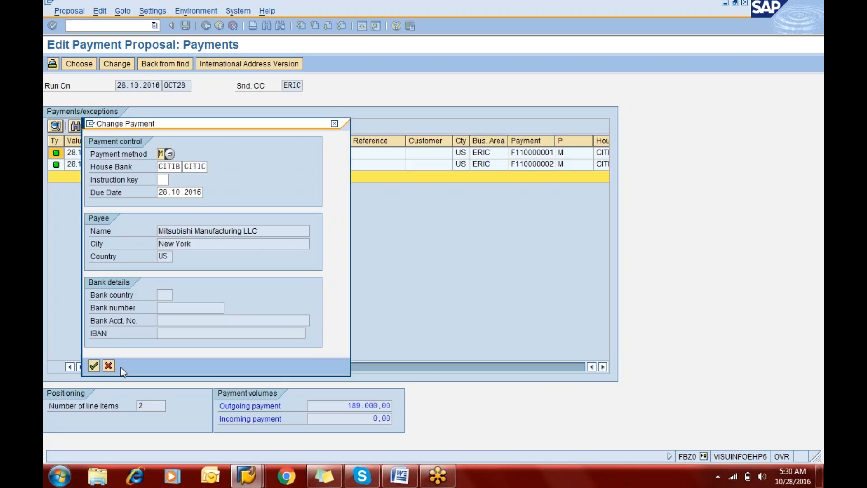
click(109, 364)
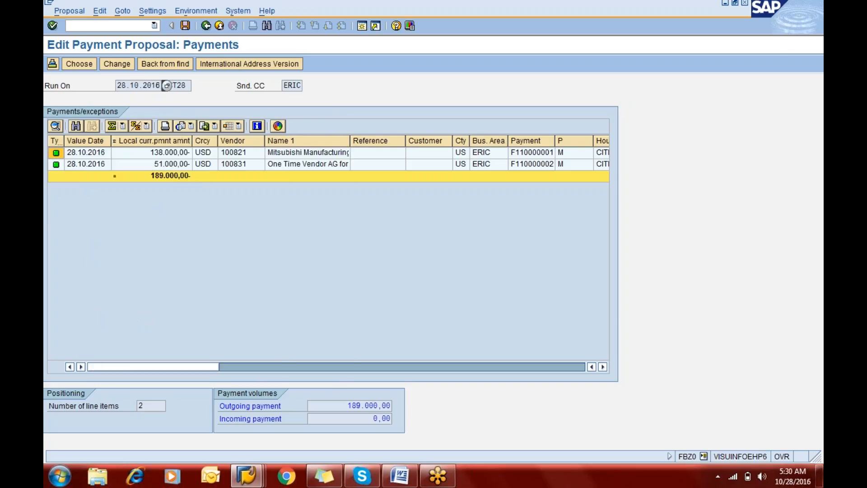
click(78, 64)
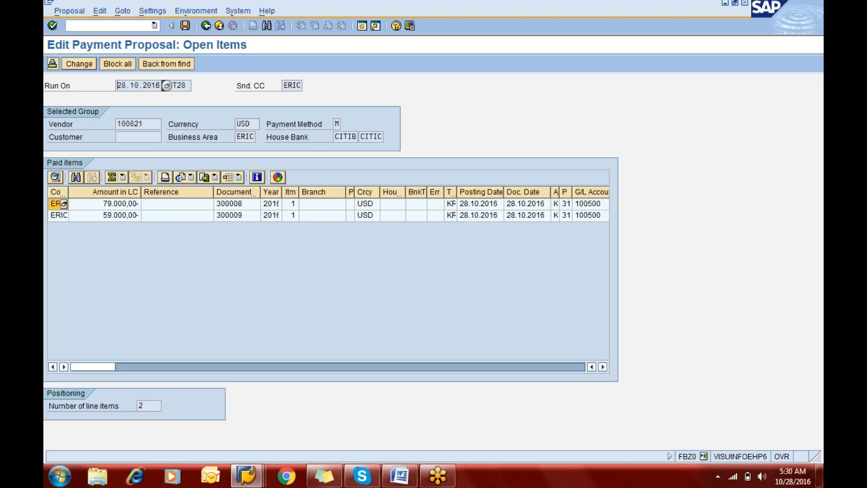
click(108, 66)
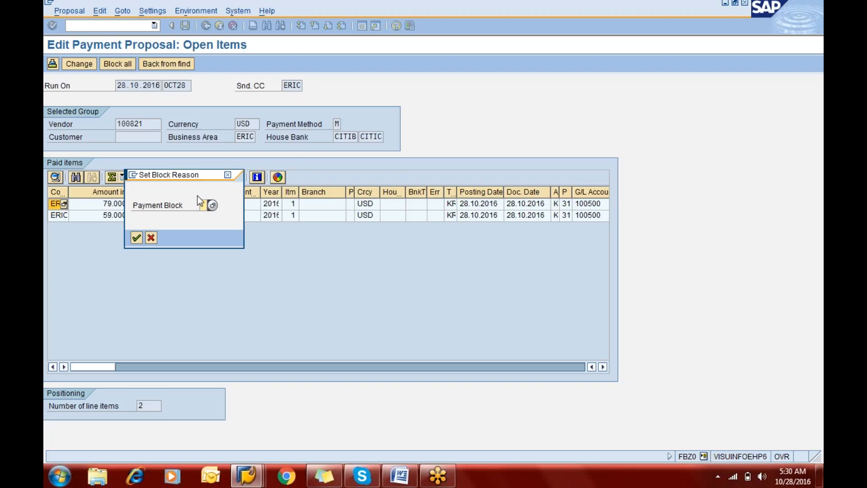
click(212, 207)
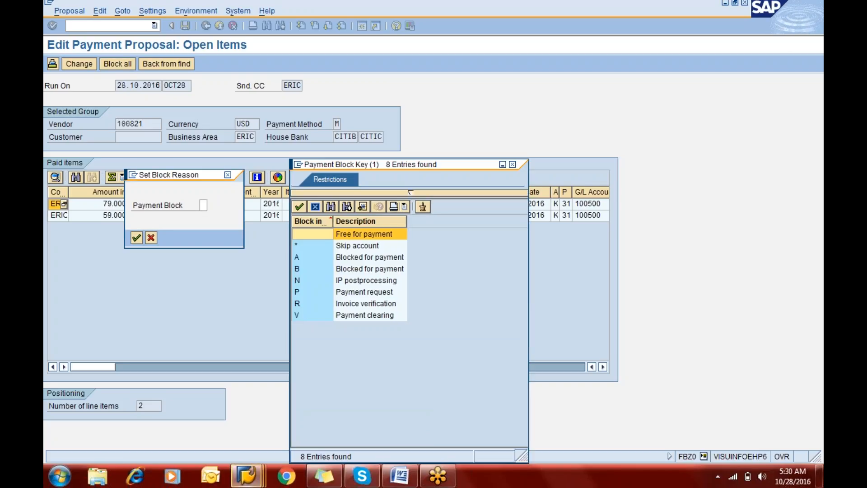
double_click(348, 260)
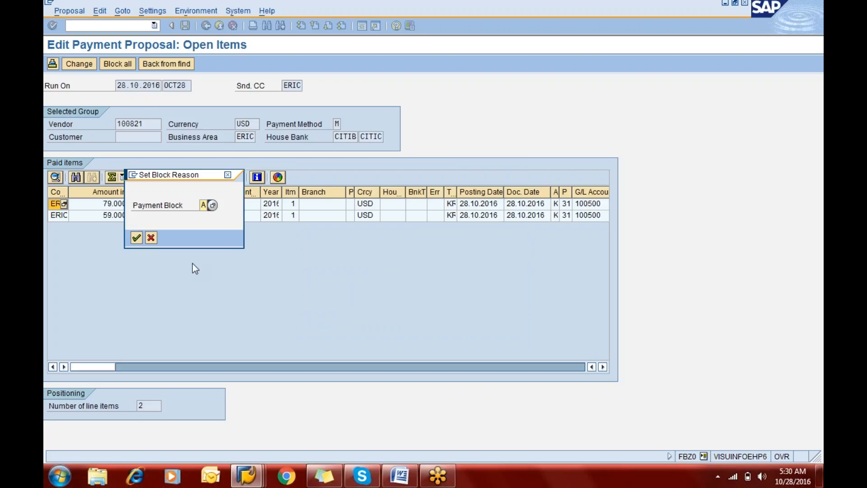
click(136, 237)
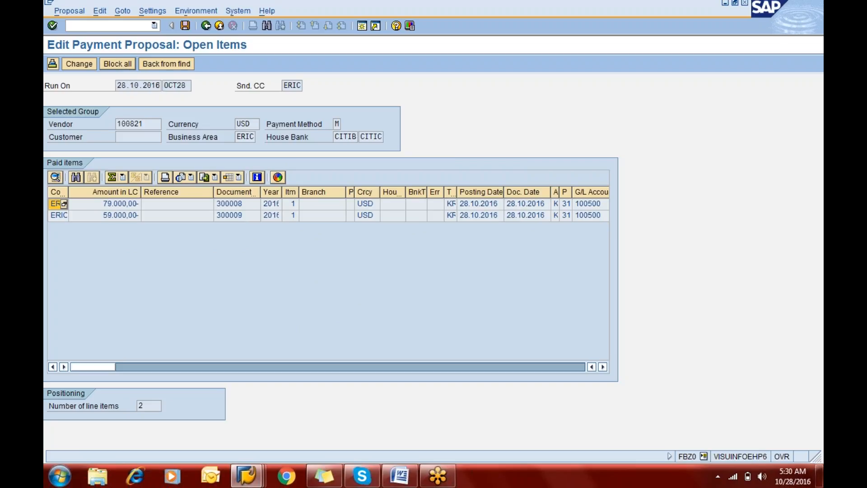
Step: Check the line item details of the blocked 79.000,00 invoice and return to the payments list
click(115, 204)
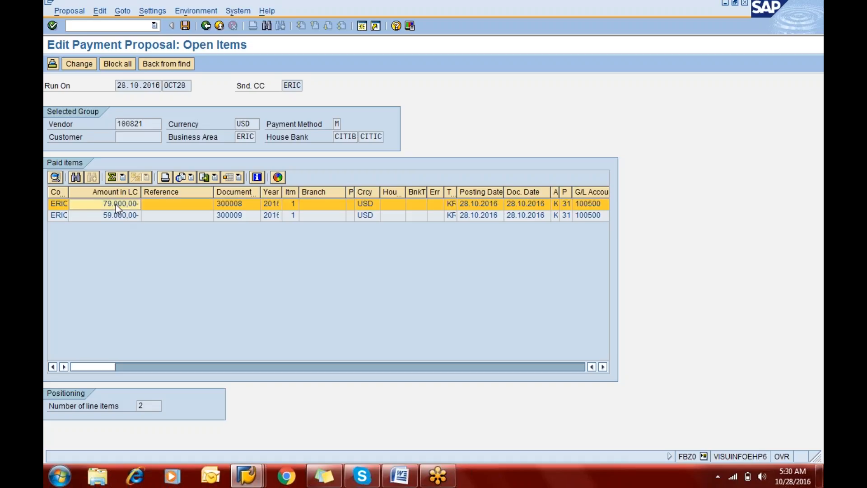
click(114, 65)
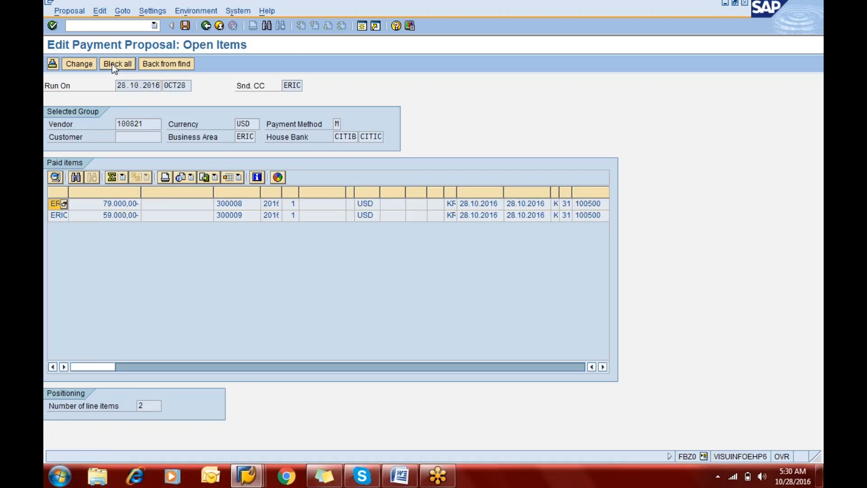
click(84, 66)
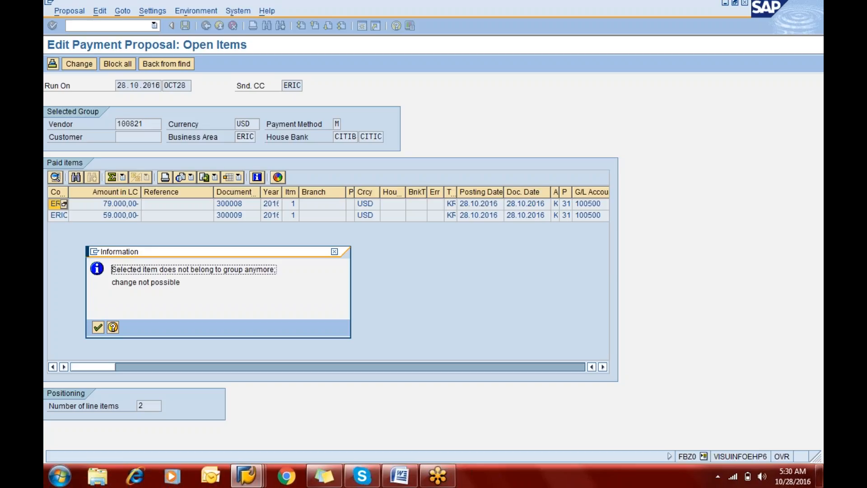
key(Return)
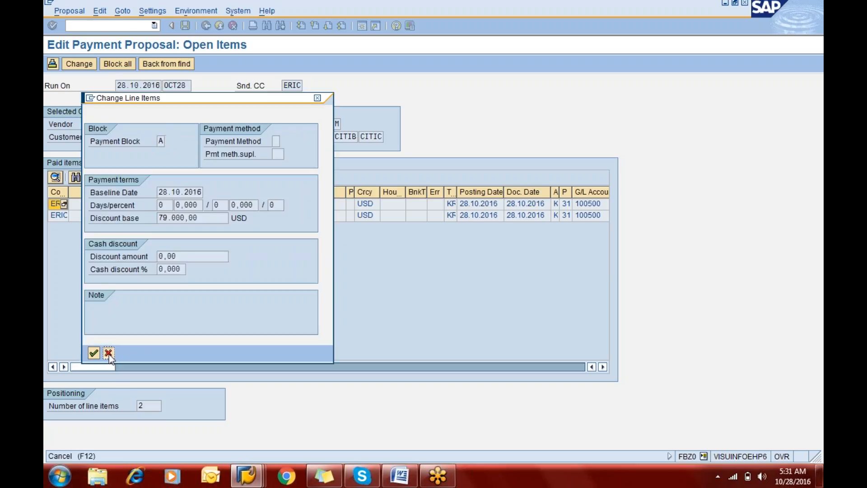
click(109, 353)
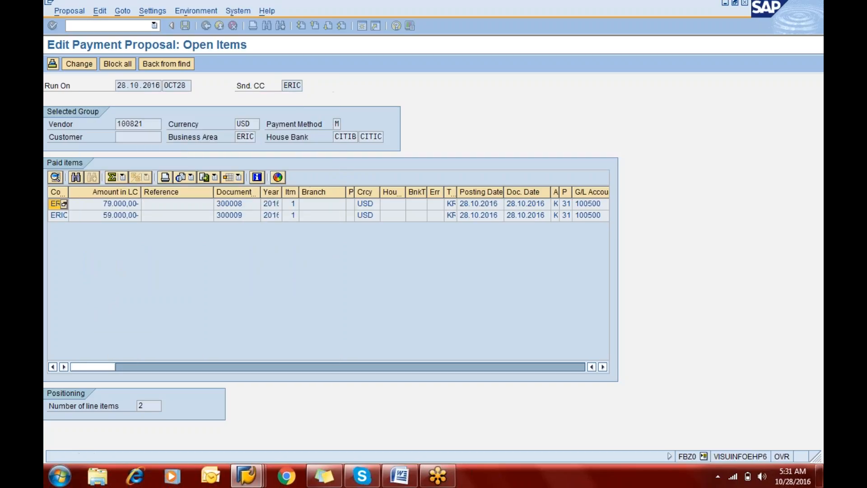
click(136, 202)
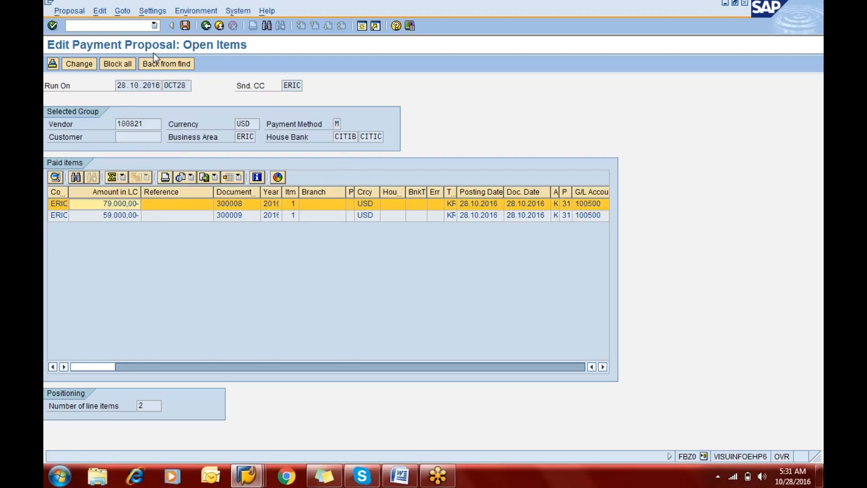
click(144, 64)
click(206, 26)
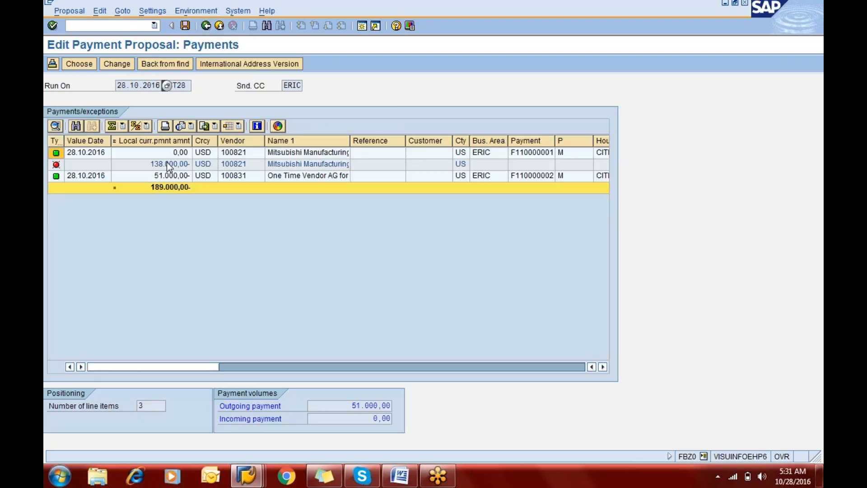
Step: Try to change the Mitsubishi Manufacturing exception line directly in the payments list
click(121, 162)
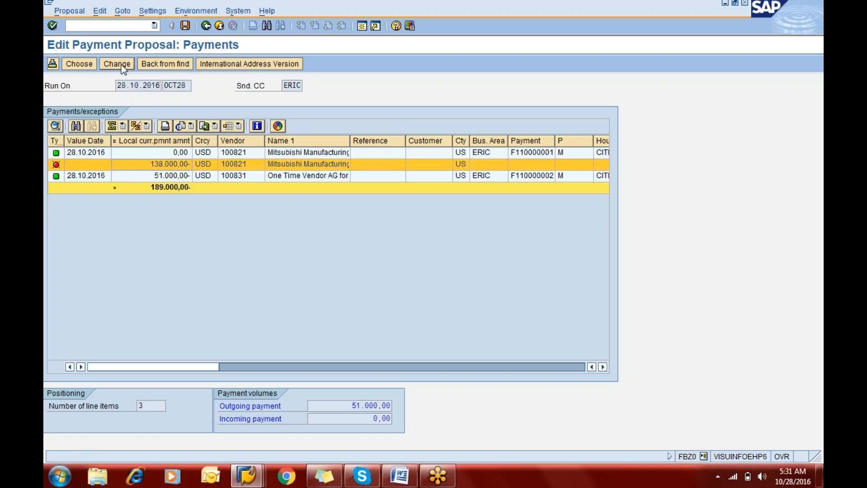
click(121, 64)
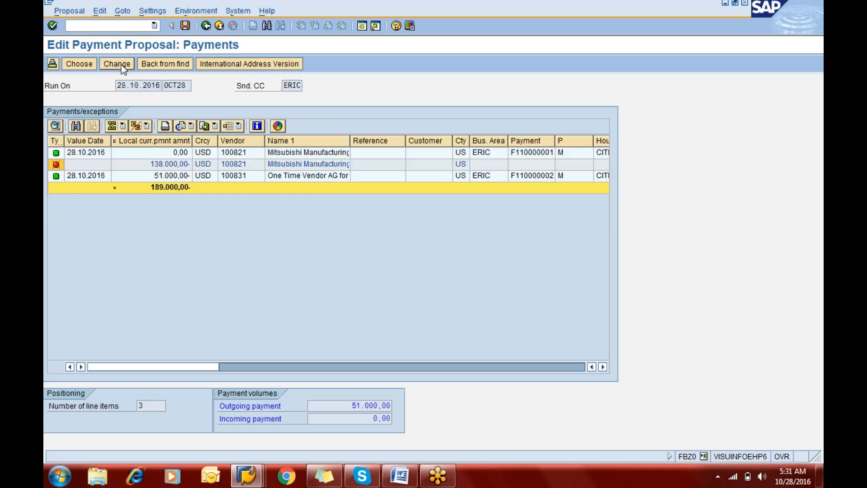
click(102, 156)
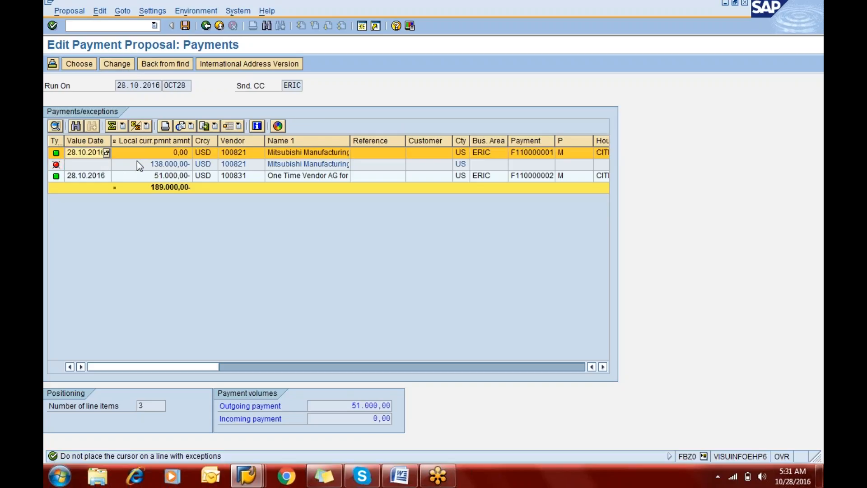
click(137, 161)
click(110, 64)
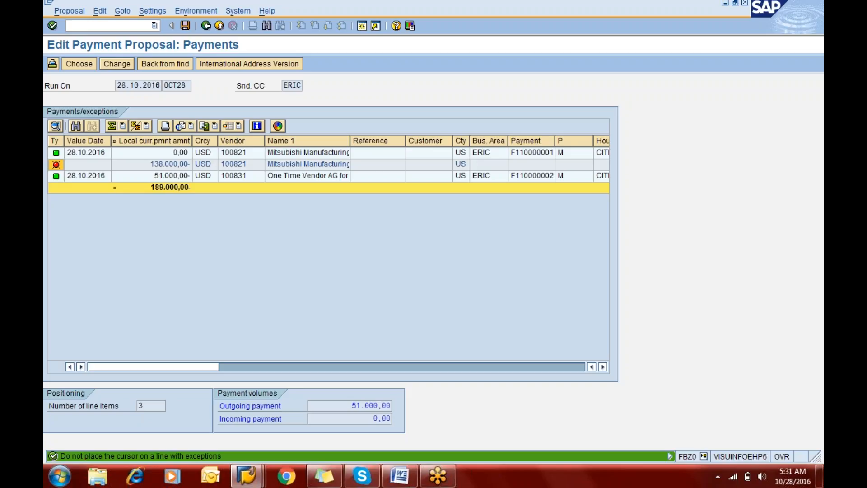
Step: Open the Mitsubishi Manufacturing exception items and remove the payment block from the 79.000,00 invoice
click(86, 63)
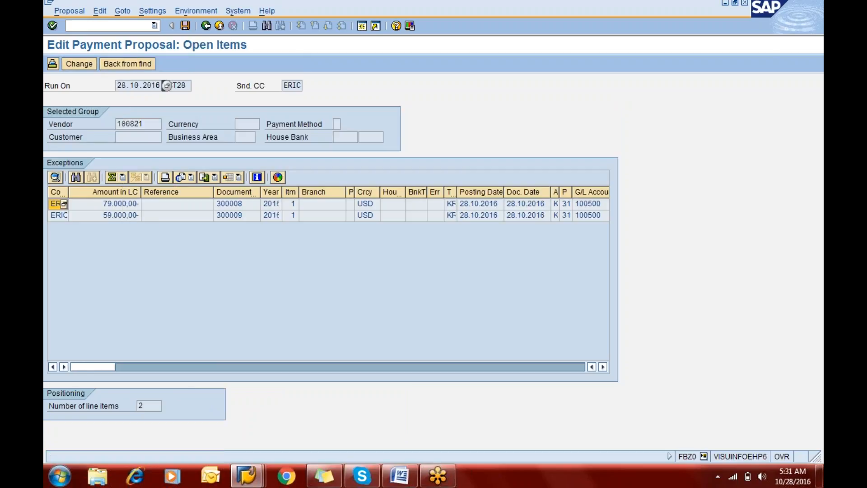
click(83, 64)
key(Delete)
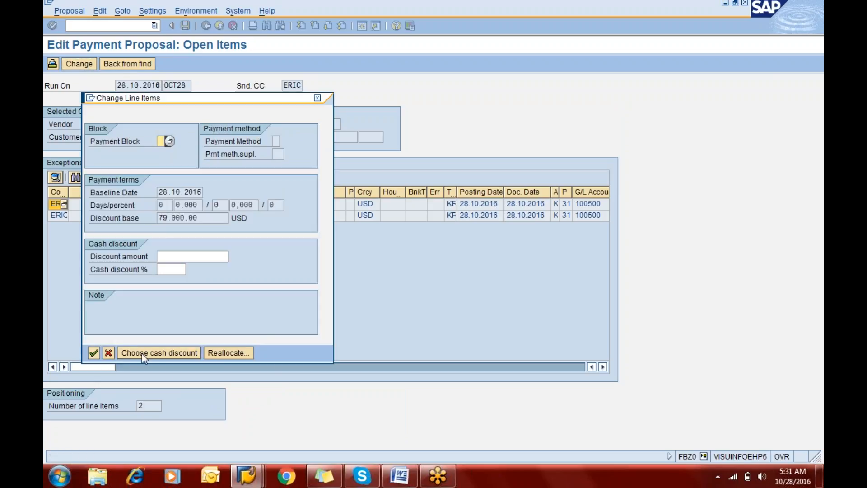
click(94, 353)
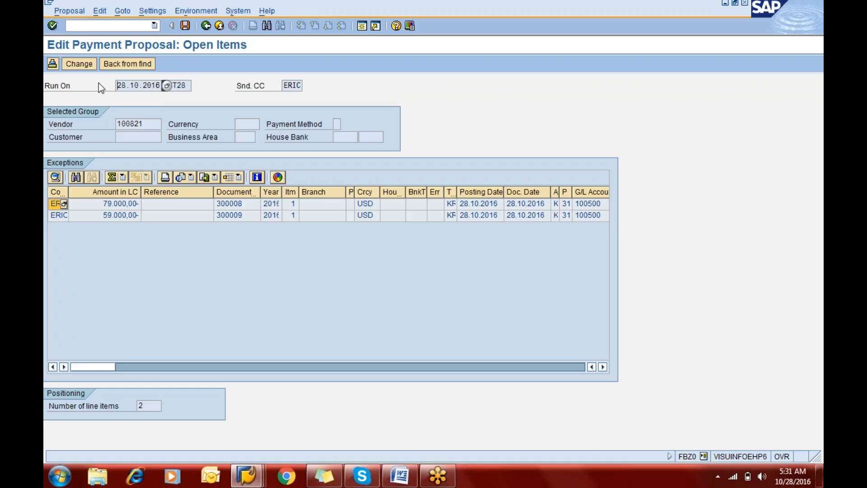
Step: Recheck the change details of the 79.000,00 invoice and save the edited proposal
click(79, 64)
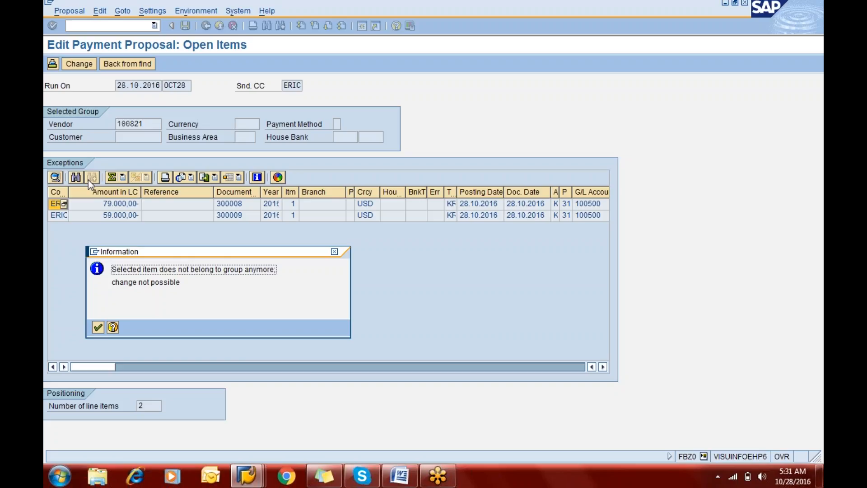
key(Return)
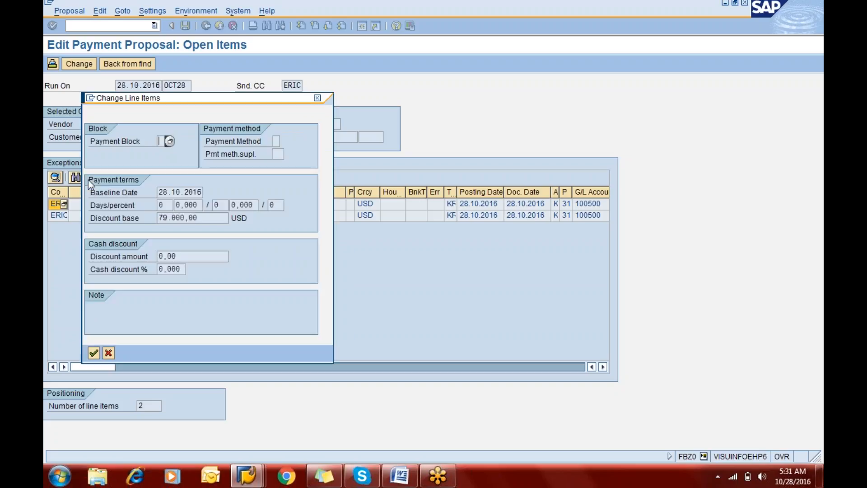
click(94, 352)
click(184, 28)
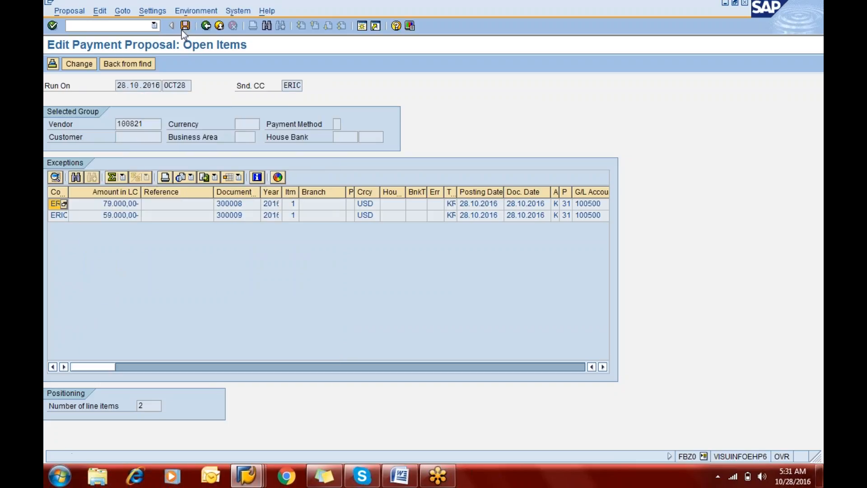
Step: Return to the payments list, review the two Mitsubishi Manufacturing lines and leave the proposal editing
click(206, 27)
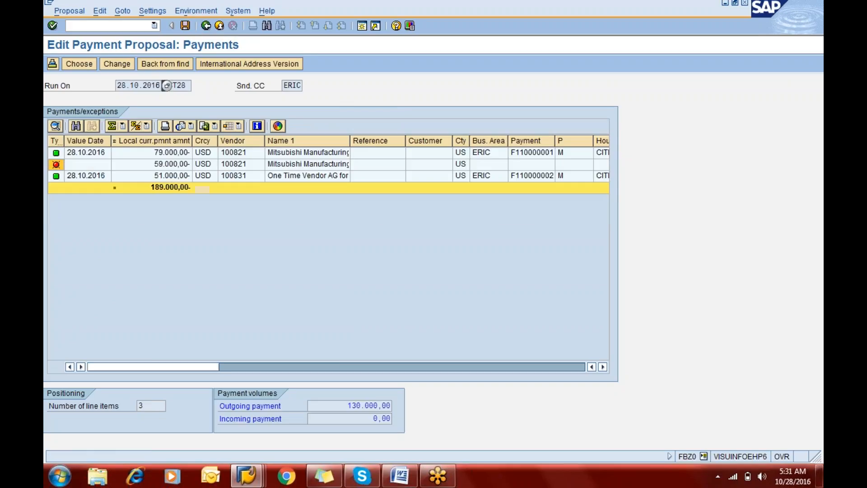
click(170, 152)
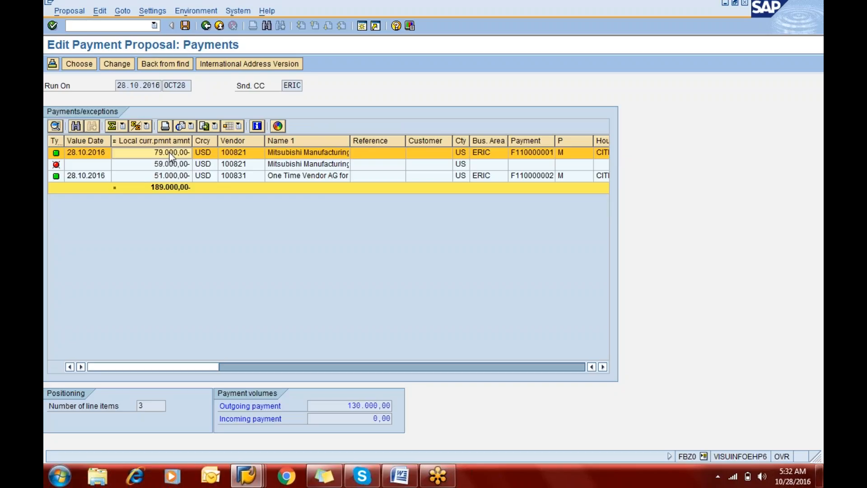
click(164, 165)
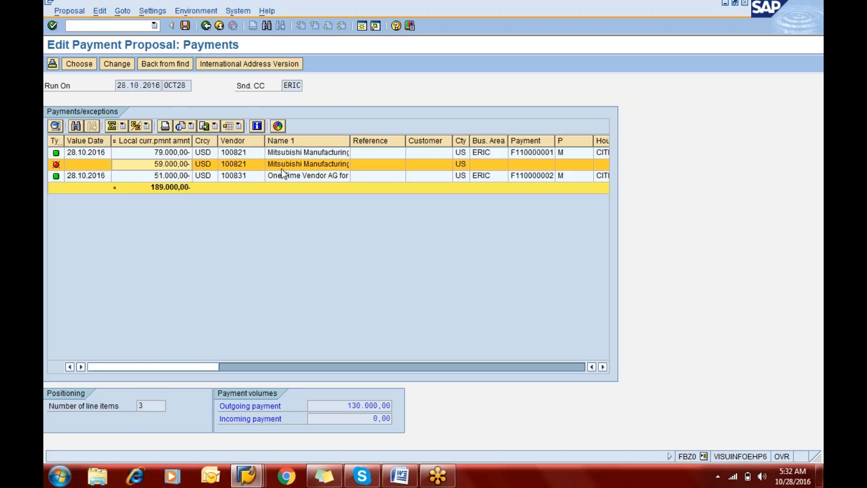
click(206, 26)
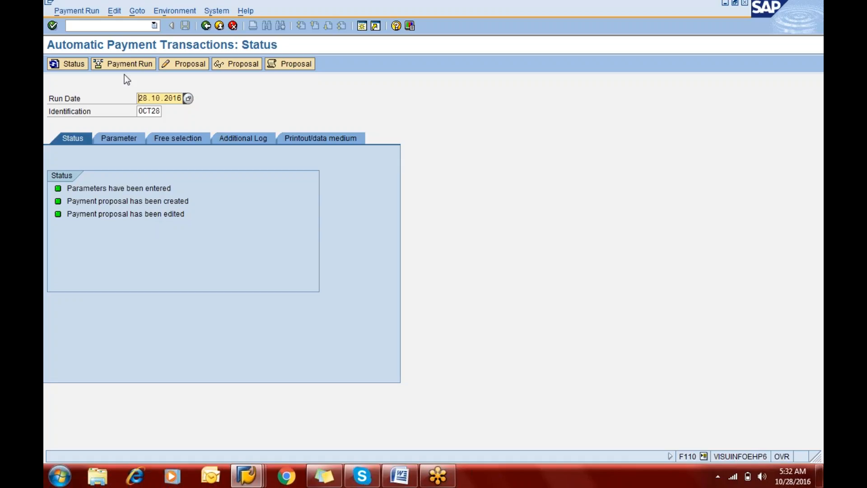
Step: Schedule the payment run OCT28 to start immediately on target computer VISUINFOEHP6
click(128, 63)
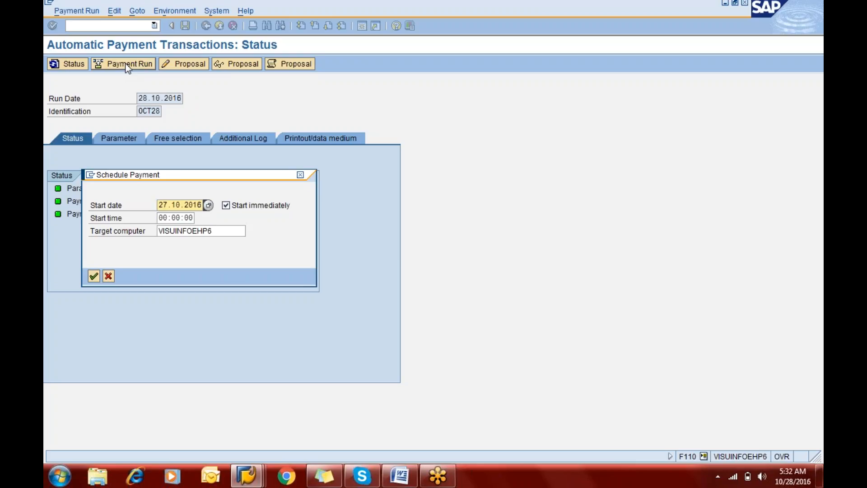
key(Tab)
key(Tab)
key(shift+Tab)
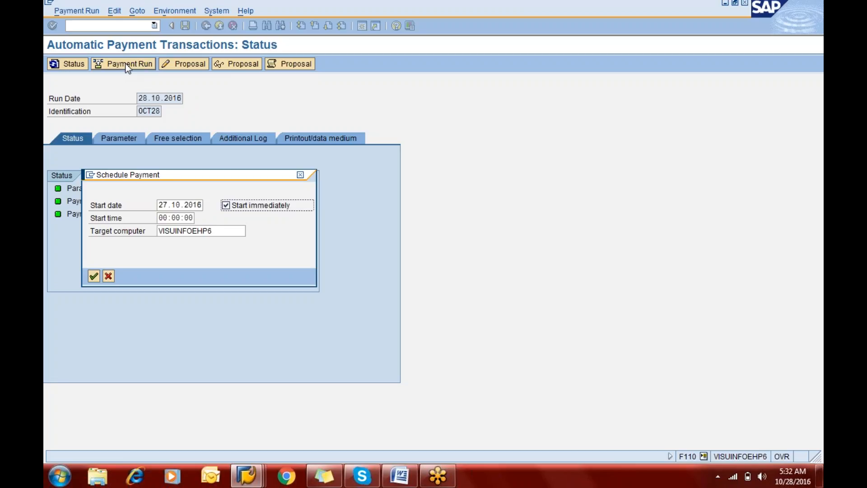
key(Tab)
key(Tab)
key(Tab)
key(Return)
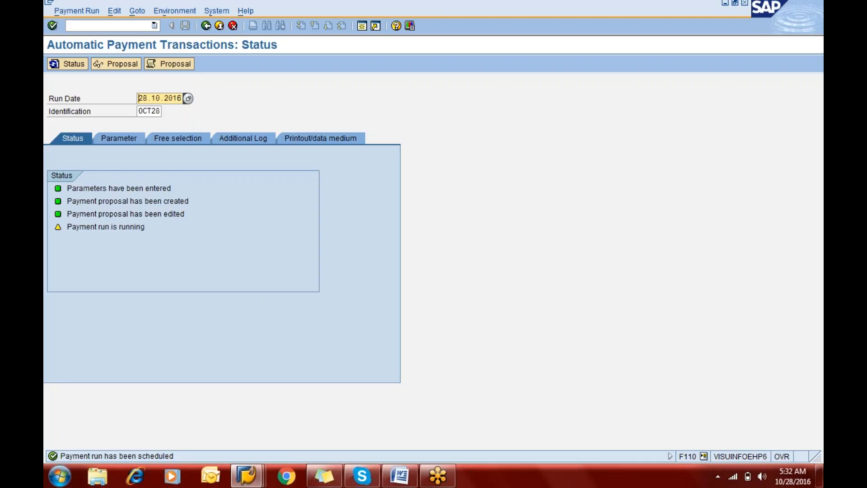
Step: Refresh the status of run OCT28 until the payment run has been carried out
key(Return)
key(Return)
key(Return)
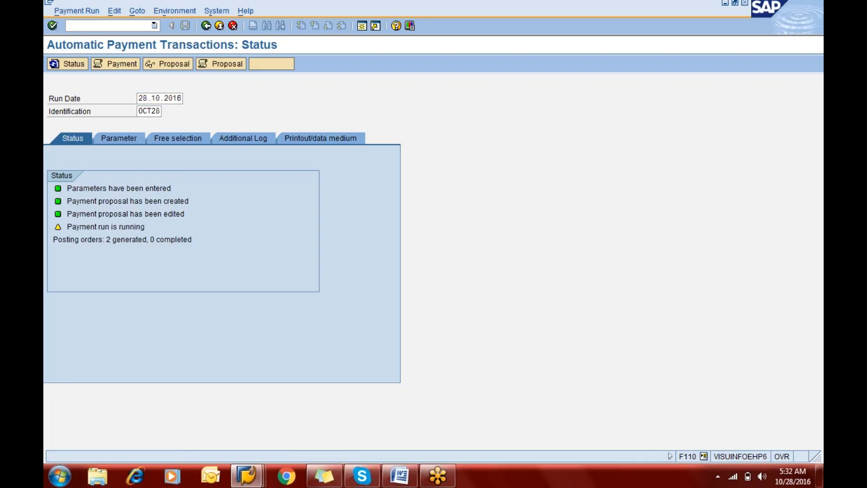
key(Return)
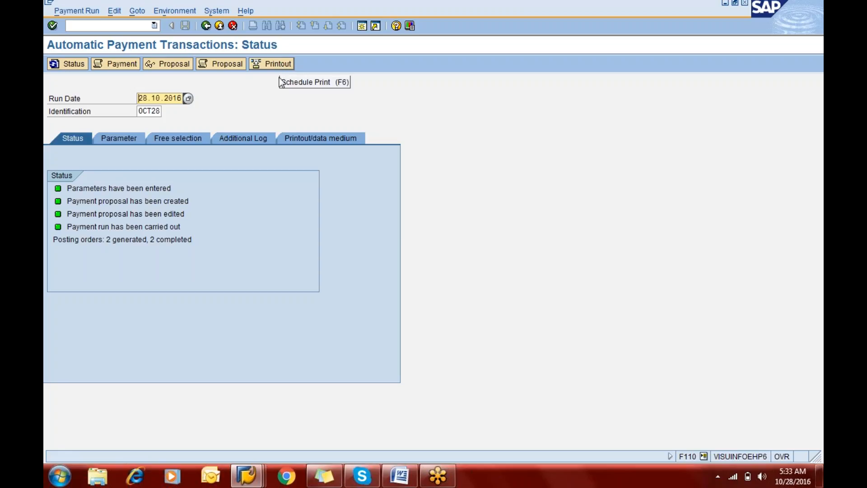
Step: Open the run's printout settings at program RFFOUS_C and start transaction FBZP in a new session
click(308, 140)
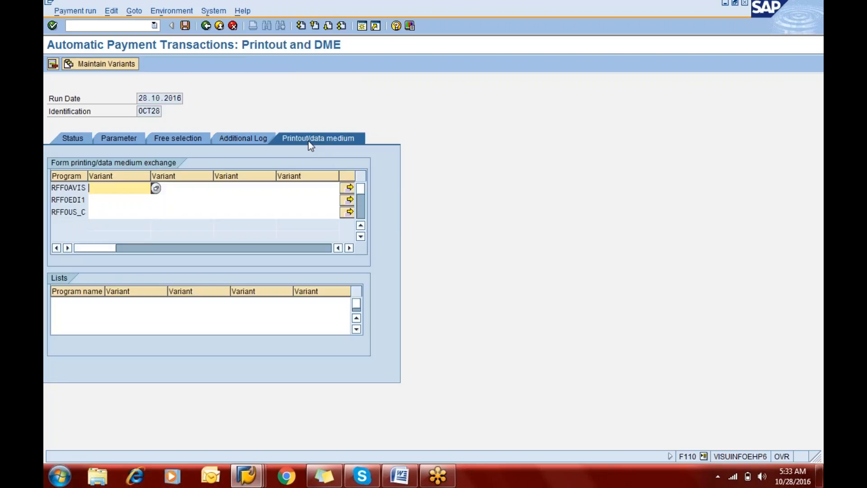
click(117, 214)
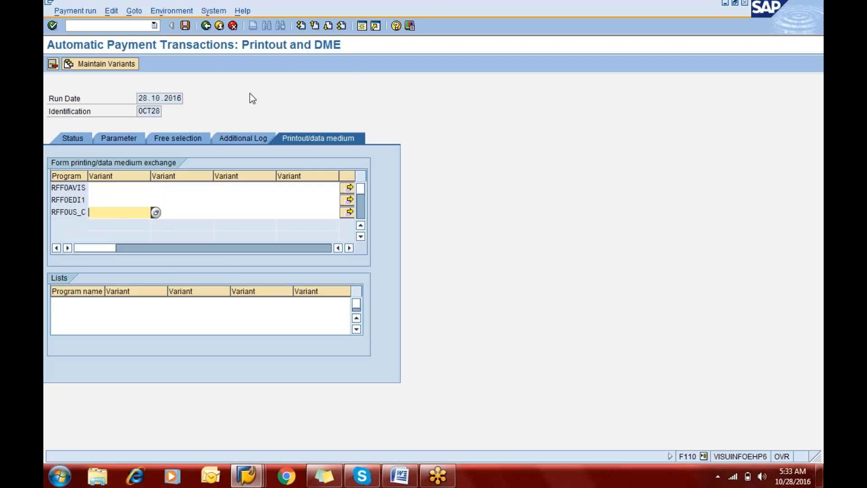
click(364, 26)
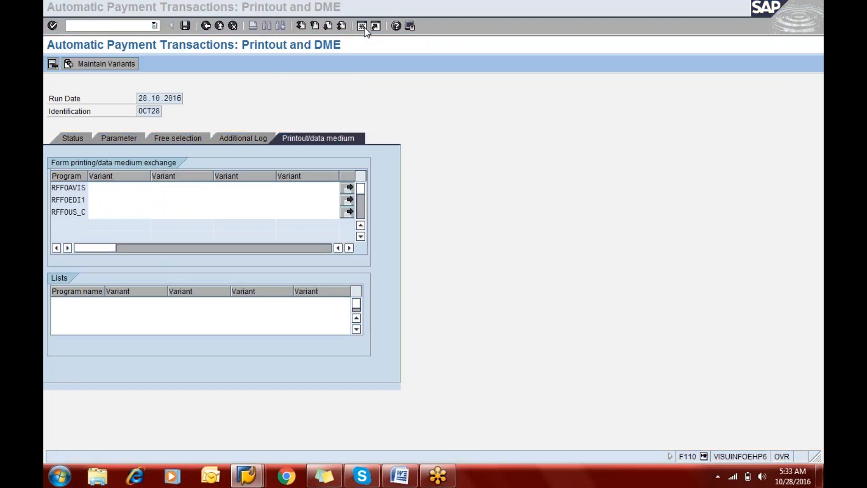
text(fbzp)
key(Return)
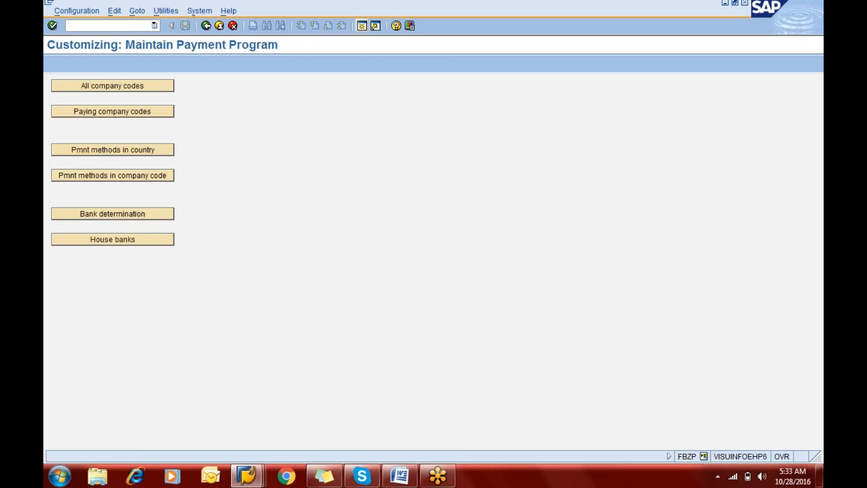
Step: Open the details of United States payment method M and check its payment medium program and print dataset name
click(136, 152)
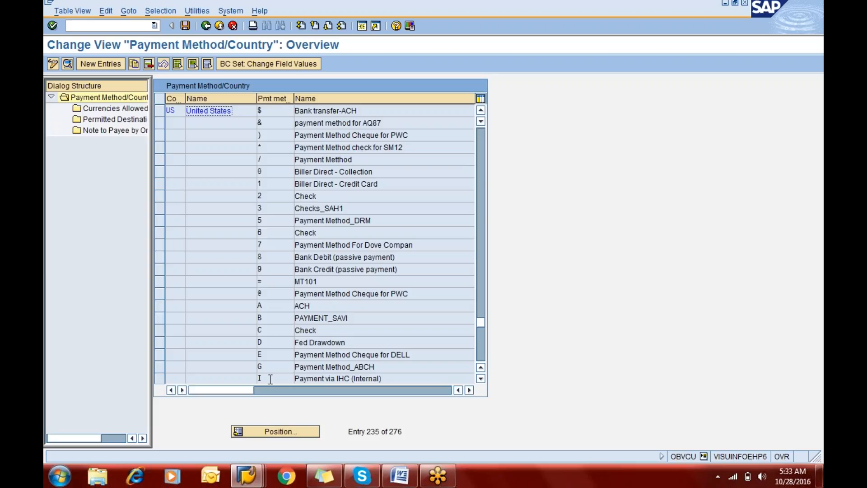
click(272, 433)
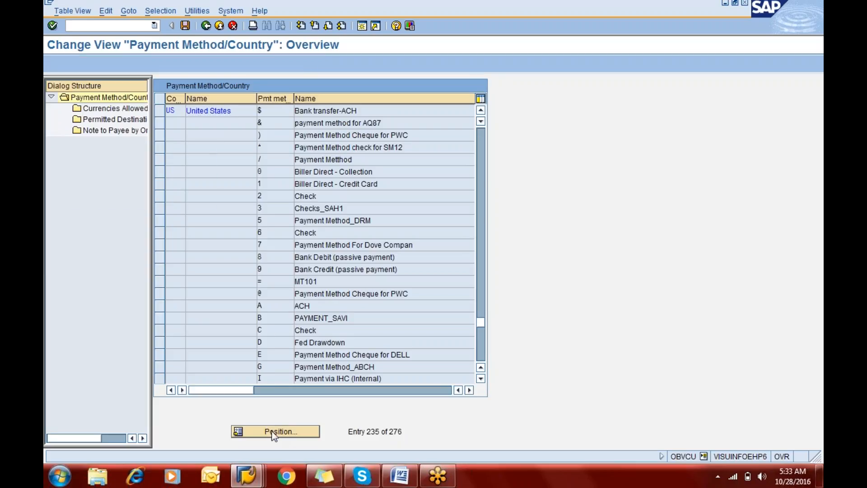
text(us)
key(Return)
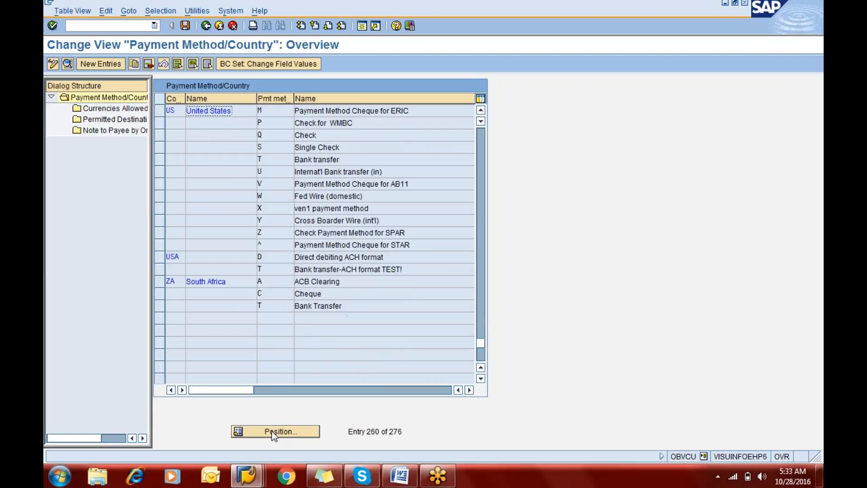
click(86, 66)
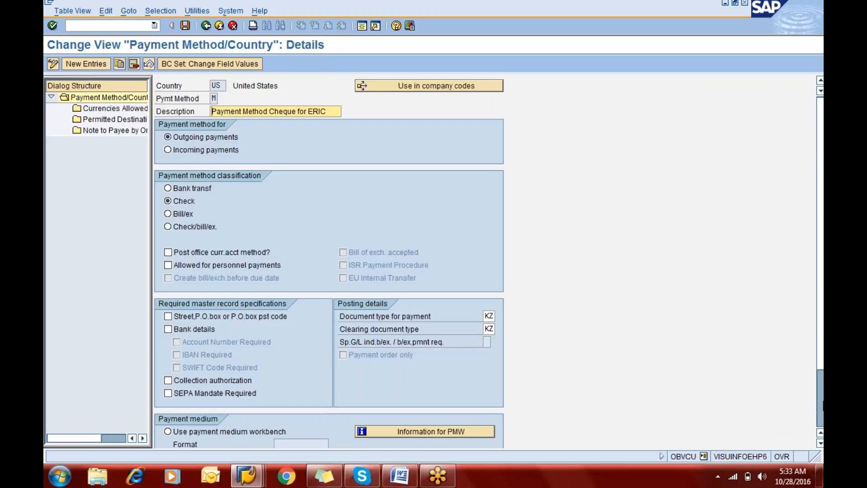
scroll(822, 407, down, 3)
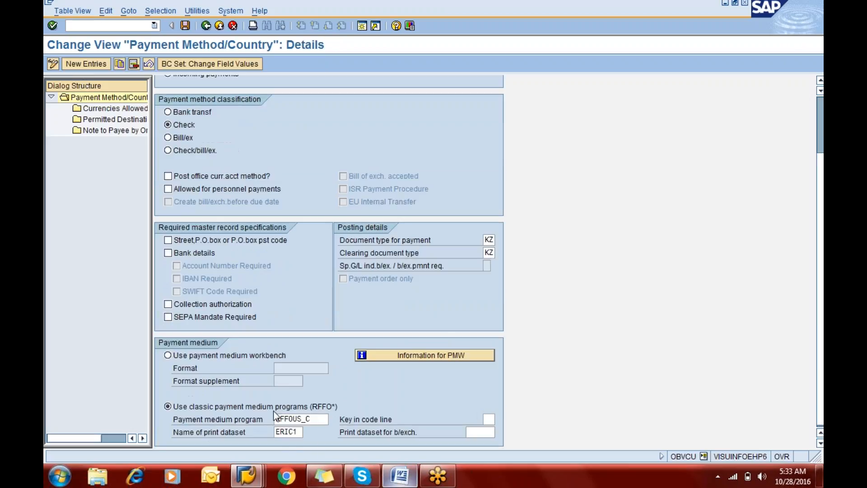
click(320, 419)
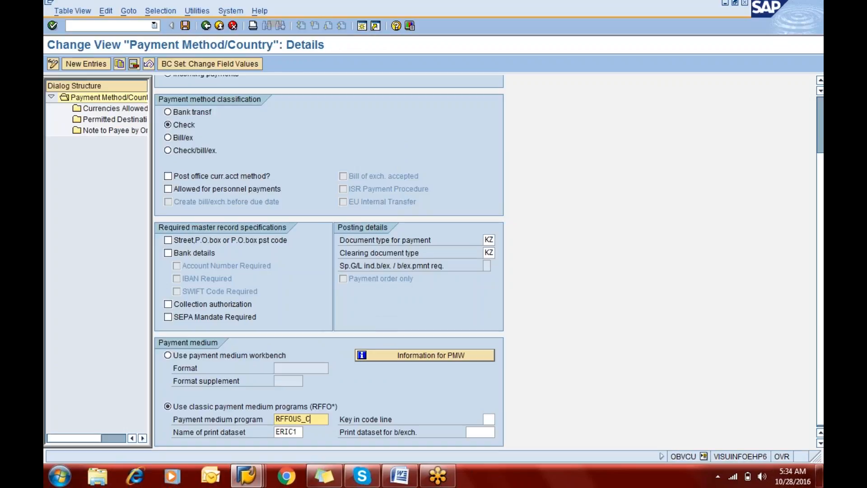
key(Tab)
mouse_move(312, 472)
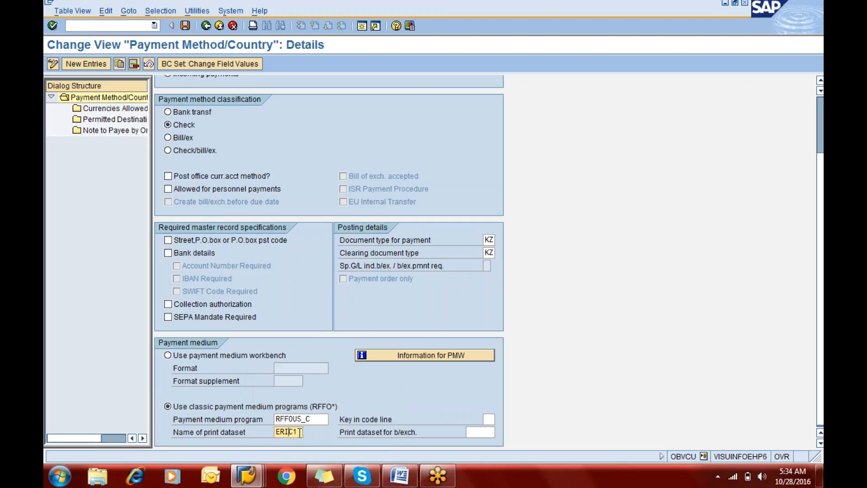
Step: Return to the payment run's printout settings and enter variant ERIC1 for program RFFOUS_C
key(alt+Tab)
text(eric)
key(Return)
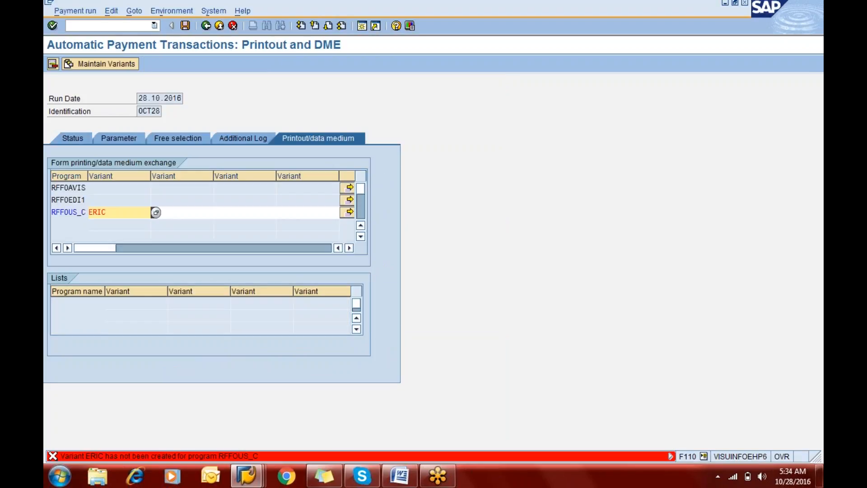
click(126, 212)
text(1)
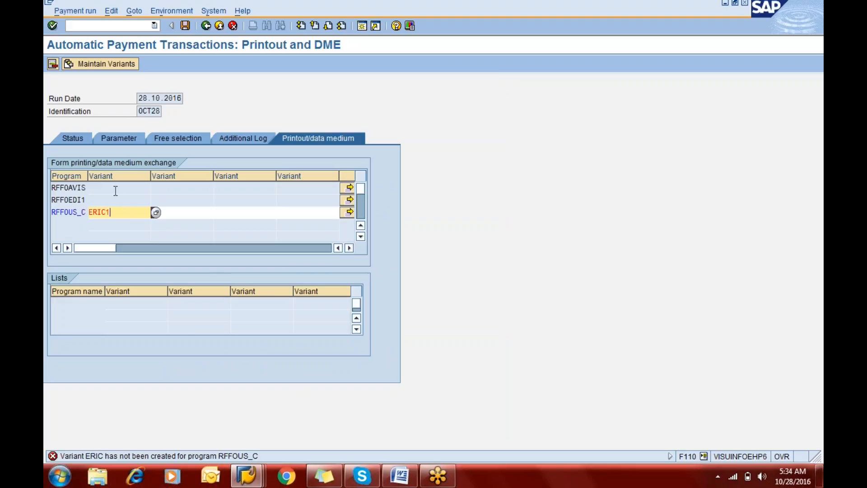
Step: Create variant ERIC1 of RFFOUS_C for all selection screens
click(103, 64)
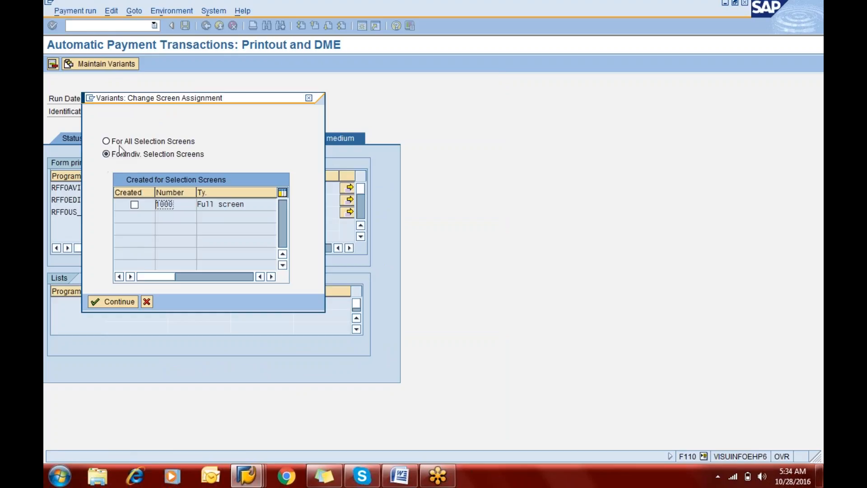
click(119, 143)
click(103, 301)
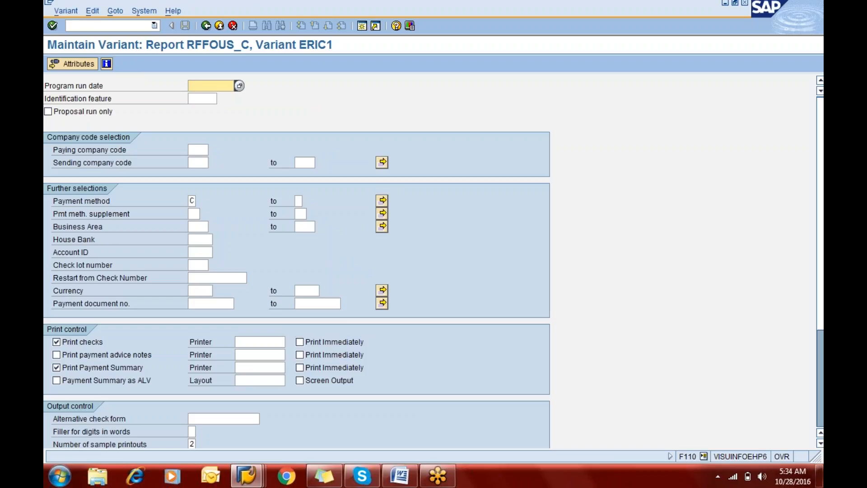
Step: Set the variant's program run date to 28.10.2016 and its identification feature to oct28
text(28.10.2016)
key(Tab)
text(oct28)
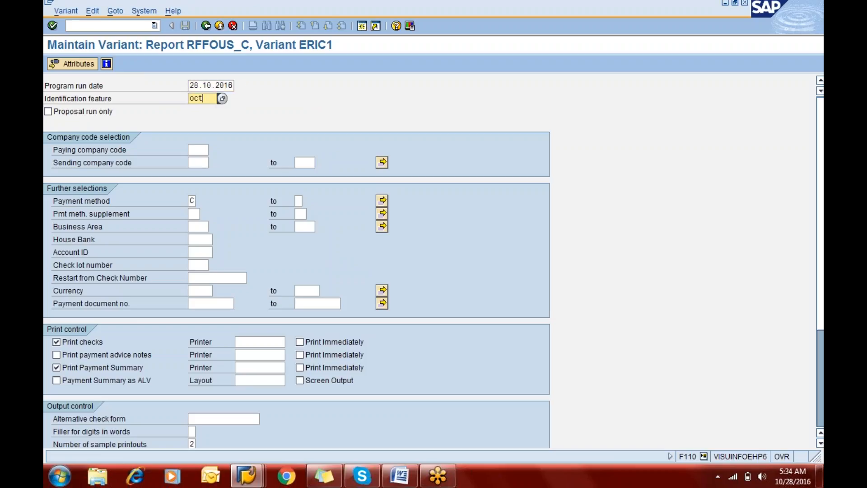
Step: Set the variant's paying company code to eric
key(Tab)
key(Tab)
key(Tab)
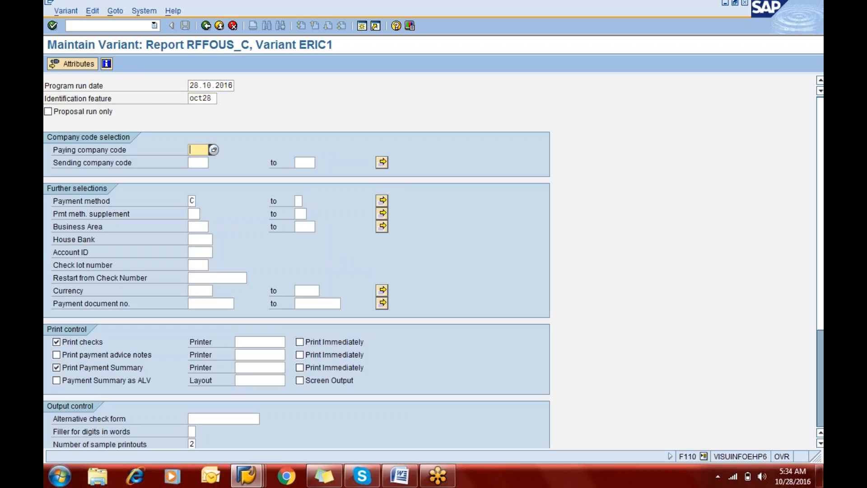
key(shift+Tab)
text(eric)
key(Tab)
key(Tab)
key(Tab)
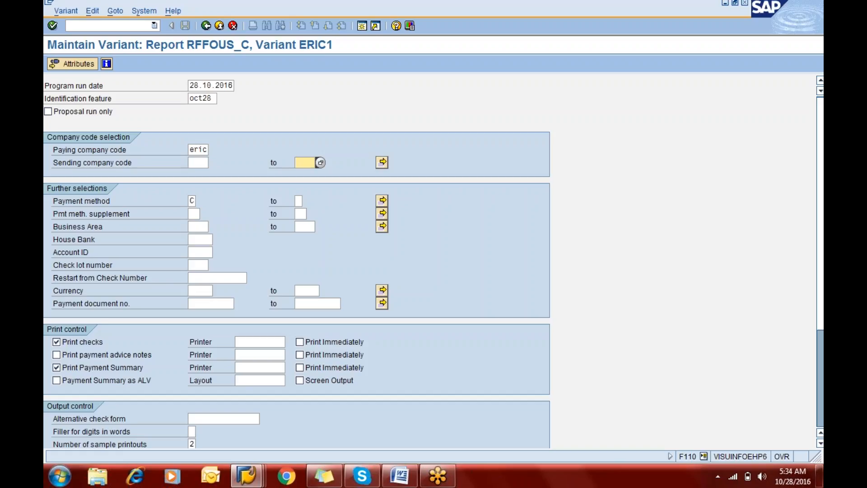
key(Tab)
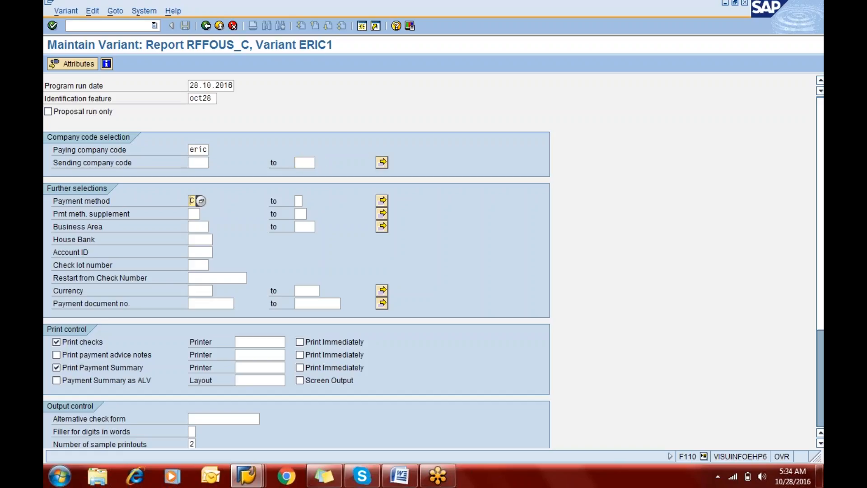
Step: Replace the variant's payment method C with m
key(Tab)
key(shift+Tab)
key(Tab)
text(Z)
key(BackSpace)
key(shift+Tab)
text(*)
key(BackSpace)
text(m)
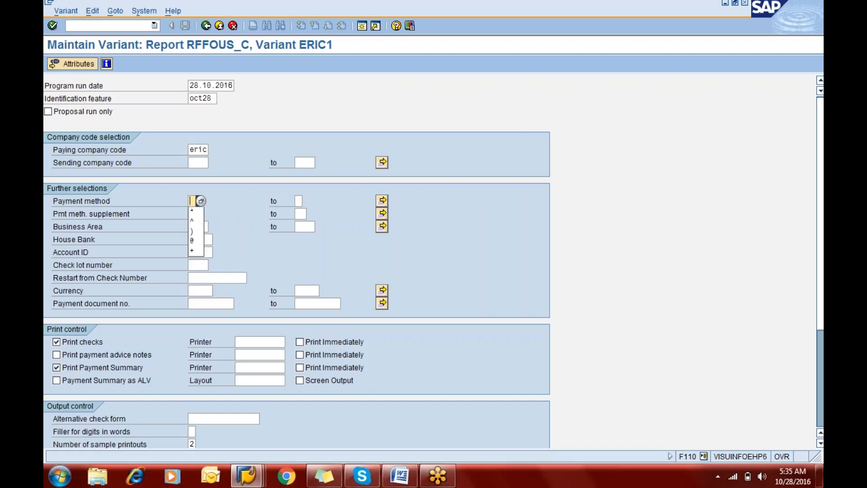
Step: Set the variant's business area to eric, leaving the payment method supplement blank
key(Tab)
key(Tab)
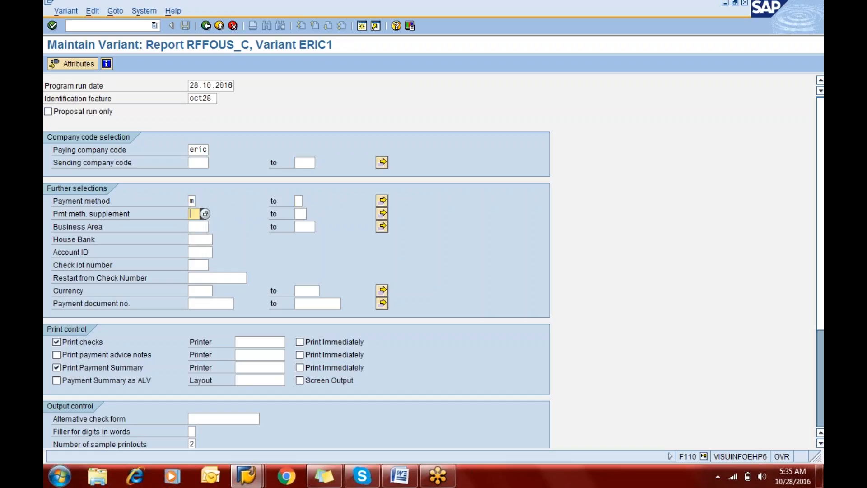
key(Tab)
key(Tab)
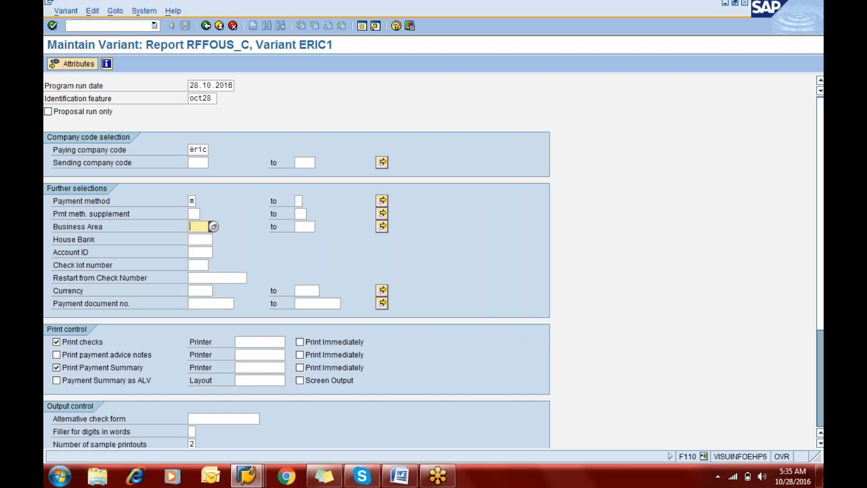
text(eric)
key(Tab)
key(Tab)
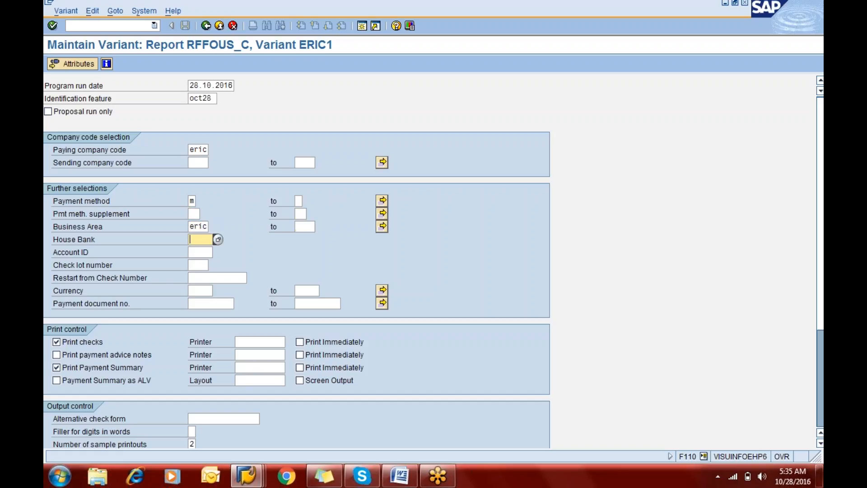
Step: Set the variant's house bank to CITIB and its account ID to CITIC from the lists of possible values
key(F4)
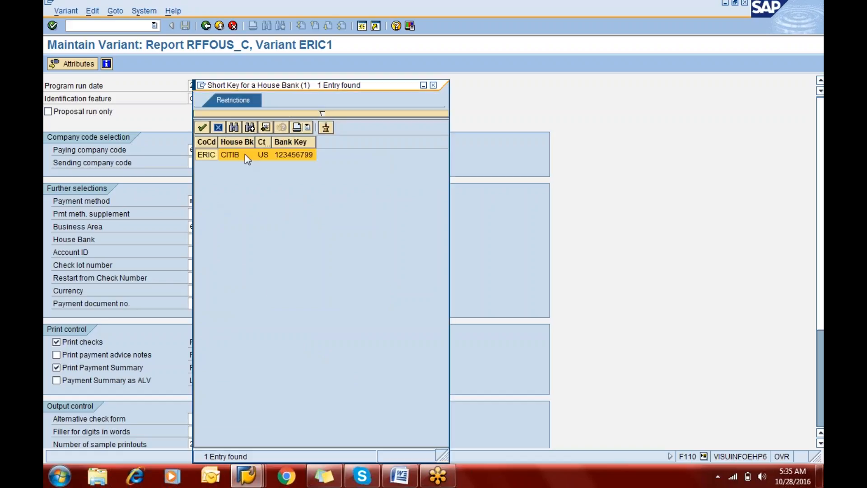
double_click(242, 158)
click(202, 254)
key(F4)
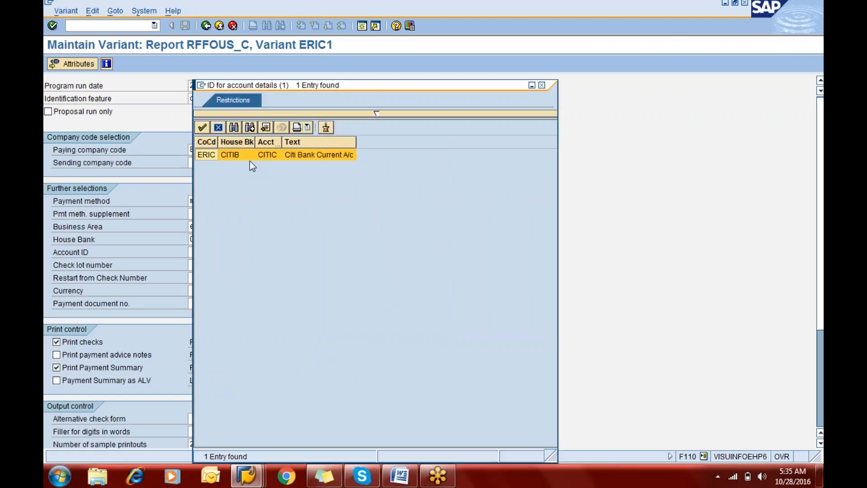
double_click(238, 155)
Step: Choose the Citi Bank Check Book lot 1616 as the variant's check lot number
click(197, 265)
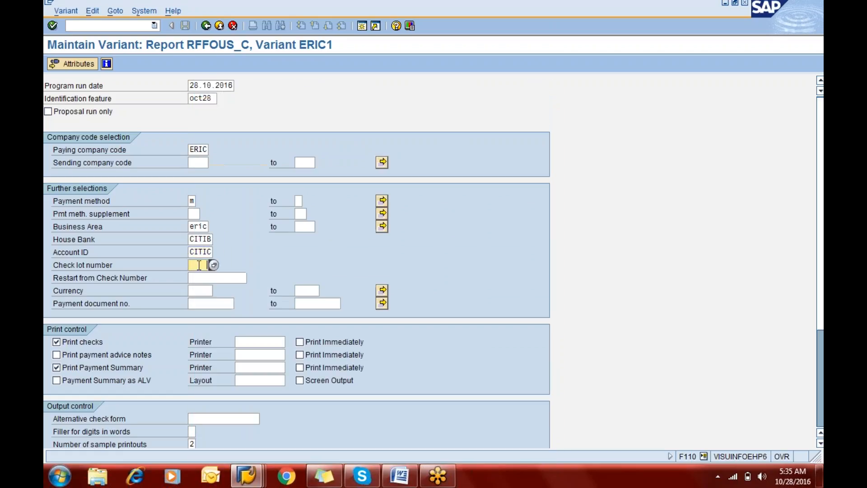
key(F4)
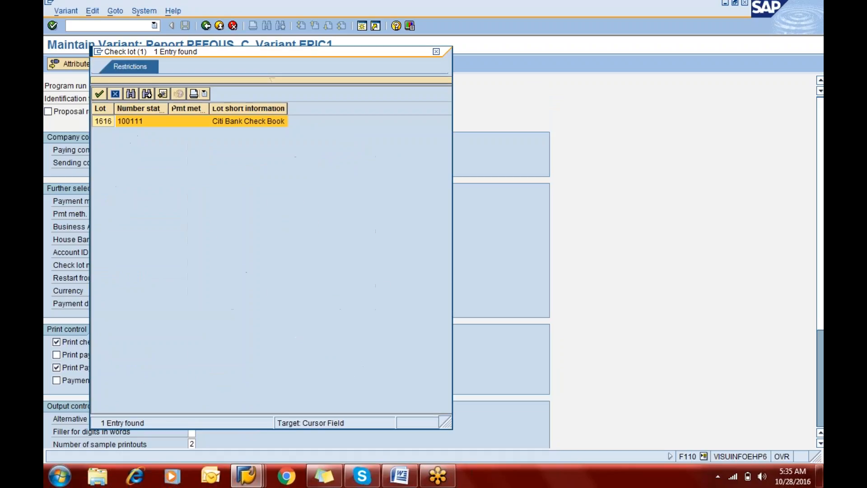
double_click(229, 123)
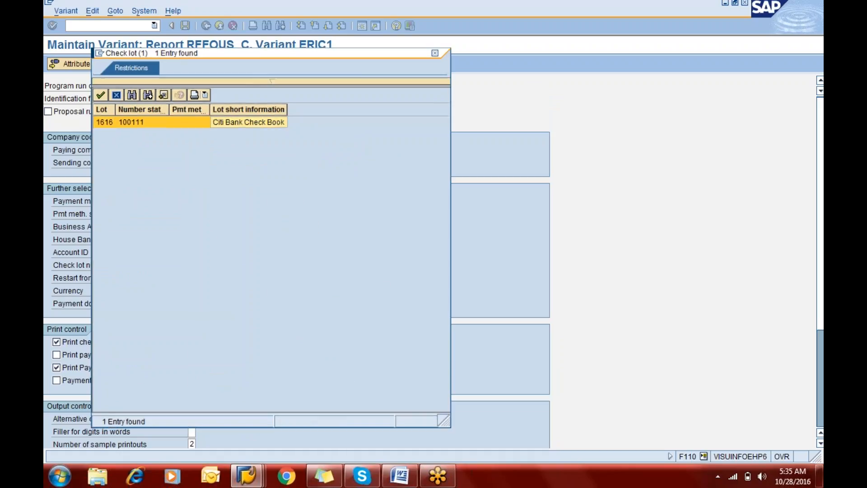
Step: Enable printing of payment advice notes, and immediate printing for checks, advice notes and the payment summary
click(67, 353)
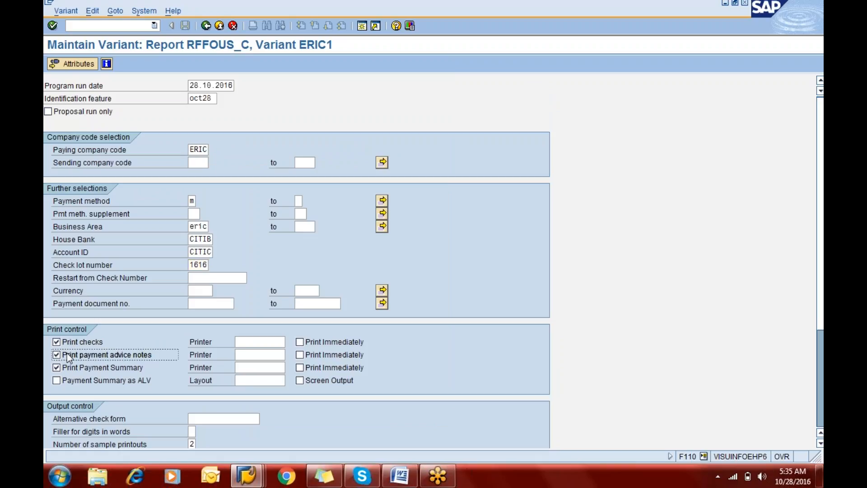
click(304, 340)
click(302, 354)
click(311, 366)
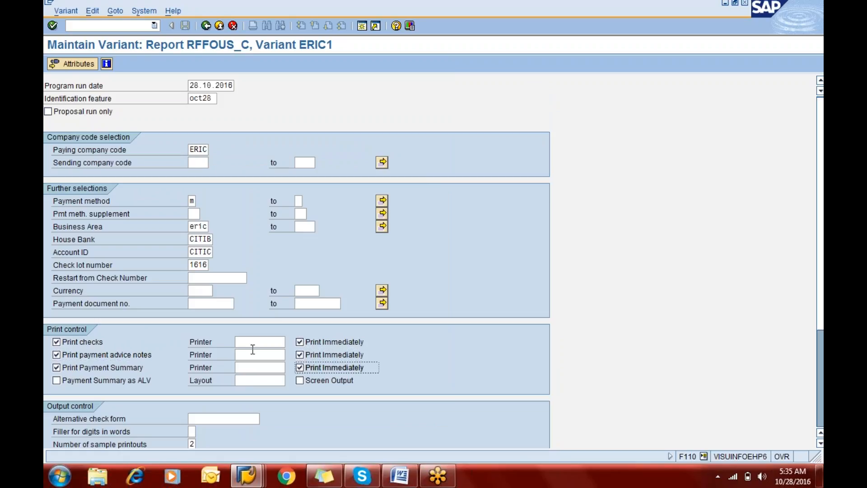
Step: Assign printer LP01 to the checks, the payment advice notes and the payment summary
click(248, 346)
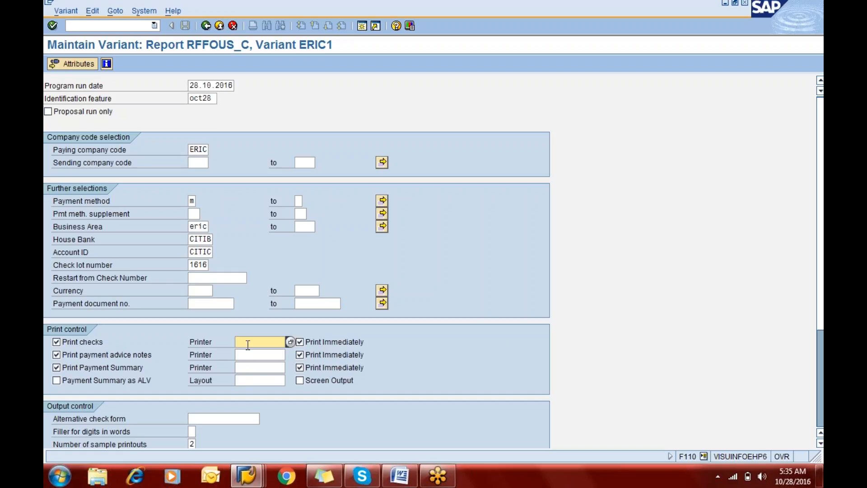
text(lp)
key(Down)
key(Tab)
key(Tab)
key(Tab)
key(Tab)
key(shift+Tab)
text(l)
key(Down)
key(Tab)
key(Tab)
key(Tab)
text(l)
key(Down)
key(Tab)
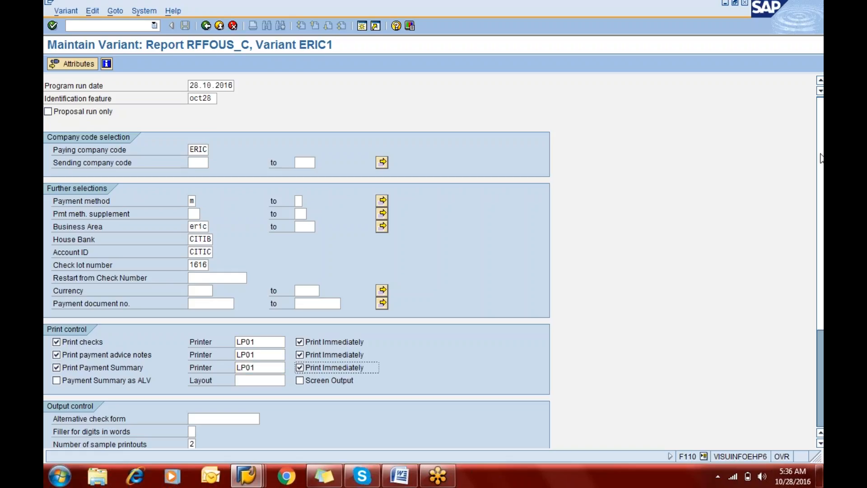
Step: Enable Do not Void any Checks and set the number of sample printouts to 0
scroll(821, 158, down, 4)
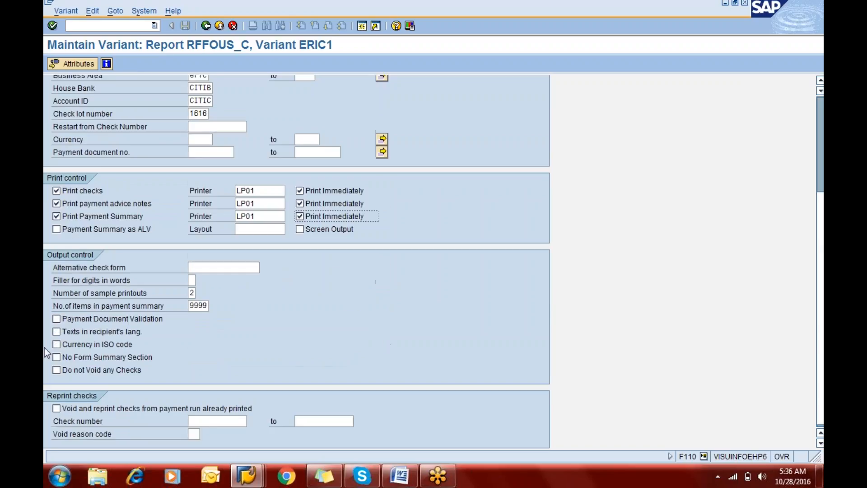
click(56, 371)
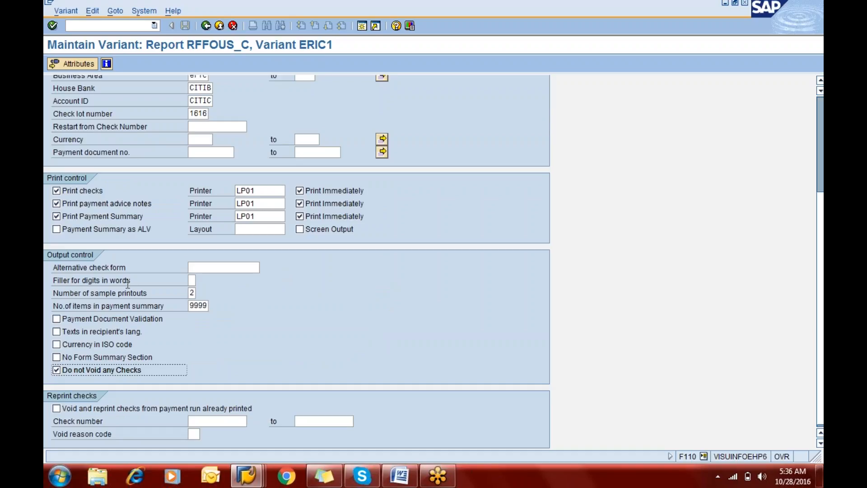
click(190, 293)
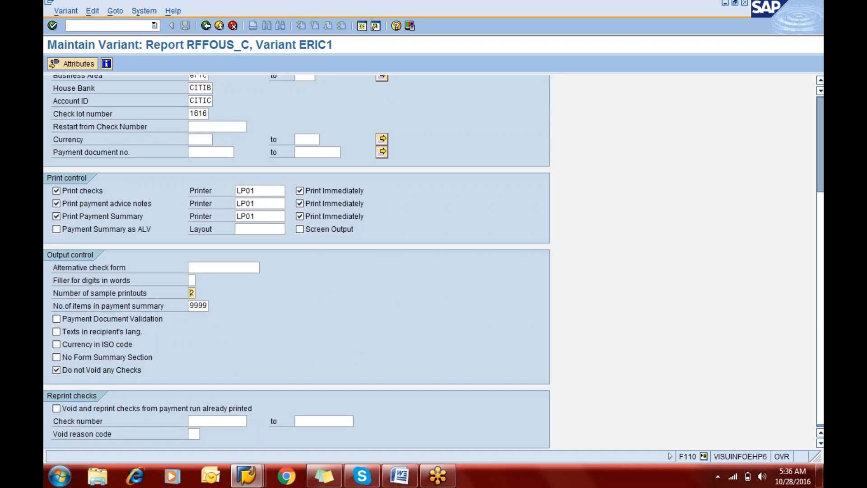
text(0)
Step: Give the variant the description oct28 in its attributes and save it
click(62, 63)
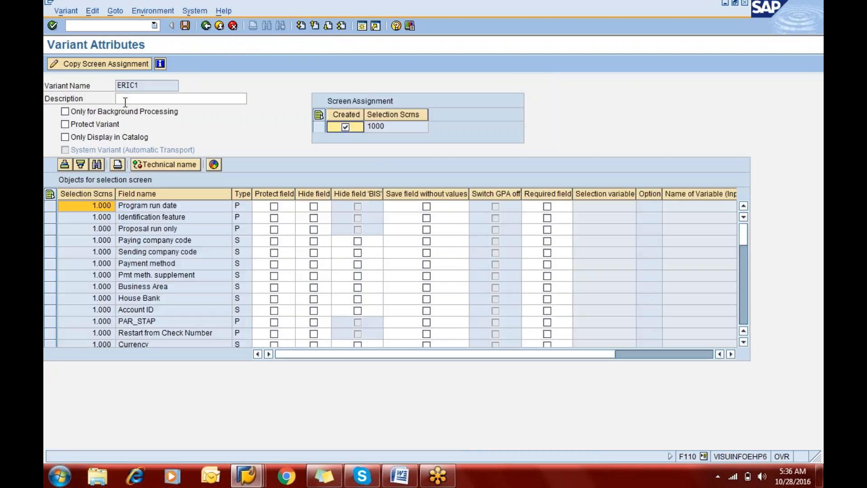
text(objct)
key(BackSpace)
key(BackSpace)
key(BackSpace)
key(BackSpace)
text(ct28)
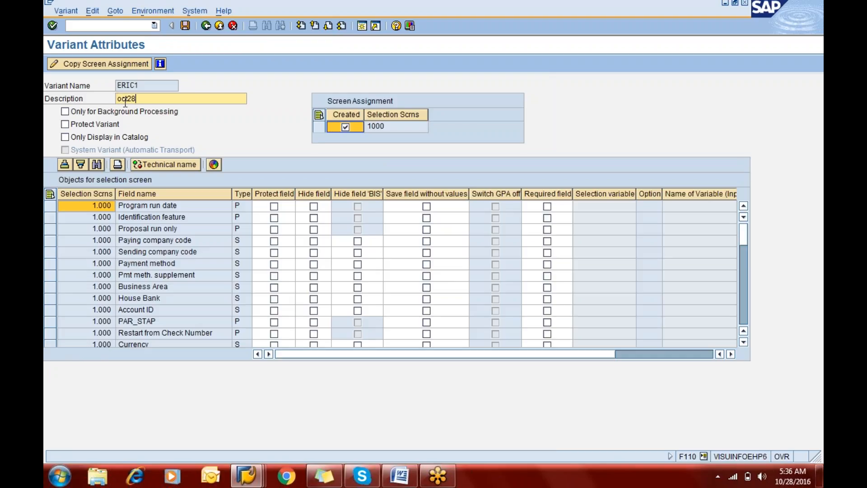
click(185, 26)
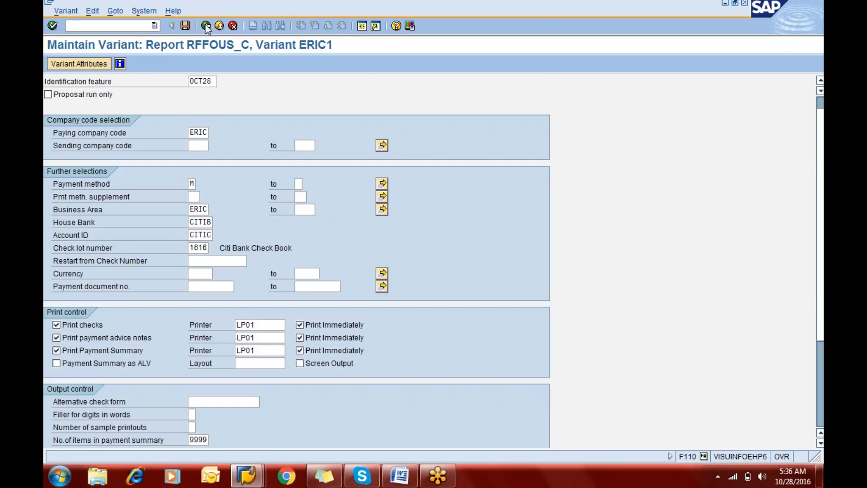
Step: Leave variant maintenance and return to the payment run's status, saving the printout settings with variant ERIC1
click(206, 25)
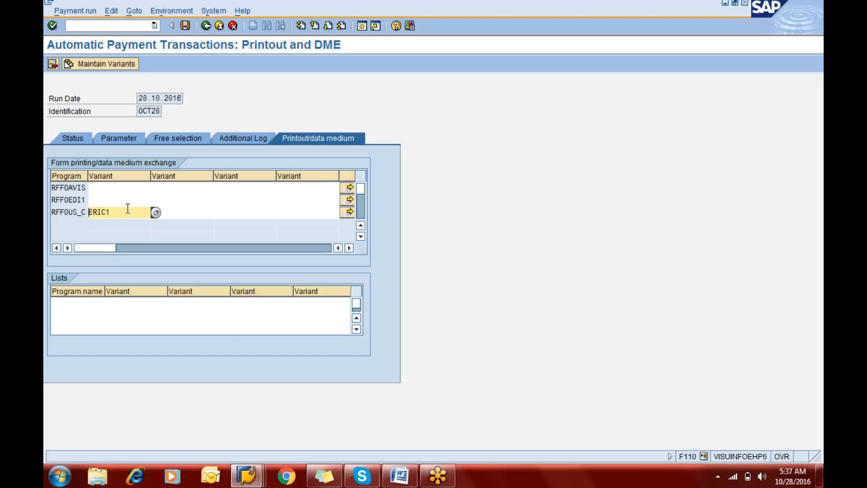
click(207, 26)
click(192, 206)
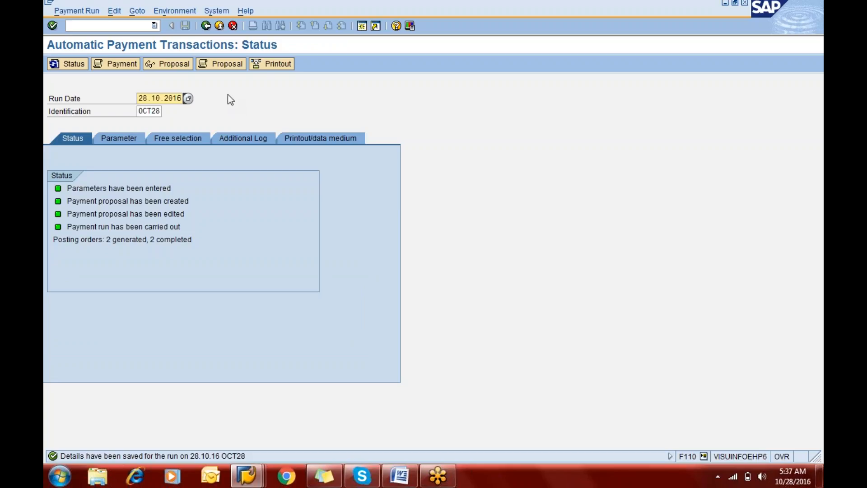
click(267, 66)
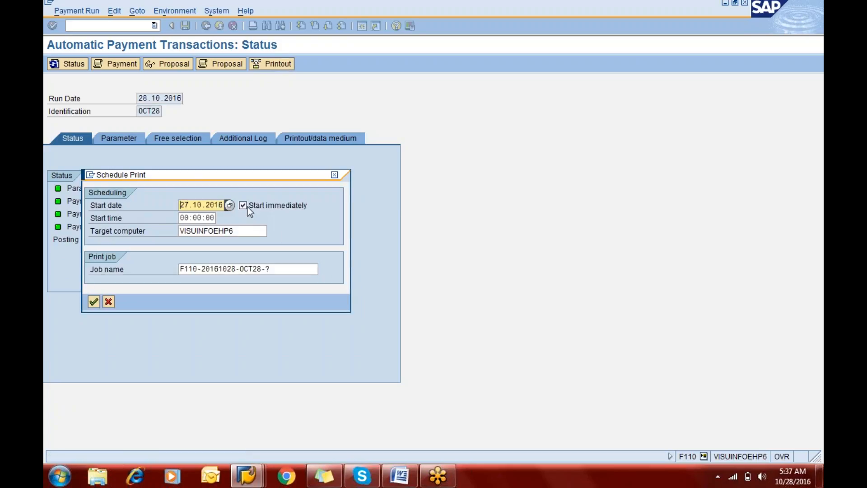
click(275, 269)
key(BackSpace)
key(BackSpace)
key(Return)
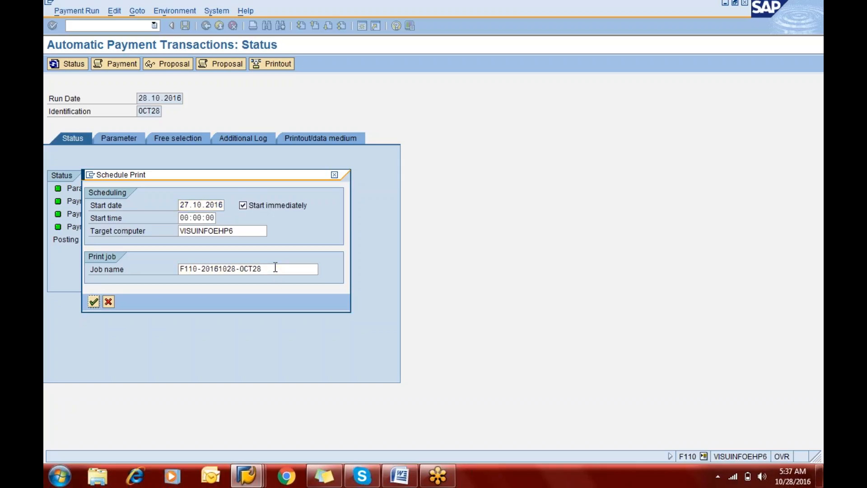
key(Return)
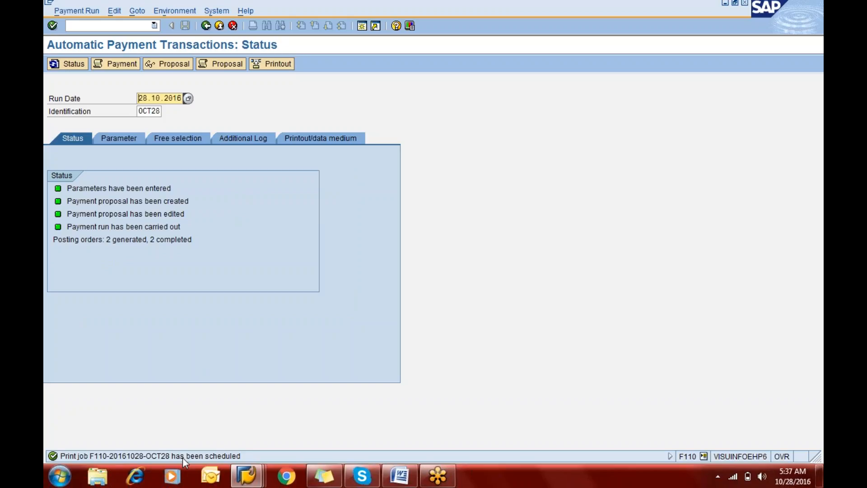
Step: Open Output Control and list the spool requests created on 28.10.2016
click(221, 11)
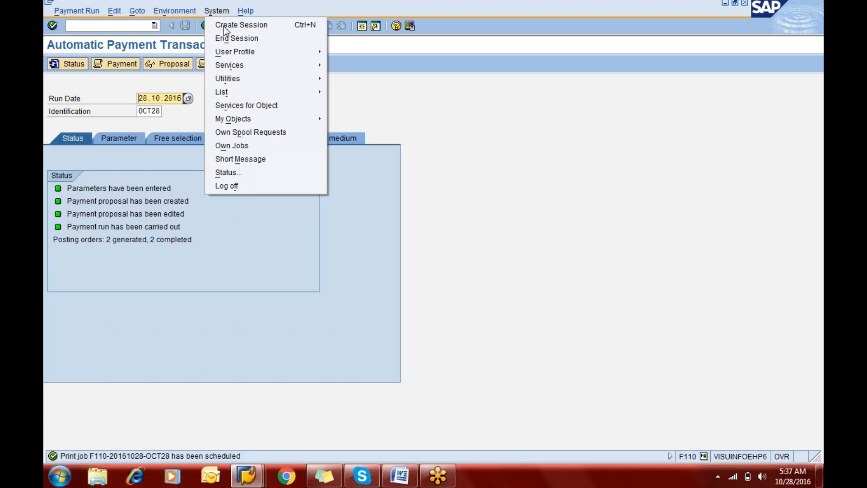
mouse_move(289, 66)
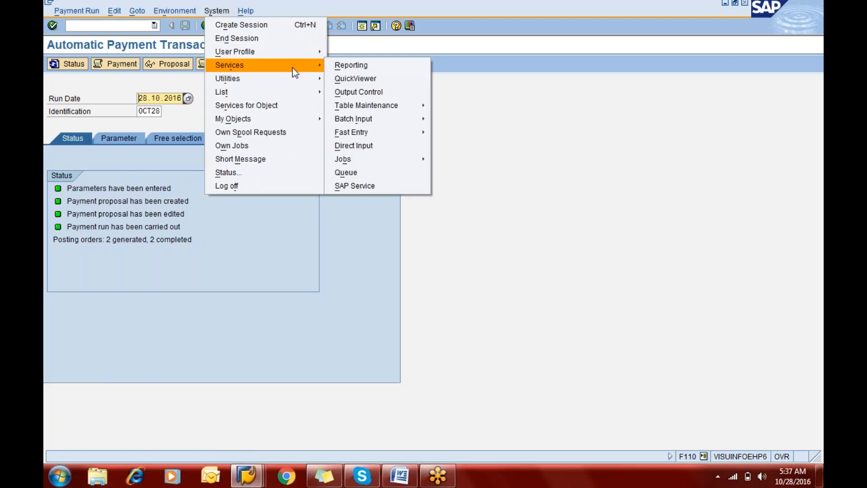
click(332, 91)
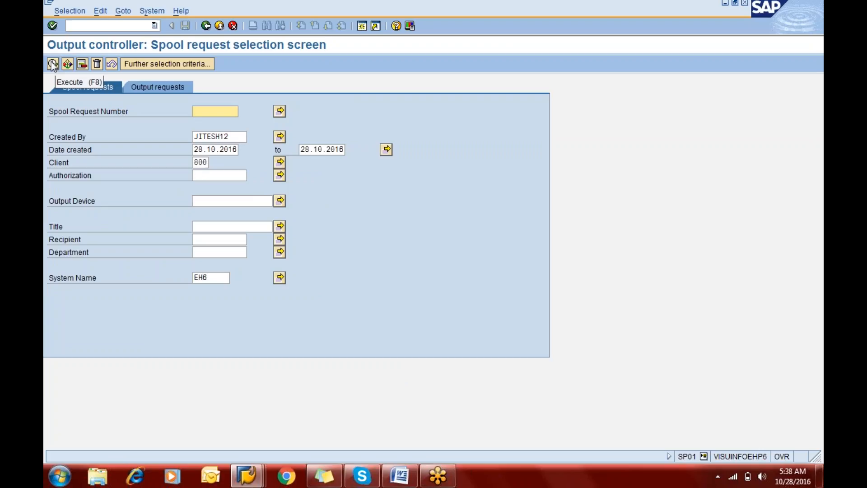
click(53, 64)
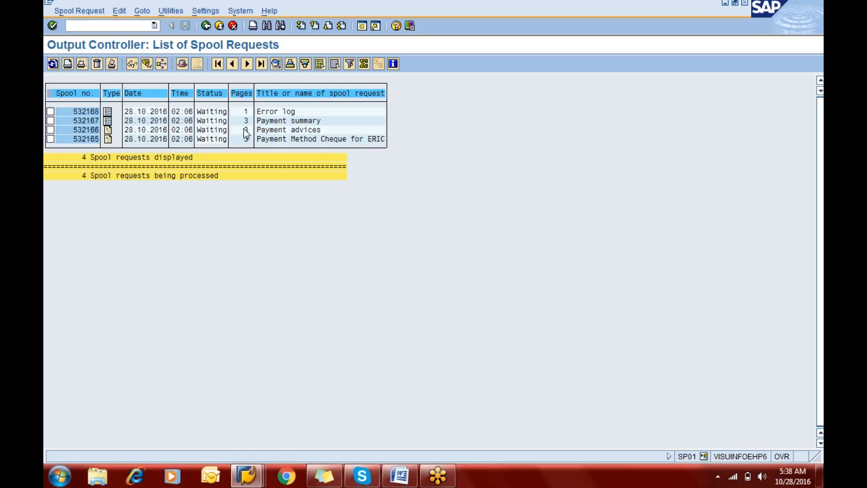
Step: Display the Payment Method Cheque for ERIC spool request and examine the check on its first page
click(50, 139)
click(132, 65)
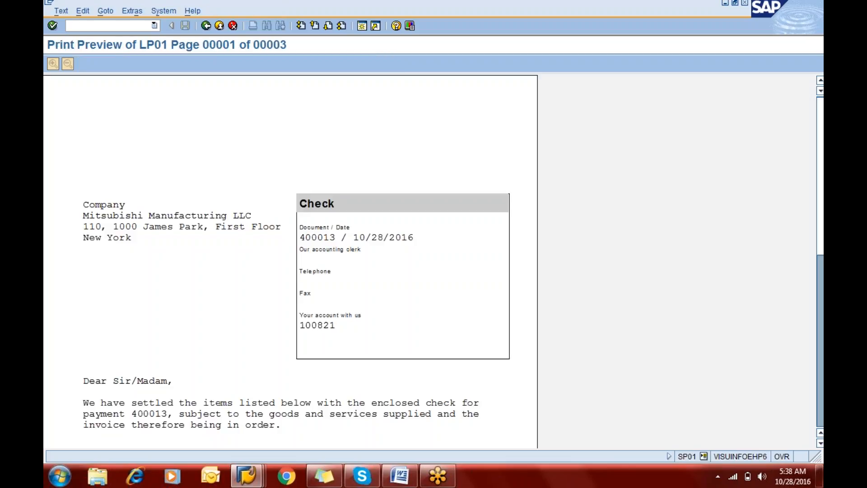
scroll(289, 262, down, 1)
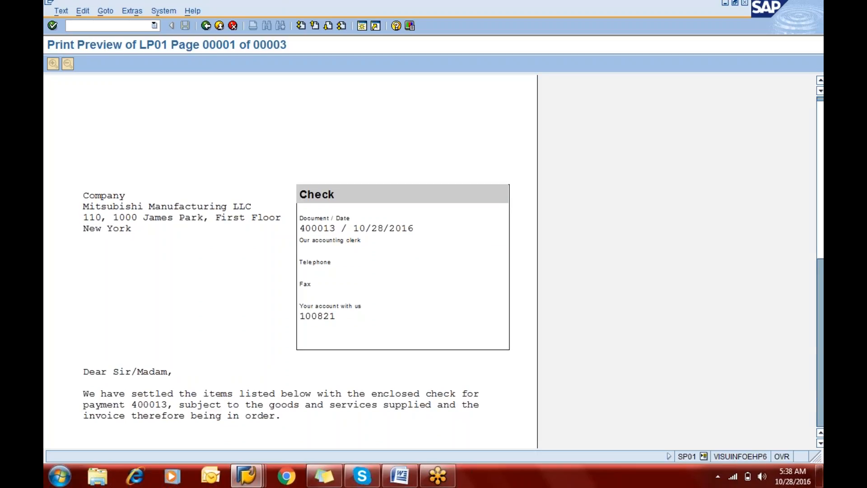
scroll(289, 262, down, 2)
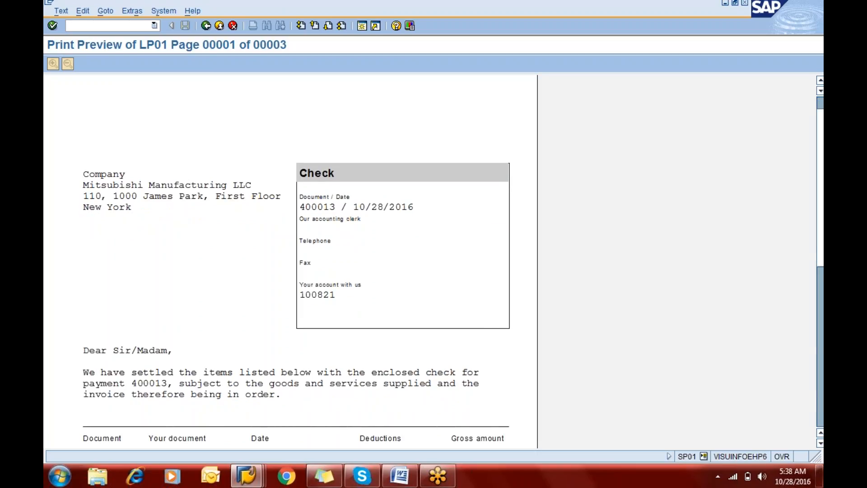
scroll(289, 262, down, 5)
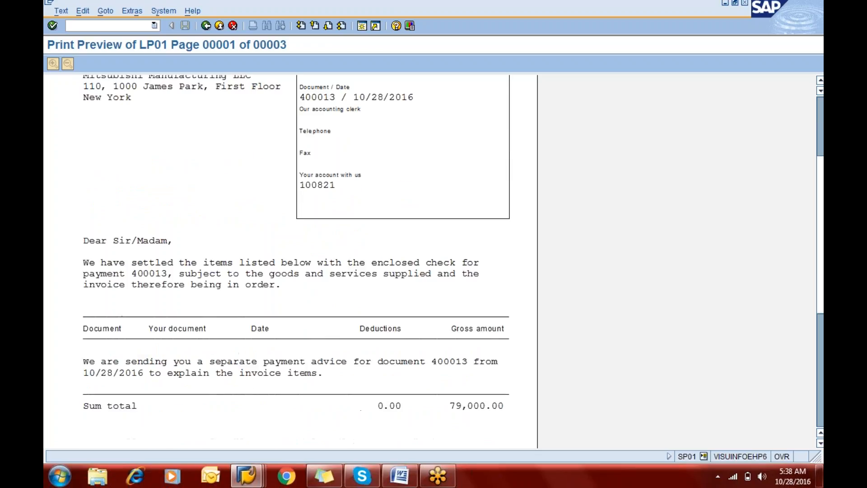
scroll(110, 323, down, 7)
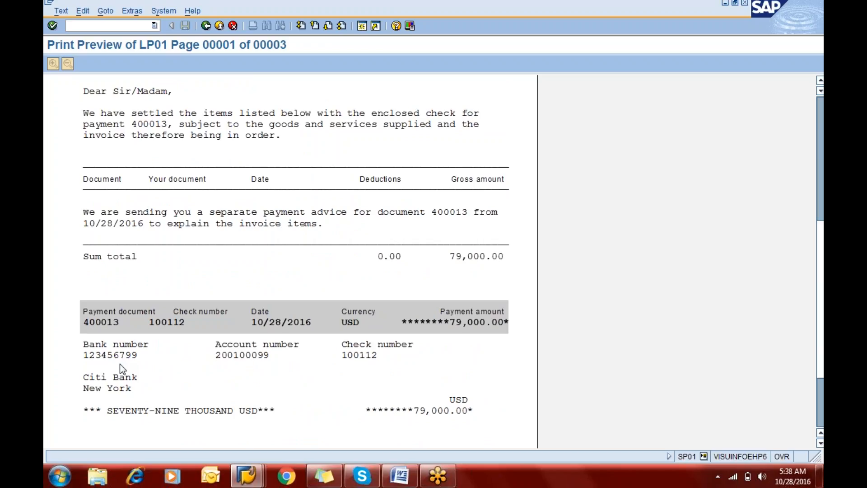
scroll(120, 364, down, 3)
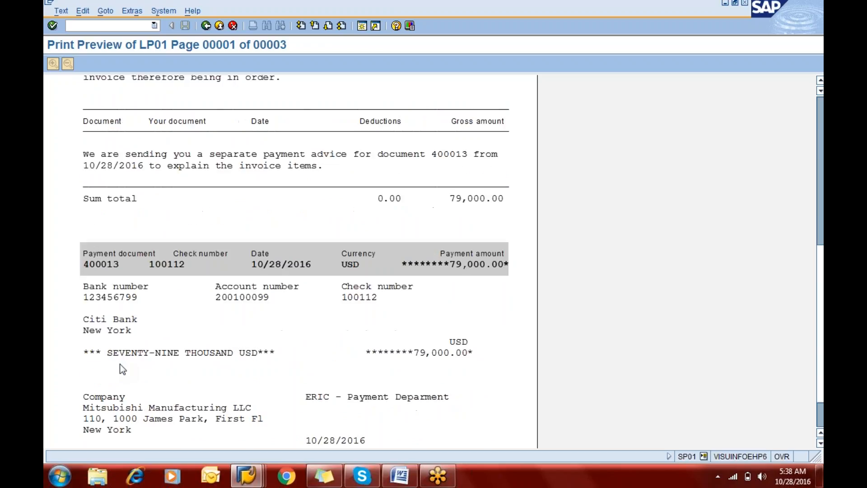
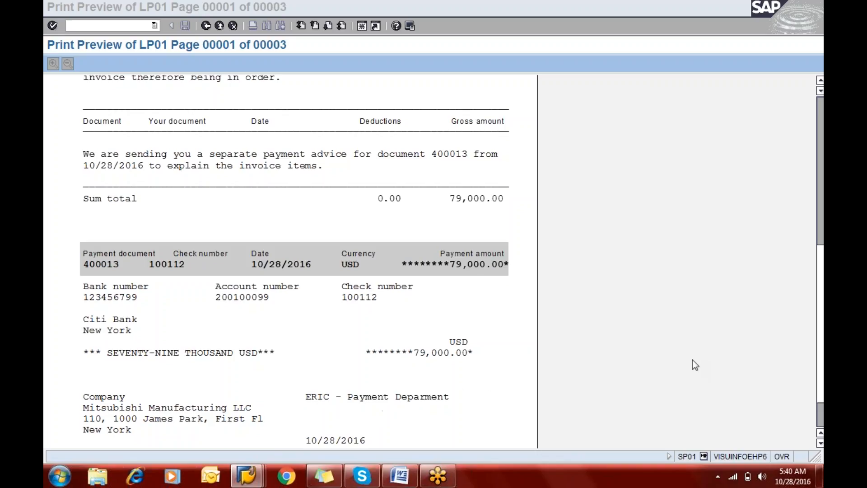
Step: Review the rest of the first check and the check on the second page, and return to the spool request list
click(821, 323)
drag(822, 322, 820, 189)
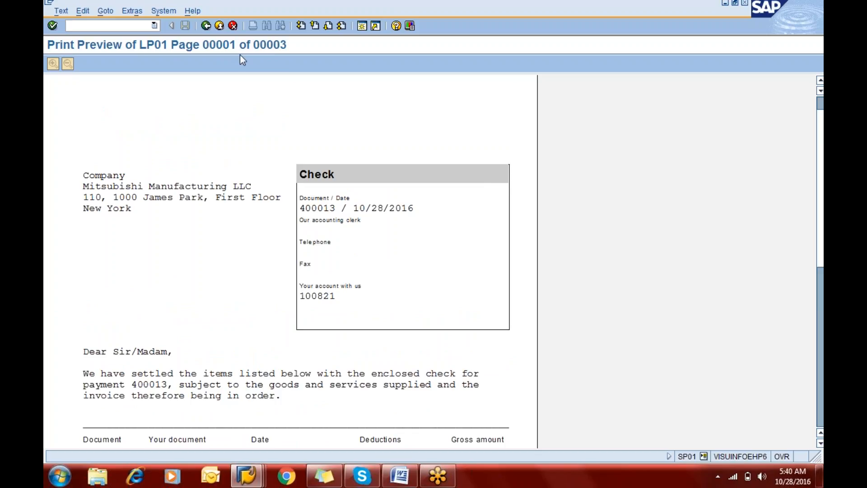
click(325, 27)
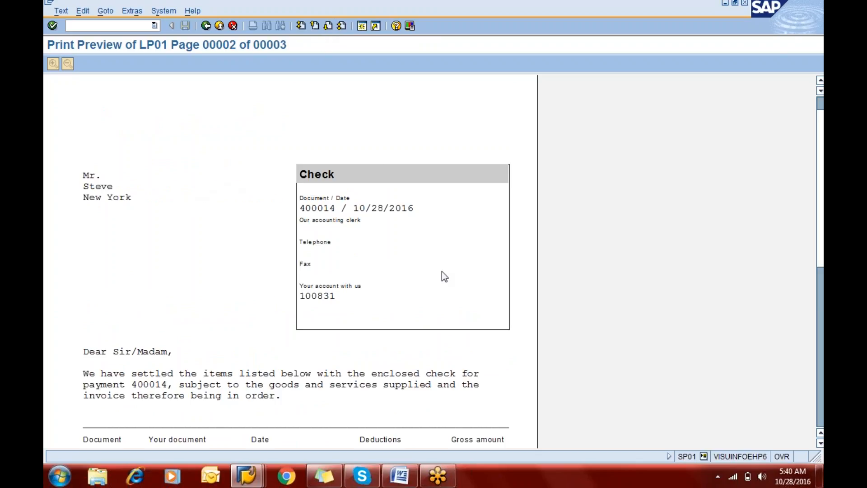
drag(821, 214, 821, 317)
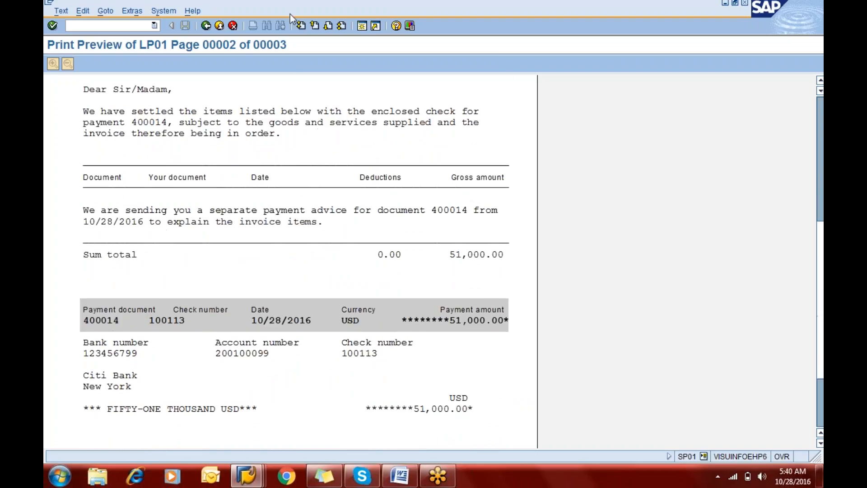
click(211, 25)
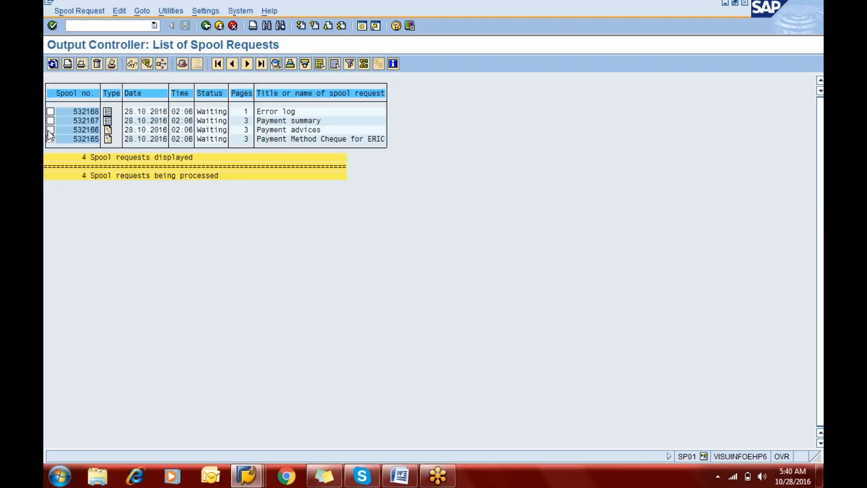
Step: Display the Payment advices spool request, examine its first two pages and return to the spool request list
click(131, 64)
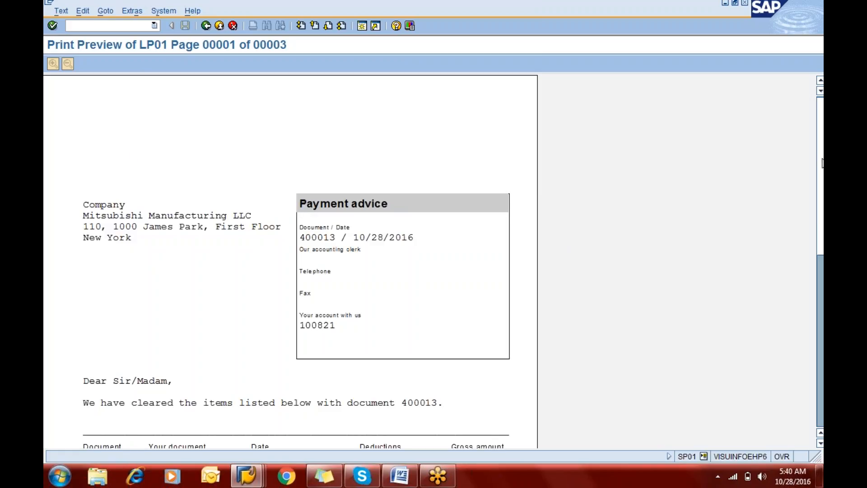
scroll(822, 162, down, 3)
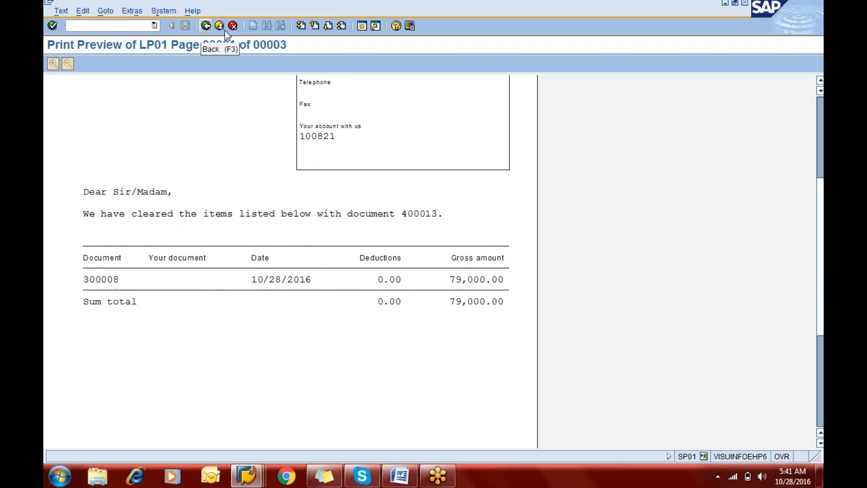
click(328, 26)
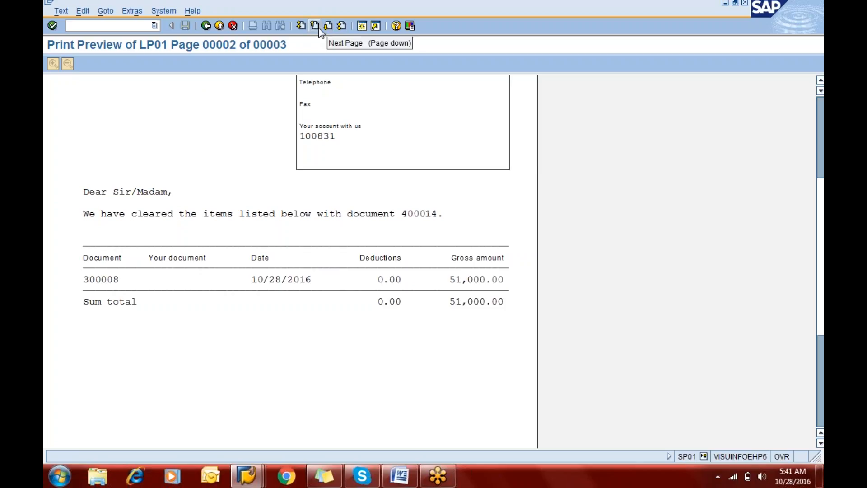
click(207, 25)
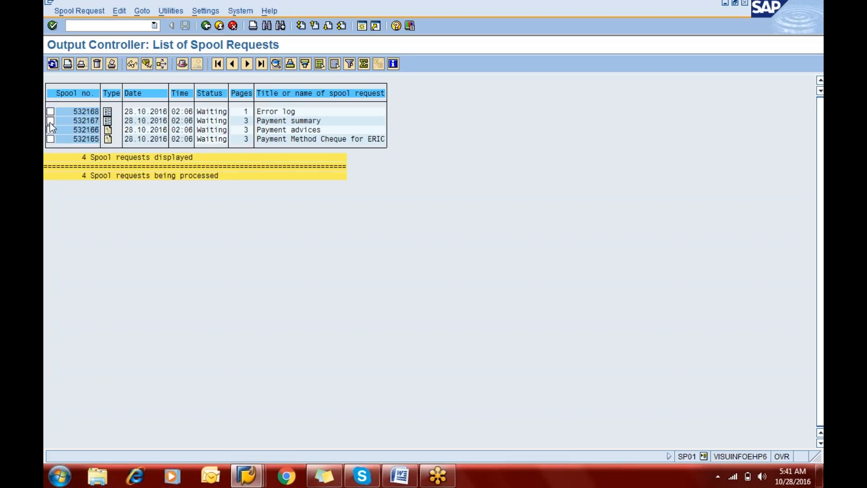
Step: Display the Payment summary spool request, review its totals and return to the spool request list
click(132, 64)
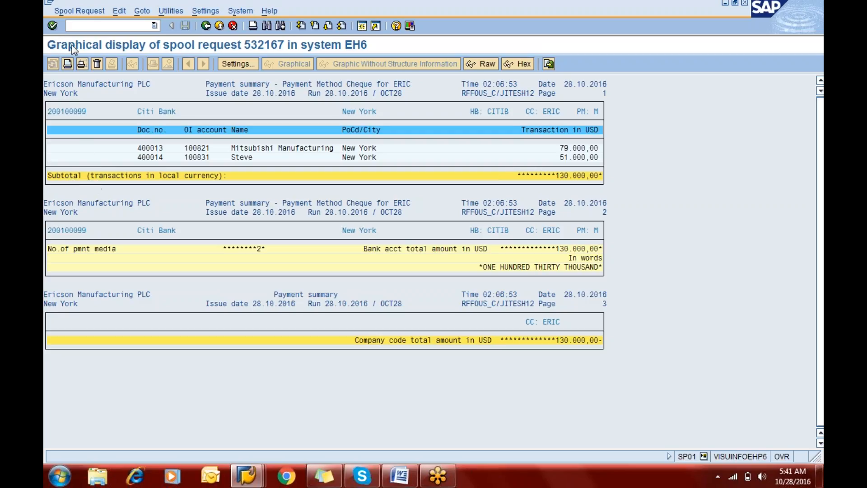
click(205, 26)
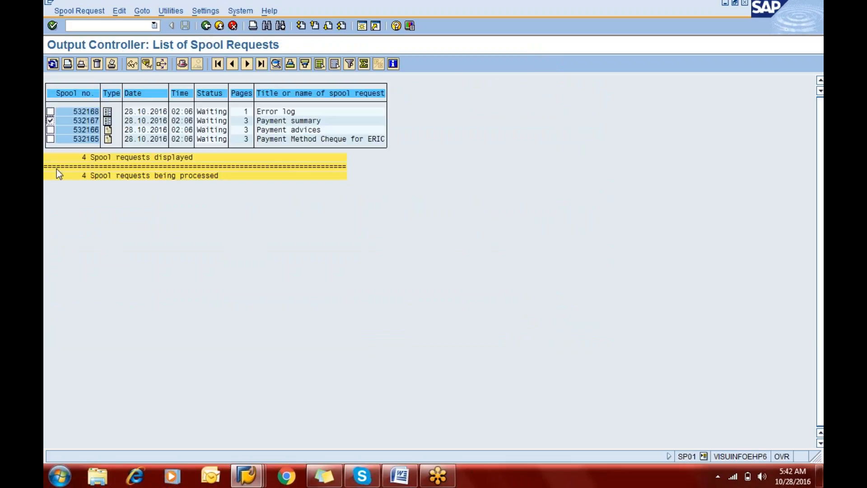
Step: Run the Check Register (FCHN) for paying company code ERIC
key(F3)
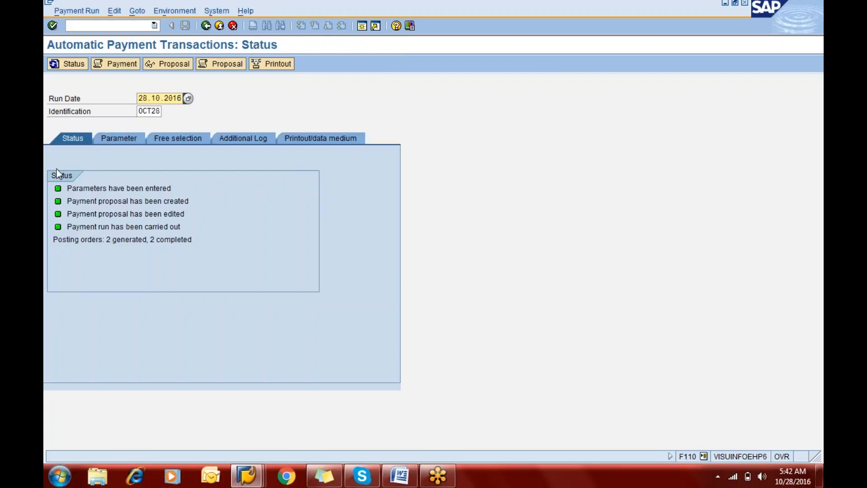
key(alt+Tab)
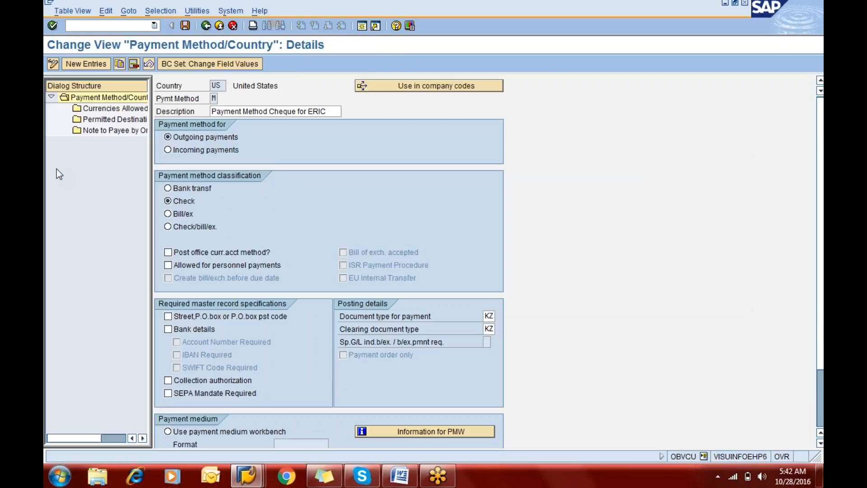
key(alt+Tab)
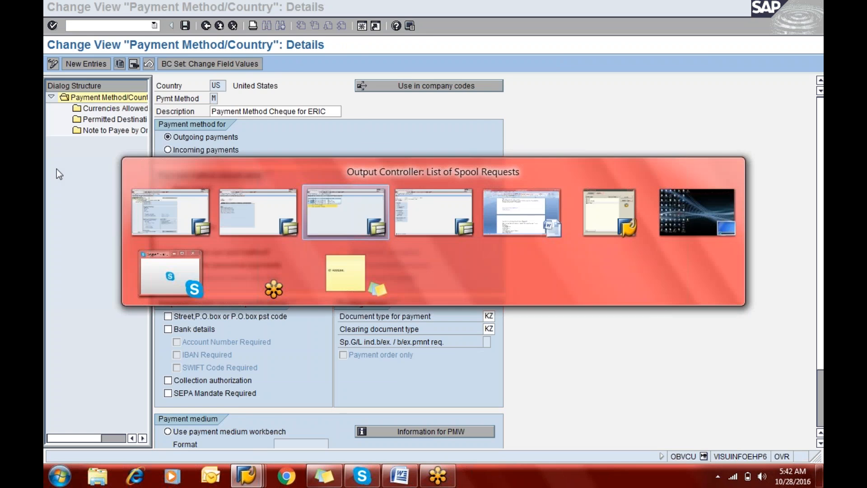
scroll(56, 169, down, 8)
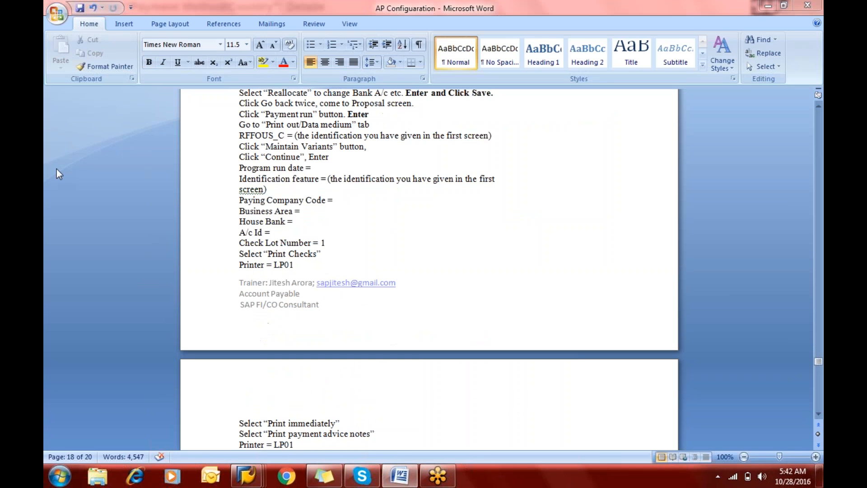
key(alt+Tab)
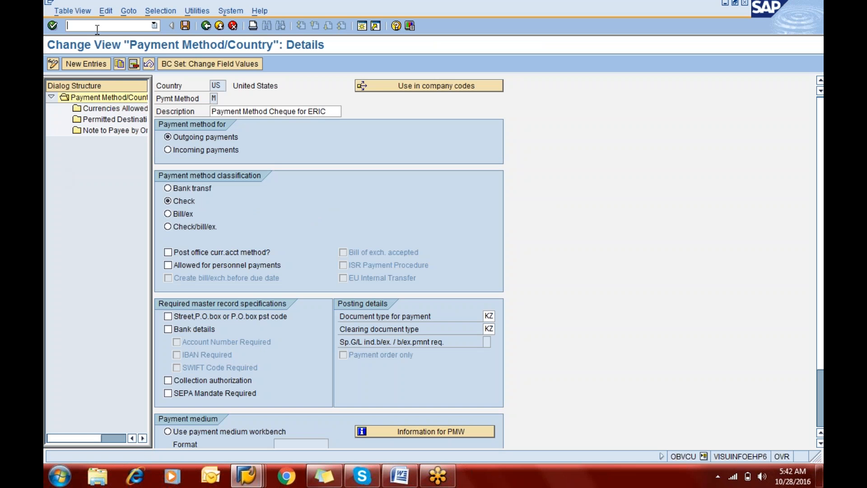
text(/nfbzp)
key(Return)
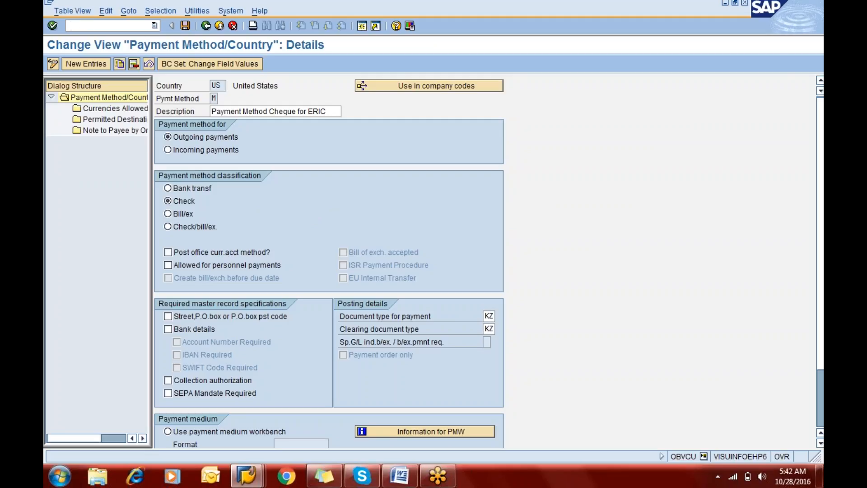
text(eric)
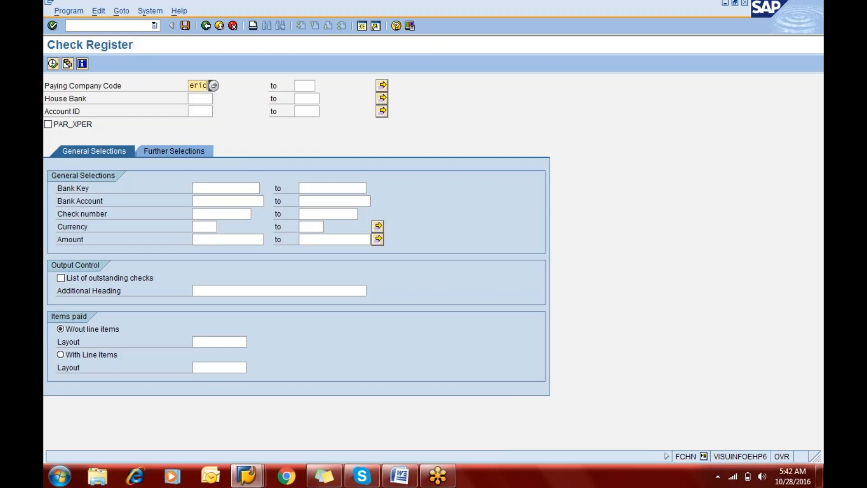
click(52, 64)
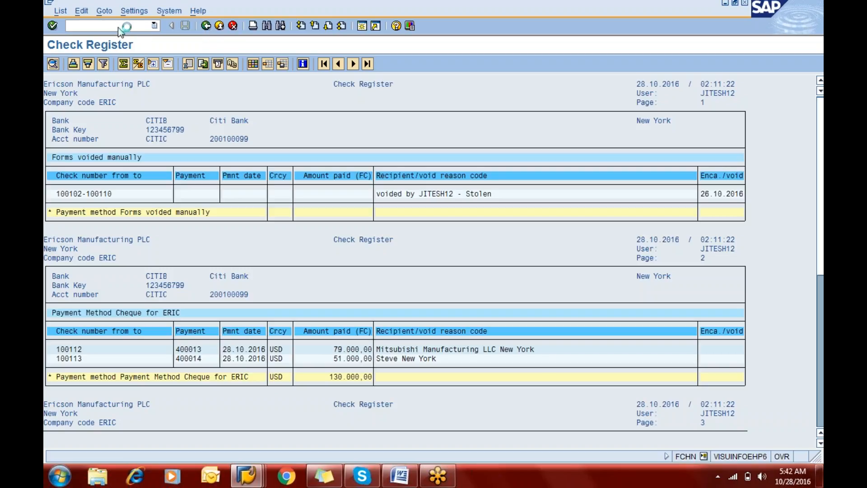
Step: Leave the check register and open the Vendor Line Item Display (FBL1N)
key(F3)
click(99, 26)
text(/nfs10n)
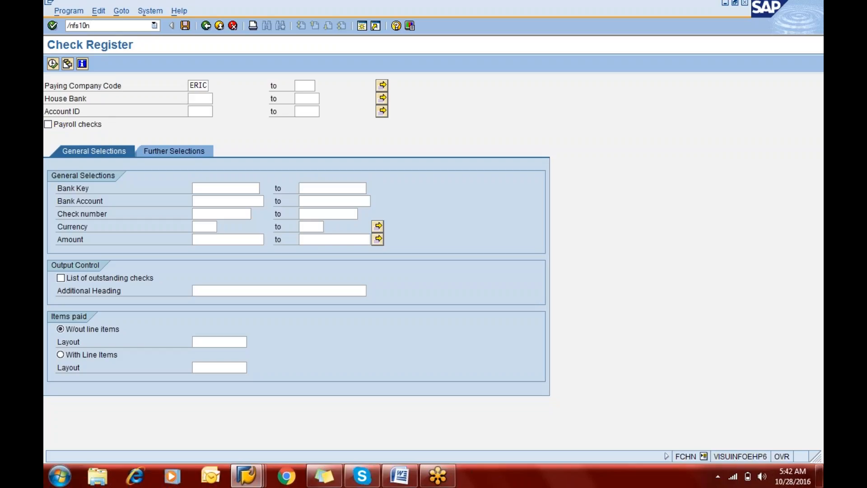
key(BackSpace)
key(BackSpace)
key(BackSpace)
text(bl1)
key(Return)
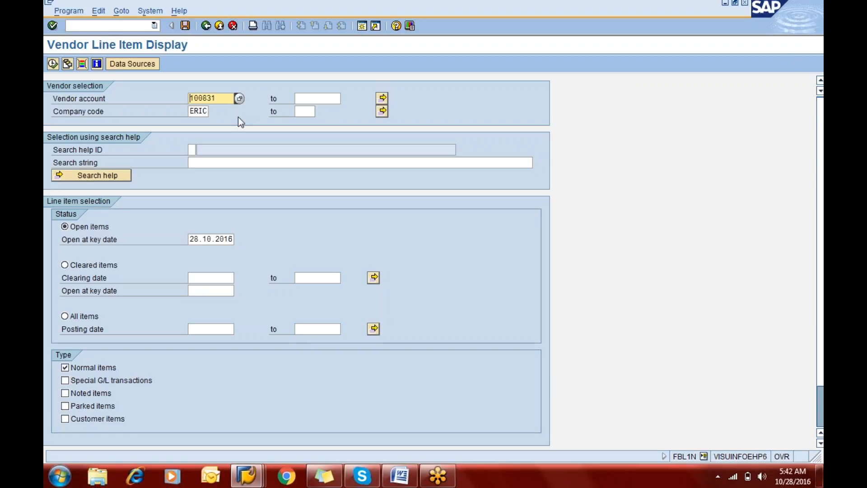
Step: List the open items of vendor accounts 1 to ALL in company code ERIC
key(Tab)
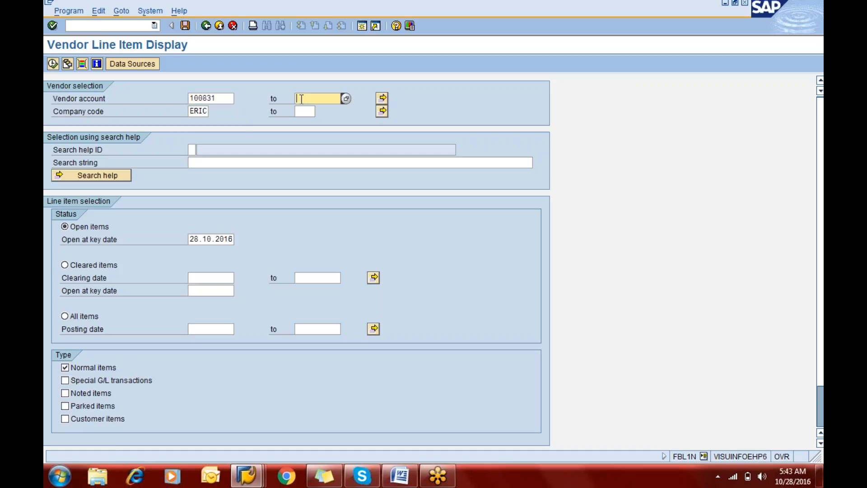
click(222, 102)
key(BackSpace)
key(BackSpace)
key(BackSpace)
key(BackSpace)
key(BackSpace)
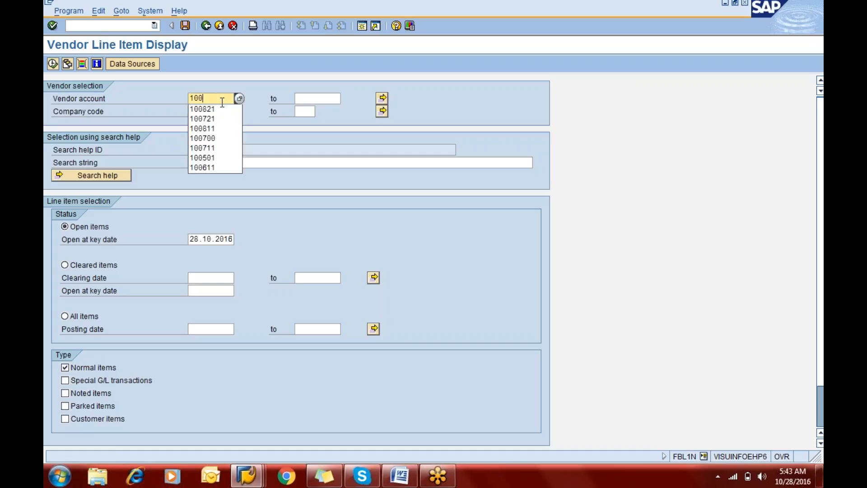
key(Tab)
text(all)
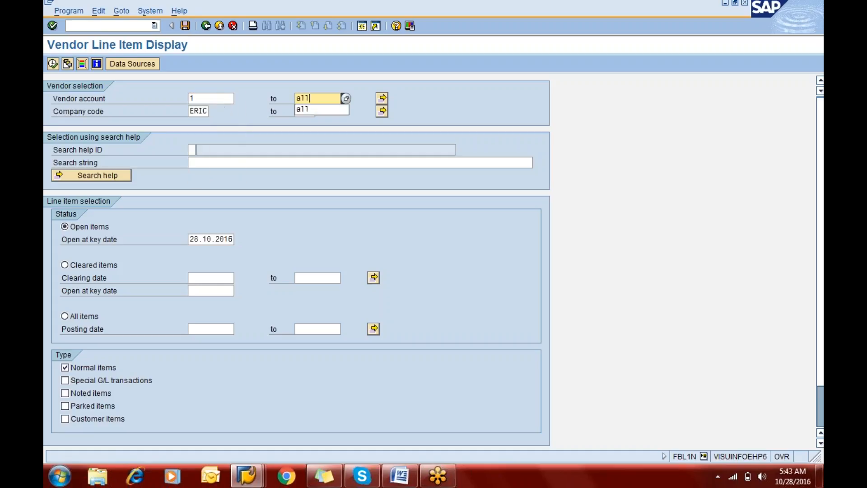
click(52, 64)
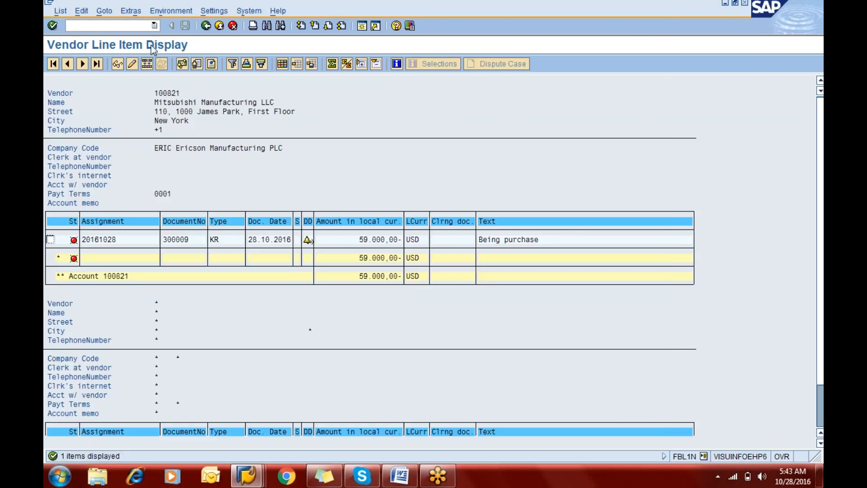
Step: List the cleared items for the same vendor range and sort them by document date in descending order
click(202, 26)
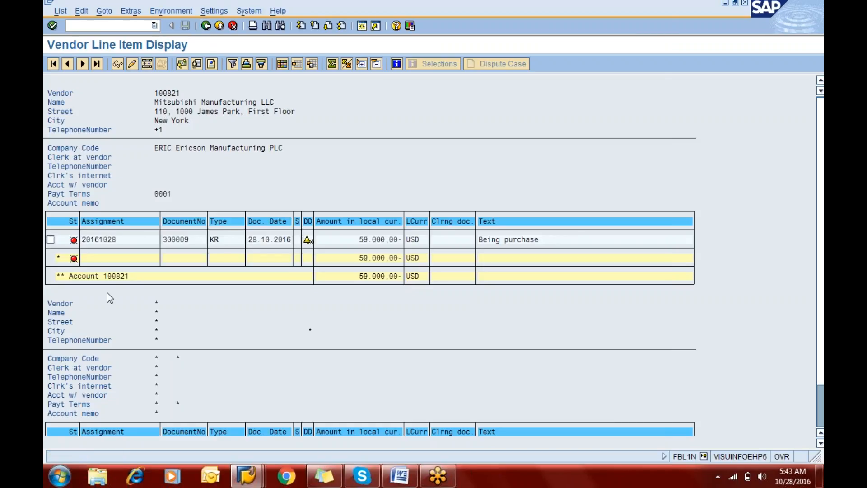
click(82, 267)
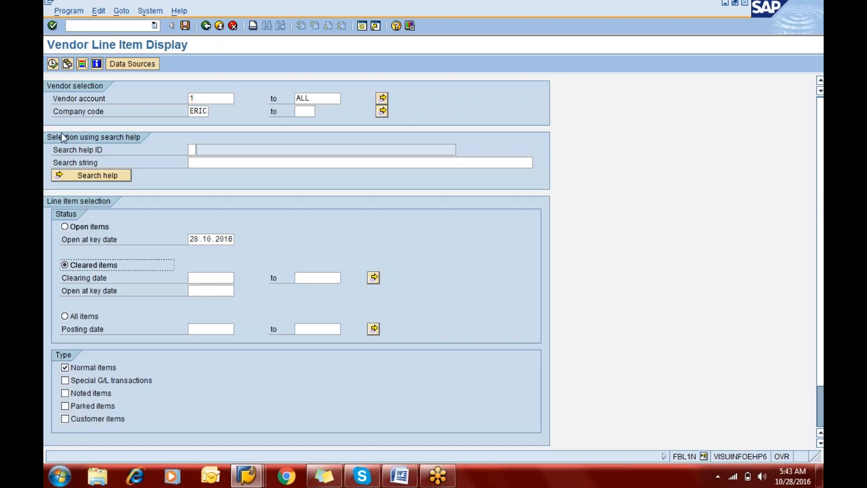
click(54, 64)
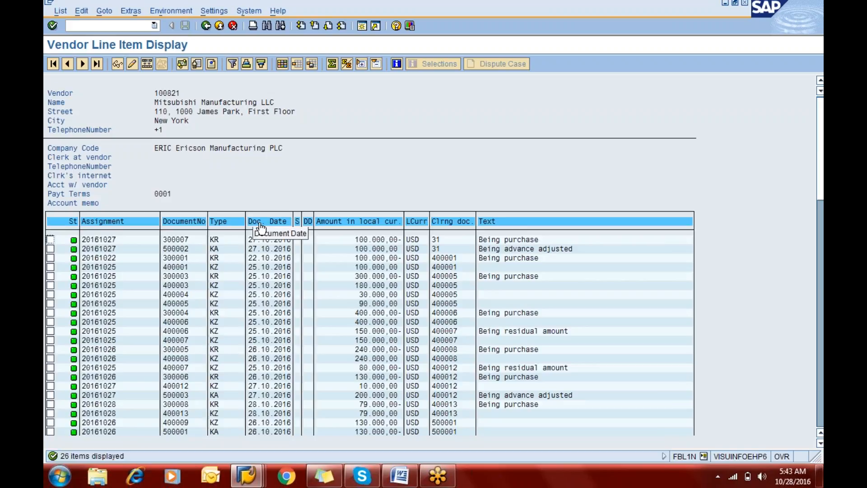
click(260, 224)
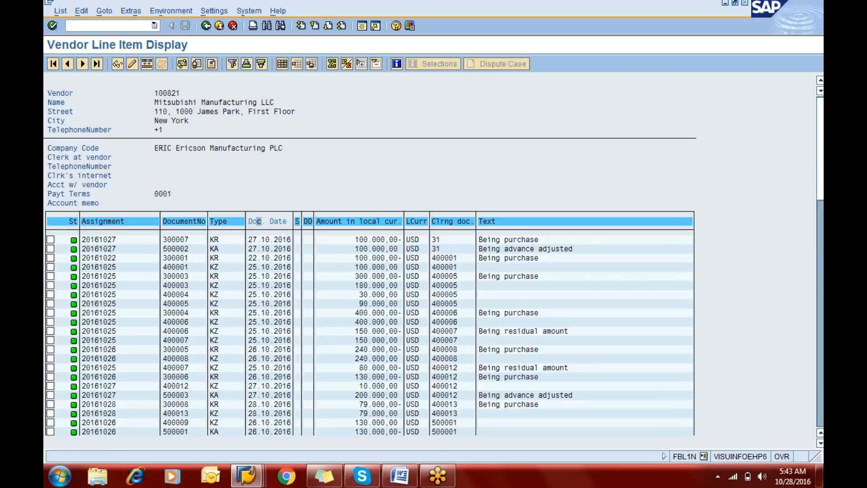
click(260, 64)
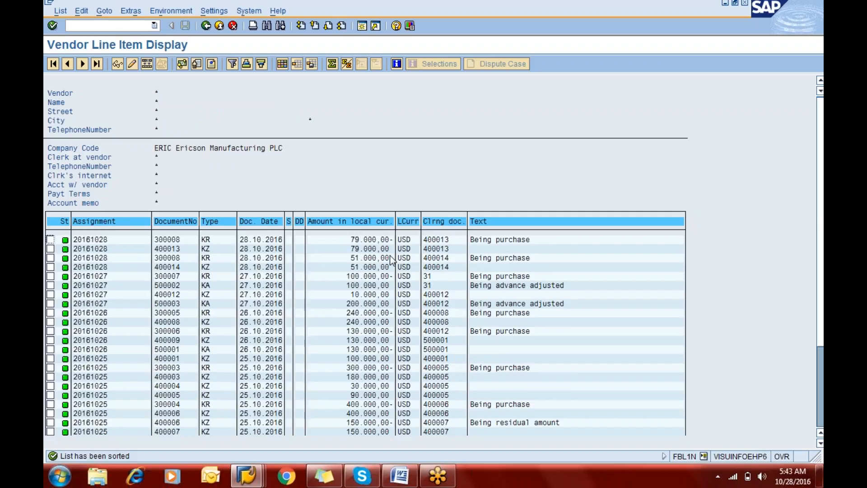
key(ctrl+F8)
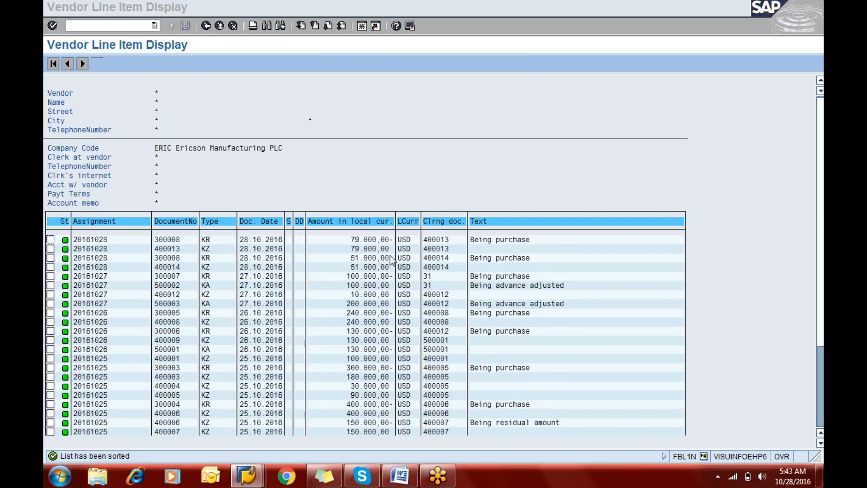
Step: Switch to the AP Configuration document in Word and read the Terms of Payment - Cash Discount steps on maintaining payment terms
key(alt+Tab)
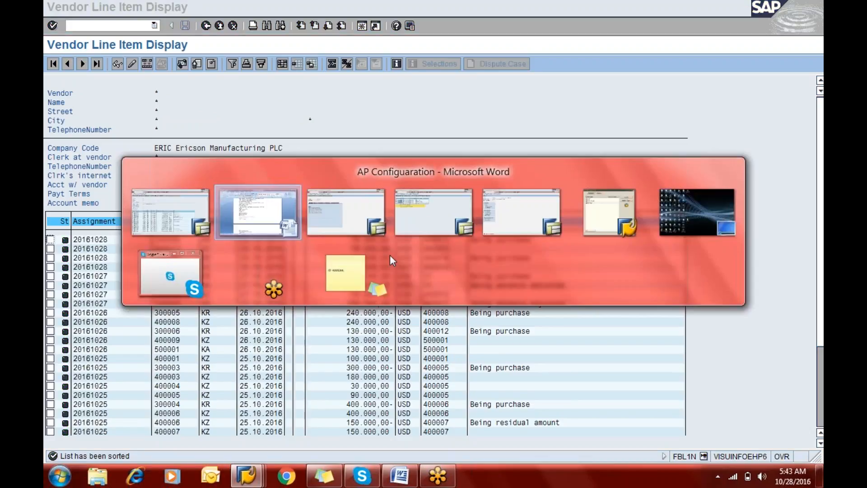
scroll(389, 254, down, 20)
scroll(429, 271, down, 8)
scroll(279, 445, down, 4)
scroll(279, 444, down, 1)
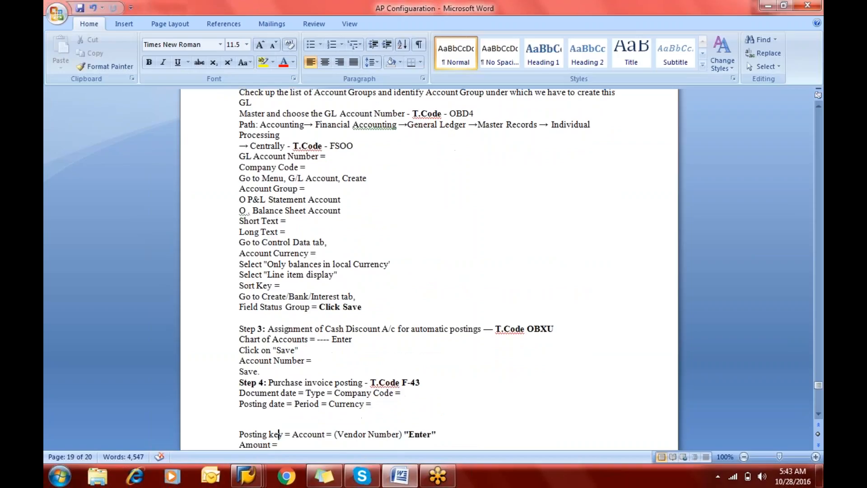
scroll(429, 271, up, 14)
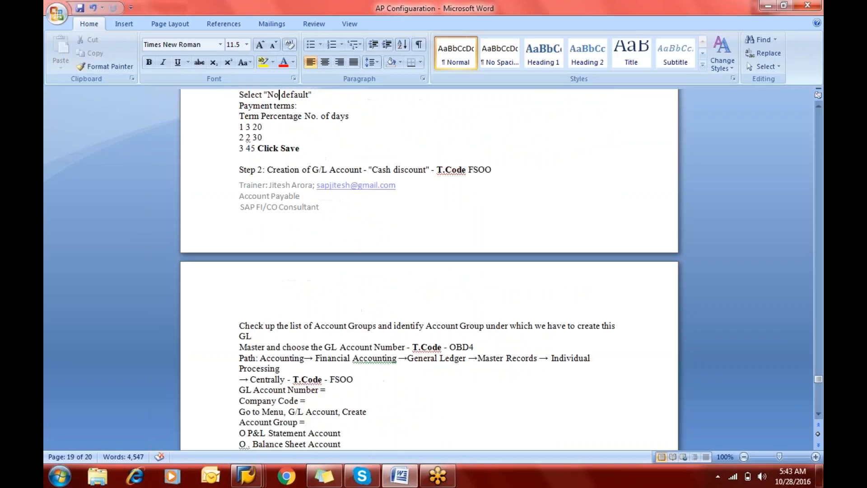
scroll(429, 271, up, 6)
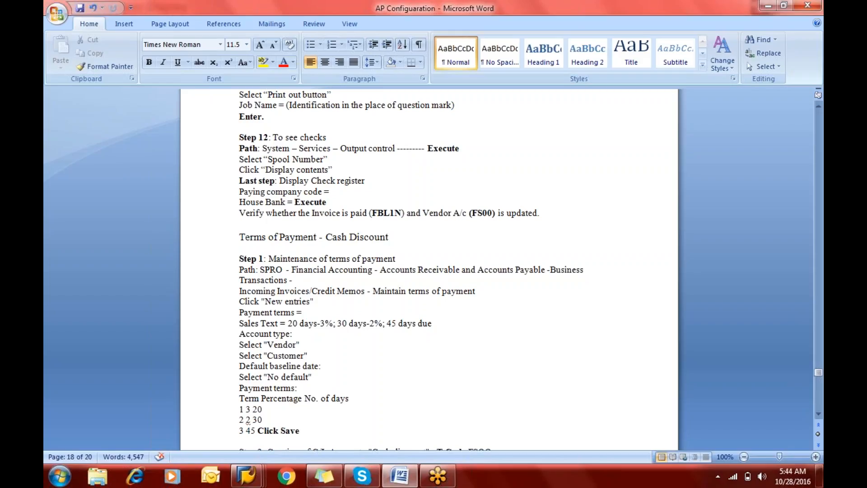
key(Down)
key(Down)
key(Down)
key(Down)
key(Down)
key(Down)
key(Down)
key(Down)
key(Down)
key(Down)
key(Down)
key(Down)
key(Down)
key(Down)
key(Down)
key(Down)
key(Down)
key(Down)
key(Down)
key(Down)
key(Down)
key(Up)
key(Up)
key(Up)
key(Up)
Step: Switch back to SAP and display the SAP Reference IMG through transaction SPRO
key(alt+Tab)
text(/nspro)
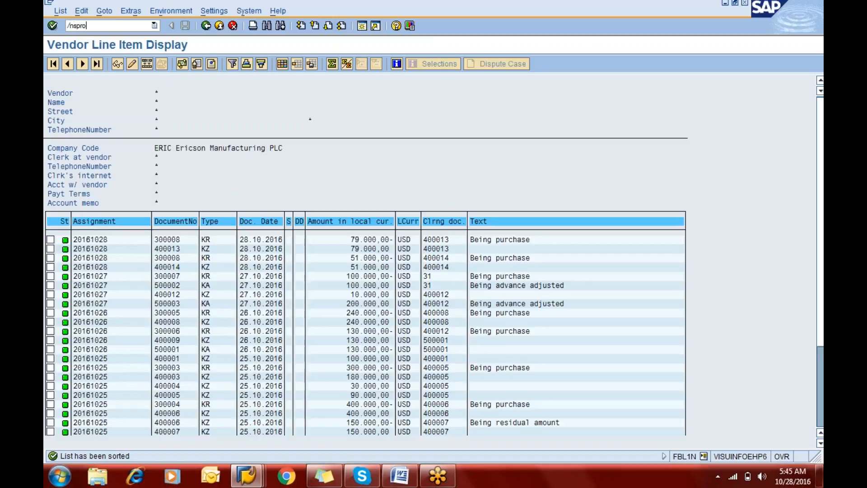
key(Return)
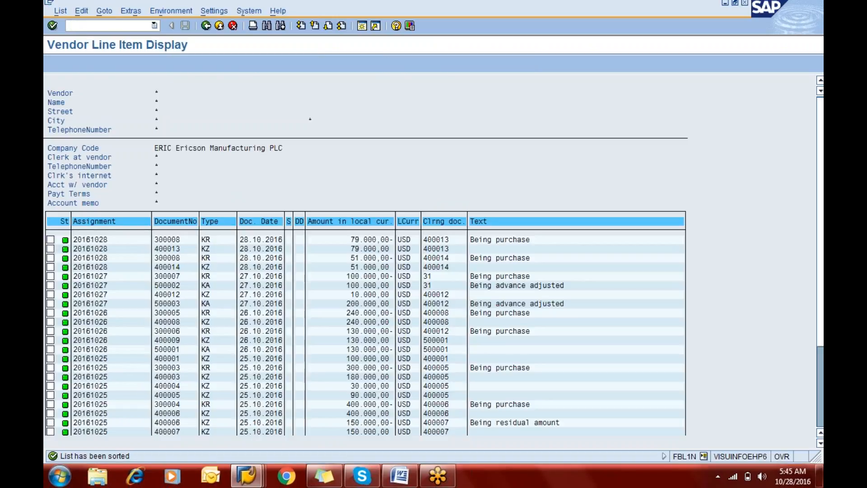
click(99, 66)
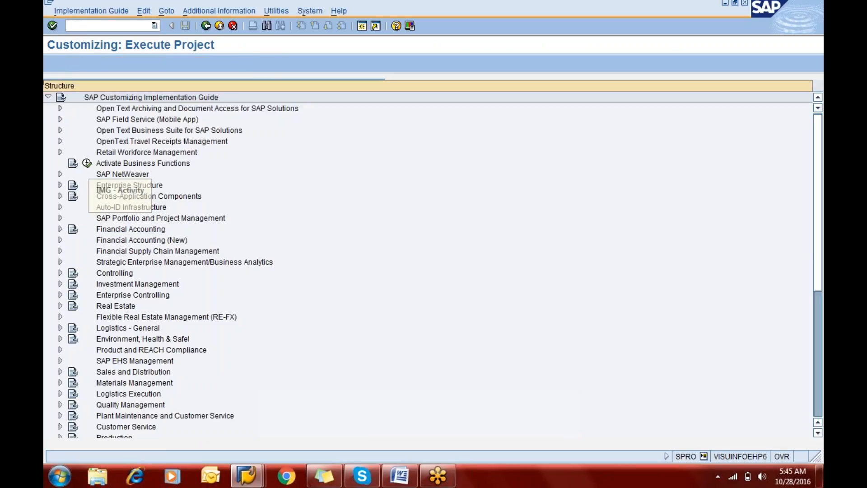
Step: Open Maintain Terms of Payment under Financial Accounting, Accounts Receivable and Accounts Payable, Business Transactions, Incoming Invoices/Credit Memos
click(60, 229)
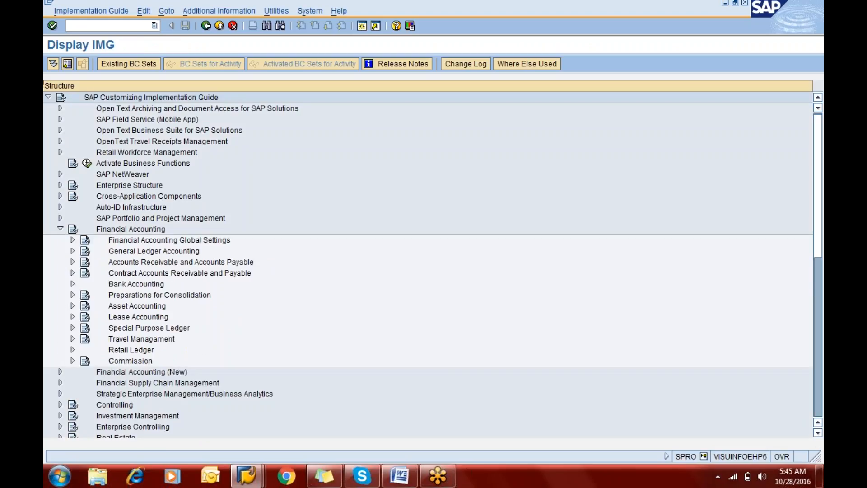
click(72, 261)
click(85, 295)
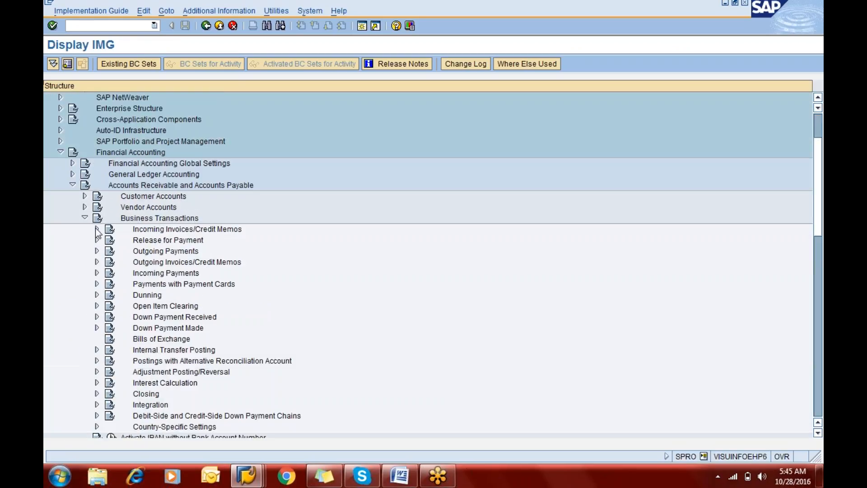
click(96, 229)
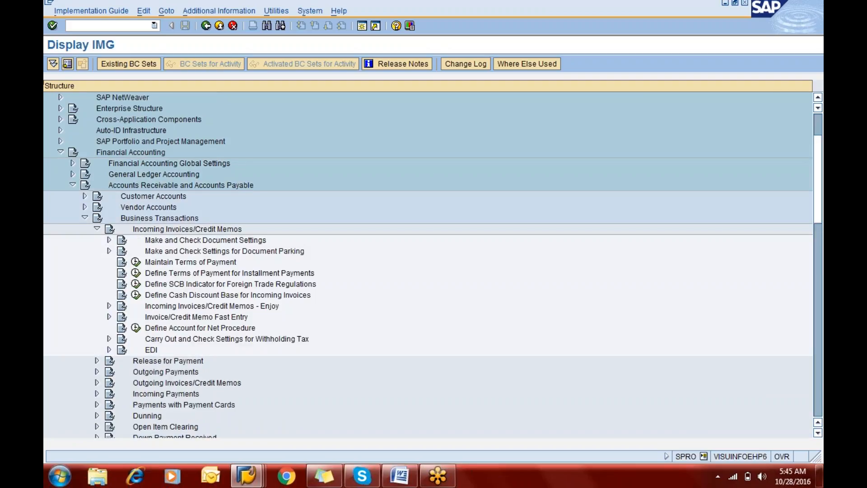
click(136, 262)
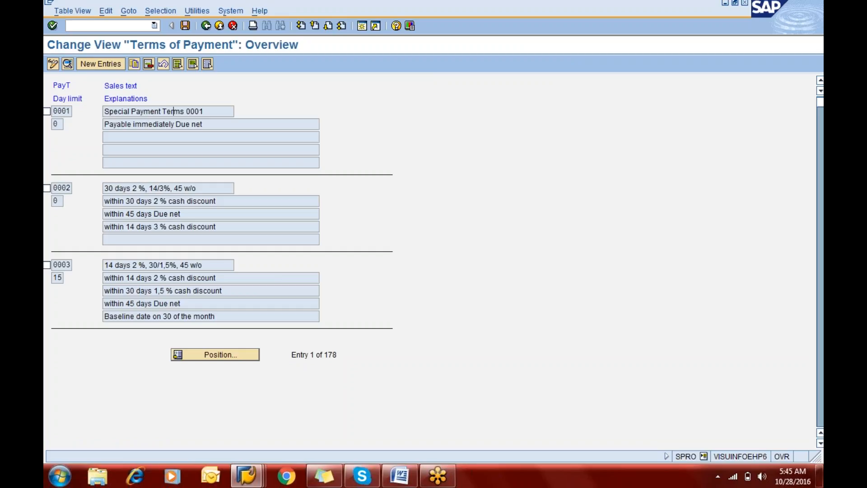
Step: Create a new payment terms entry ERIC with own explanation "Terms of Payment for ERIC" and Posting date as default baseline date
click(91, 64)
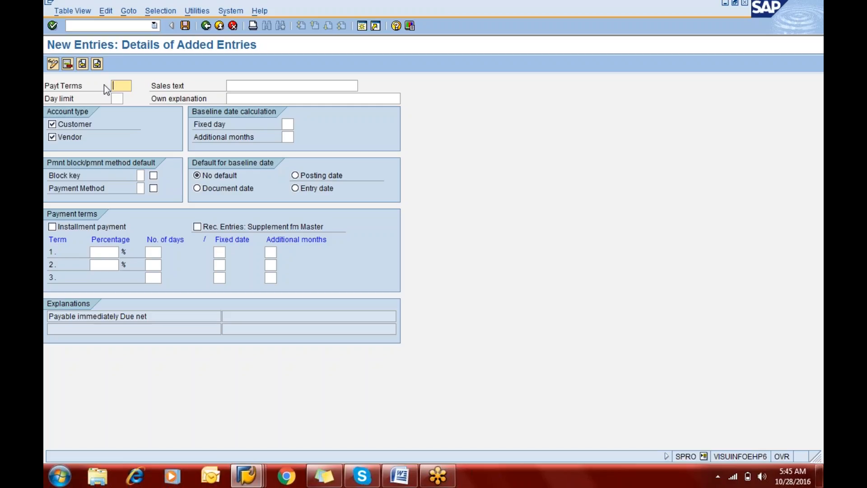
text(eric)
key(Tab)
key(Tab)
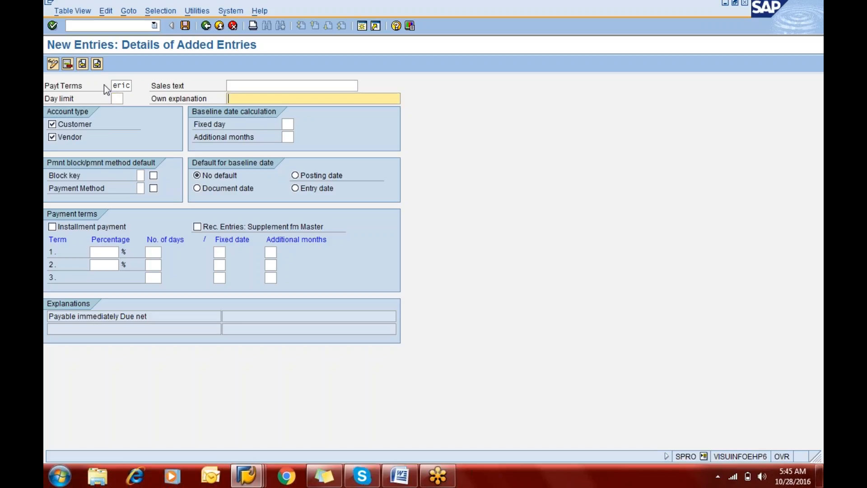
text(T)
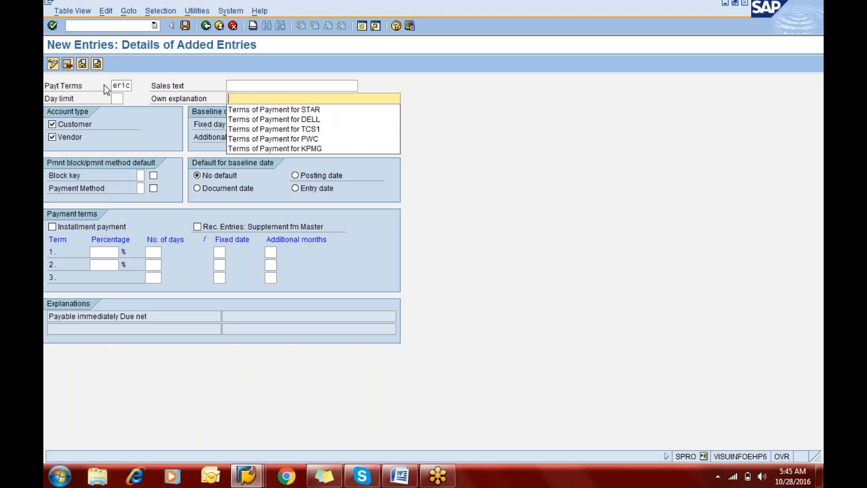
key(Down)
key(Return)
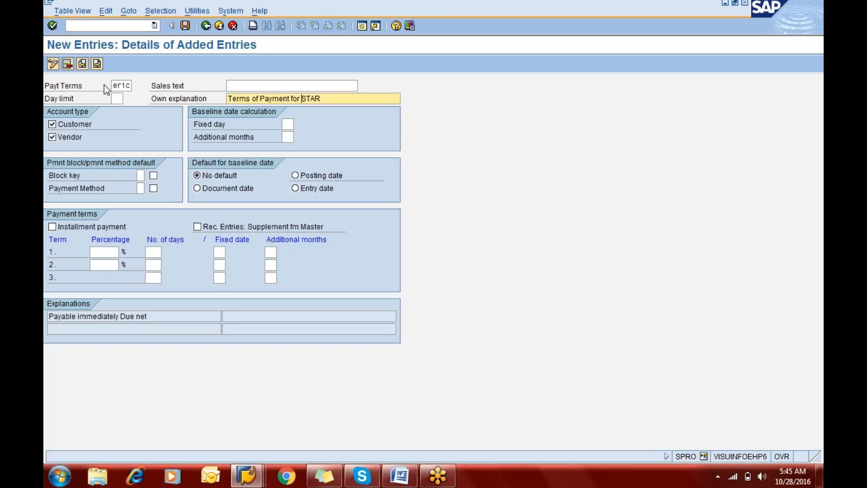
text(ERIC)
click(296, 176)
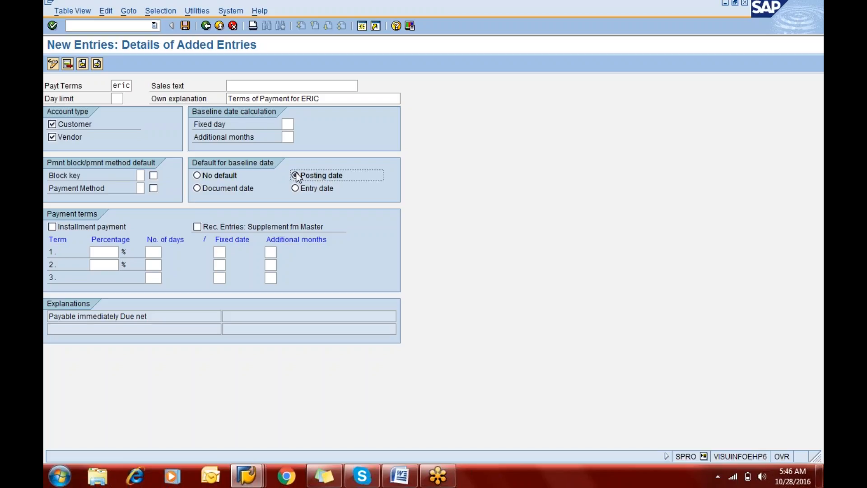
Step: Set the number of days to 10 for payment term 1 and 30 for term 3
click(107, 255)
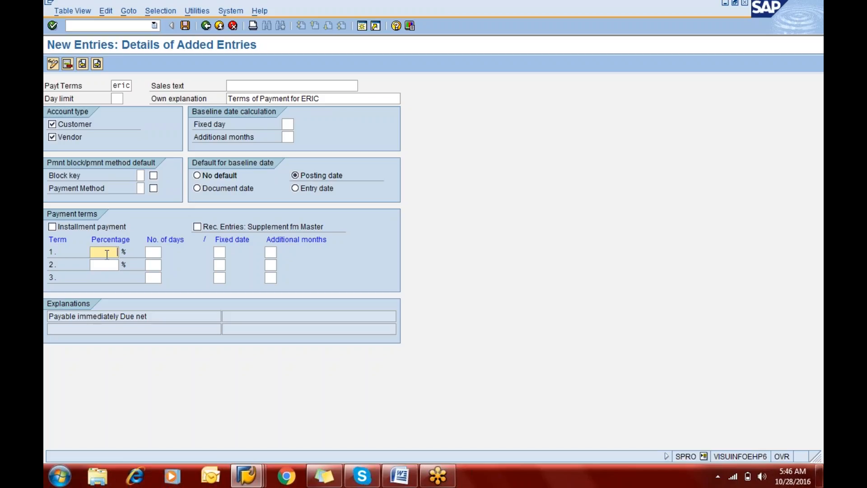
key(Tab)
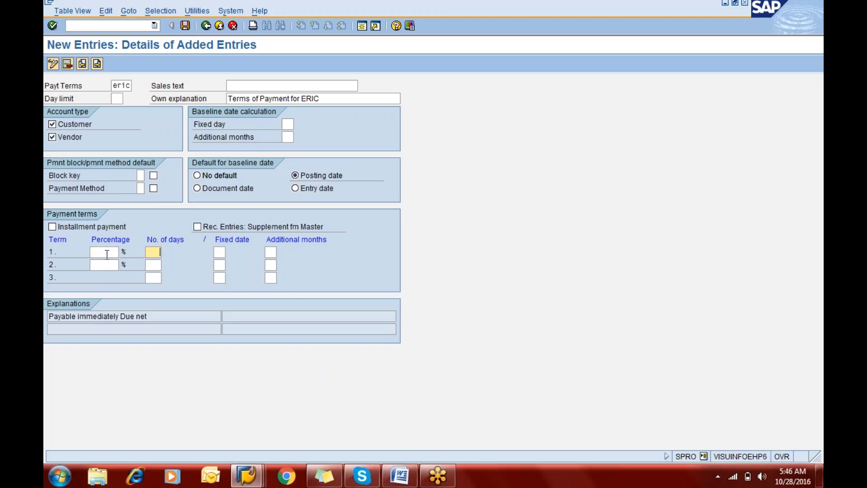
text(20)
click(107, 254)
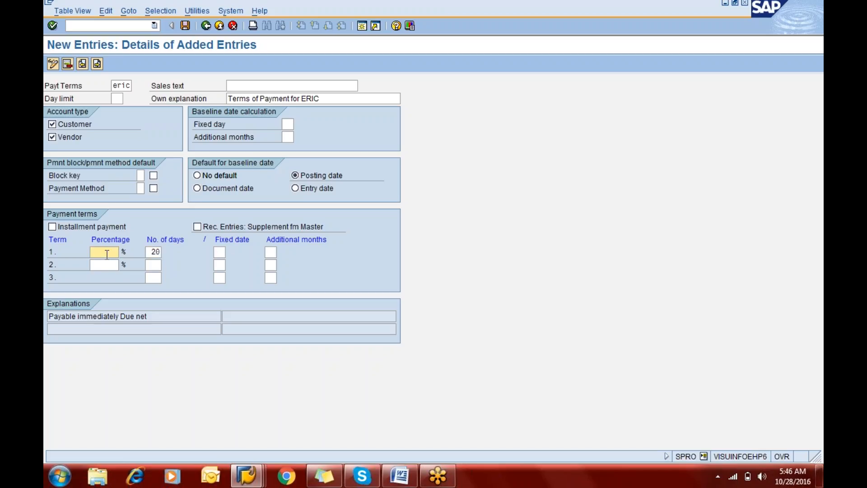
key(Down)
key(Down)
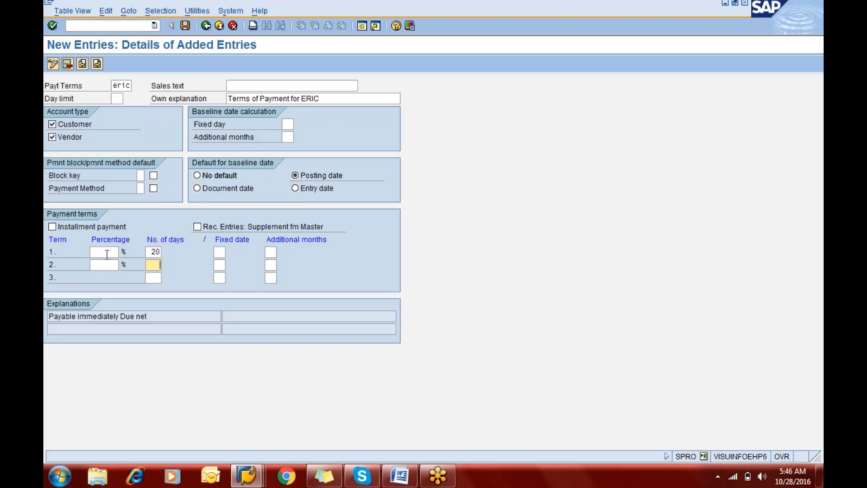
text(30)
key(Up)
key(Up)
key(BackSpace)
key(BackSpace)
text(1)
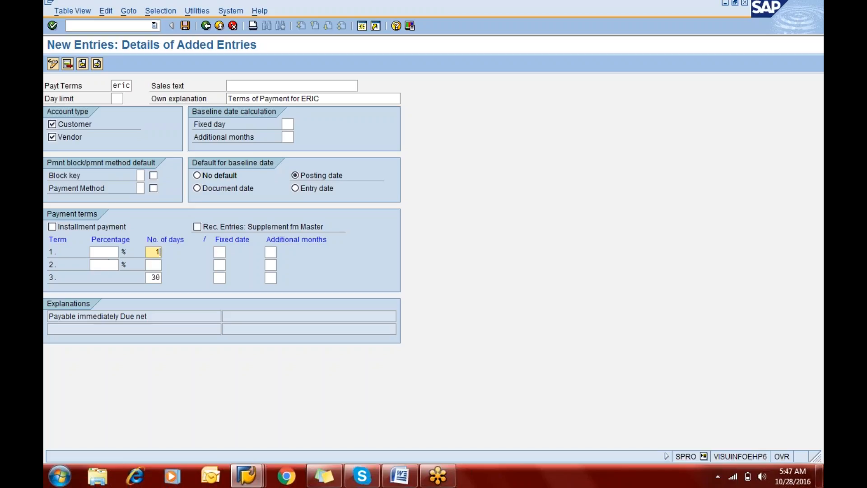
text(0)
Step: Set term 1 to 3 percent and term 2 to 2 percent within 20 days, and save the payment terms
click(105, 252)
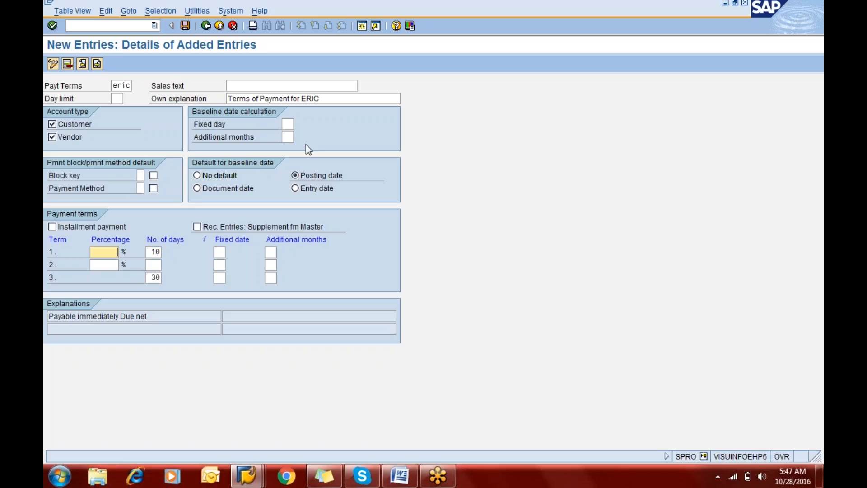
text(3)
key(Down)
key(Tab)
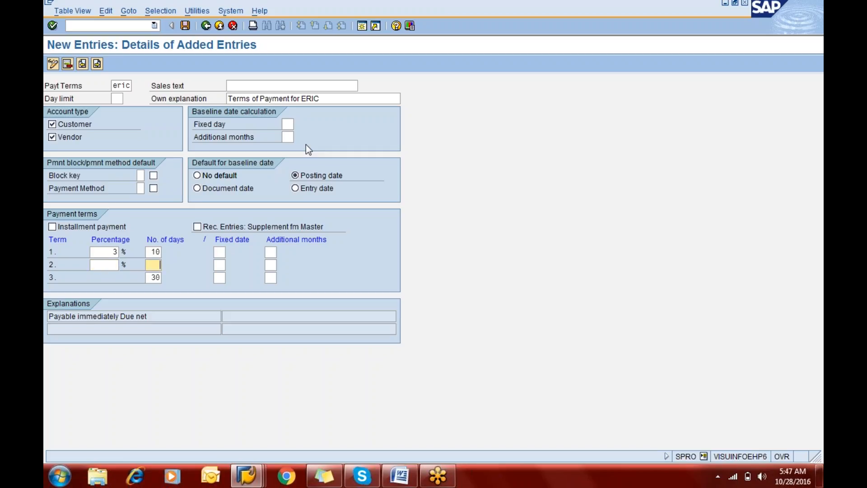
text(20)
key(shift+Tab)
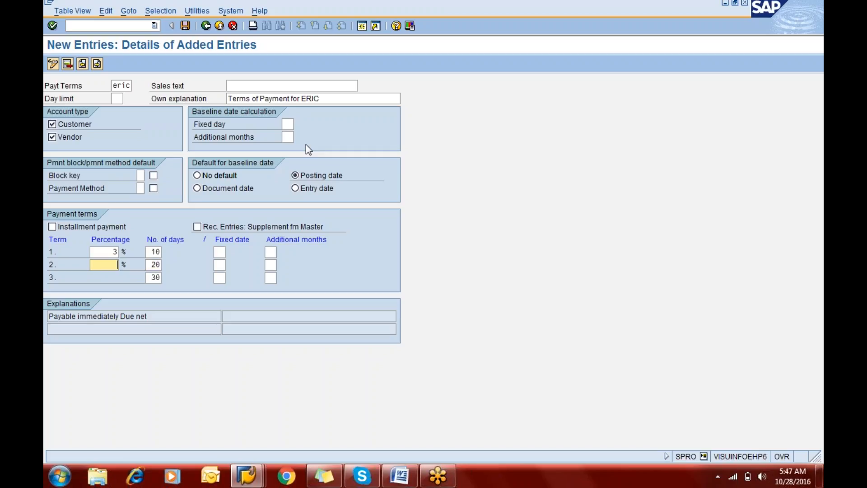
text(2)
click(186, 25)
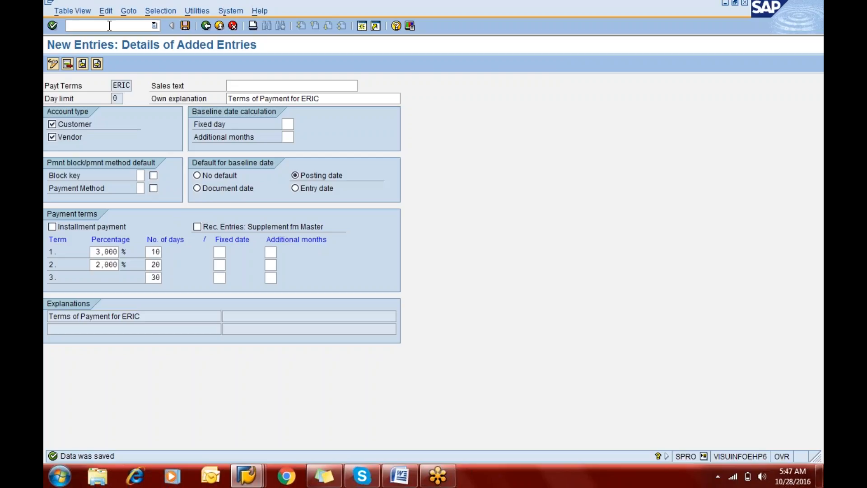
Step: Leave the payment terms entry and open Change Vendor (XK02)
click(109, 26)
text(/nas)
key(BackSpace)
text(xk02)
key(Return)
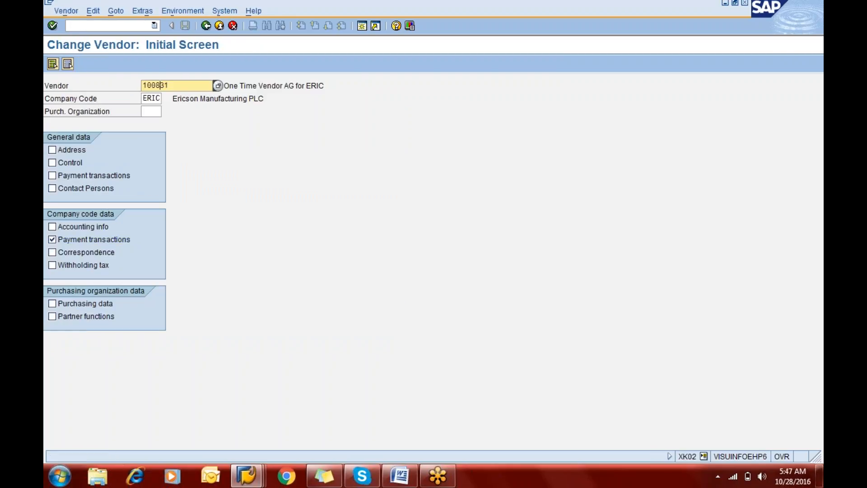
Step: Set the payment terms of vendor Mitsubishi Manufacturing LLC to ERIC in its company code payment transactions data and save
text(2)
key(Return)
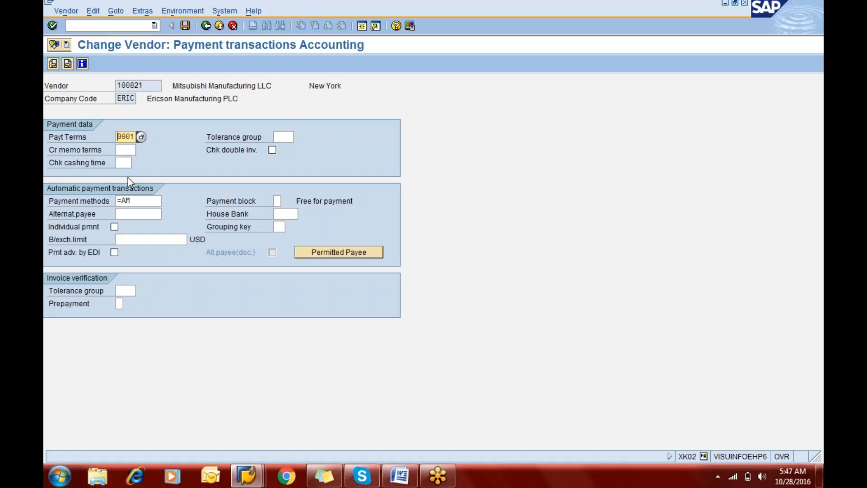
text(eric)
key(ctrl+s)
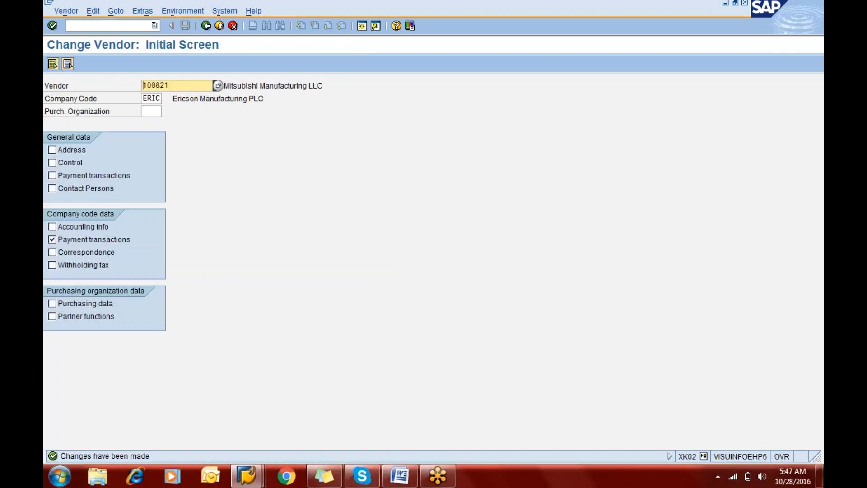
Step: Start a vendor invoice in F-43 with document date 28.10.2016
click(106, 26)
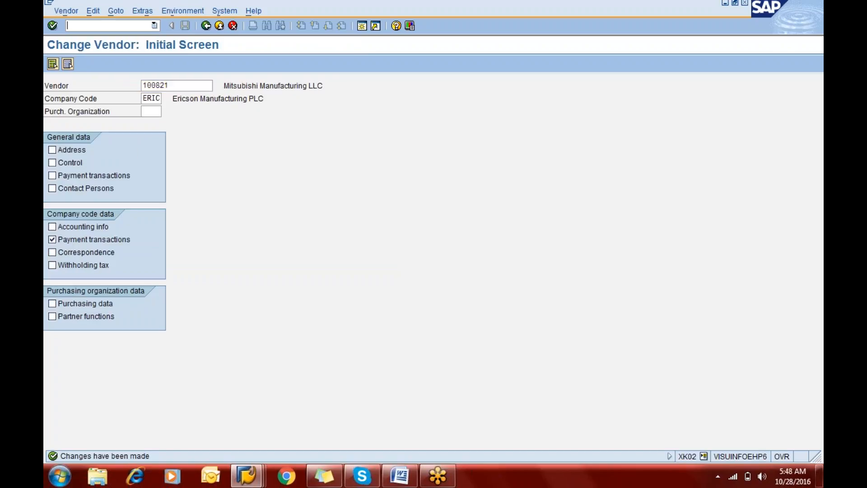
text(/nf-43)
key(Return)
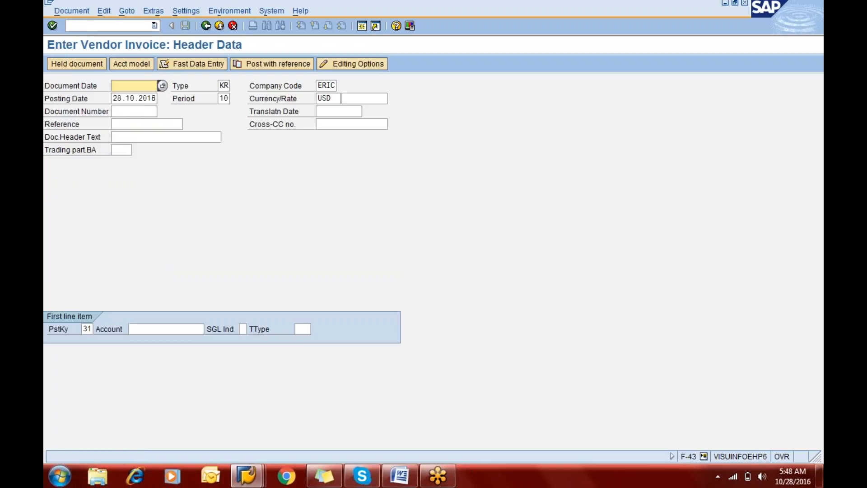
key(Down)
key(Down)
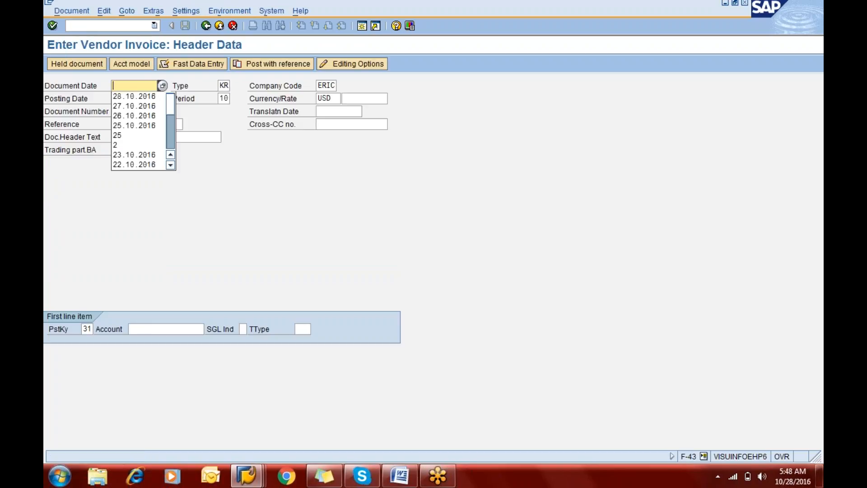
key(Tab)
key(Tab)
key(Tab)
key(Tab)
key(Tab)
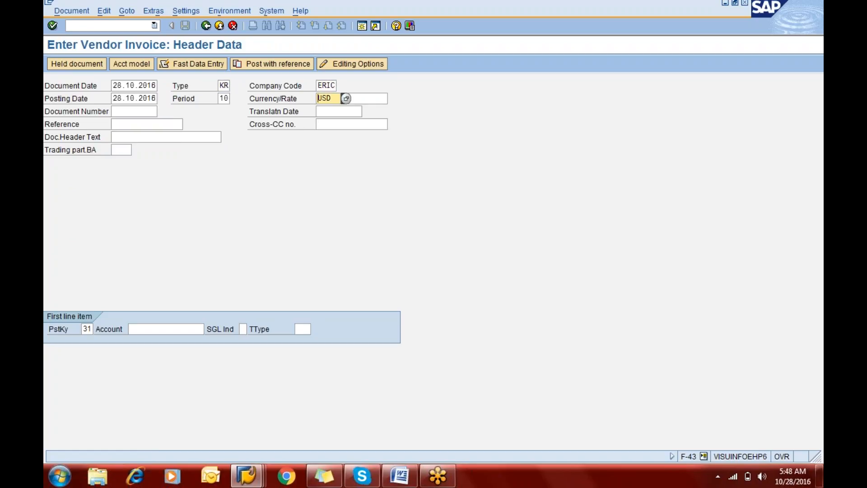
key(Tab)
key(Tab)
key(Tab)
key(Tab)
key(Tab)
key(Tab)
key(Tab)
key(Tab)
key(Tab)
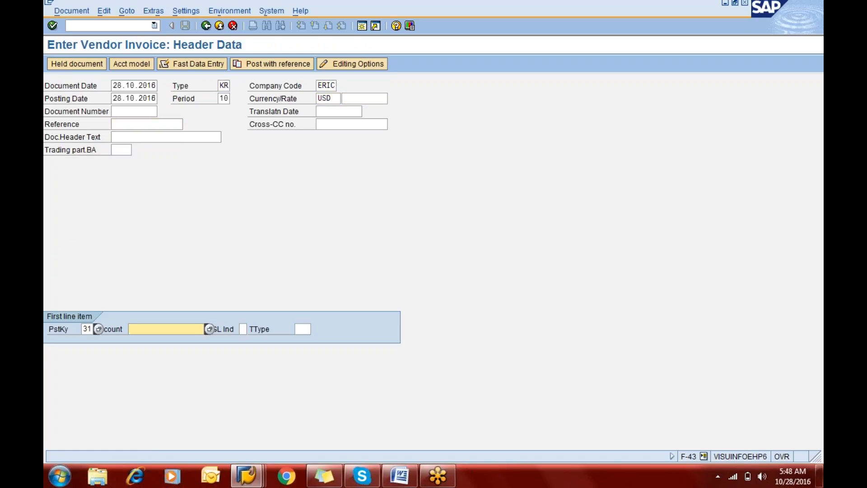
Step: Choose the Mitsubishi Manufacturing LLC vendor account for the first invoice line item and check its payment terms and days/percent values
key(Down)
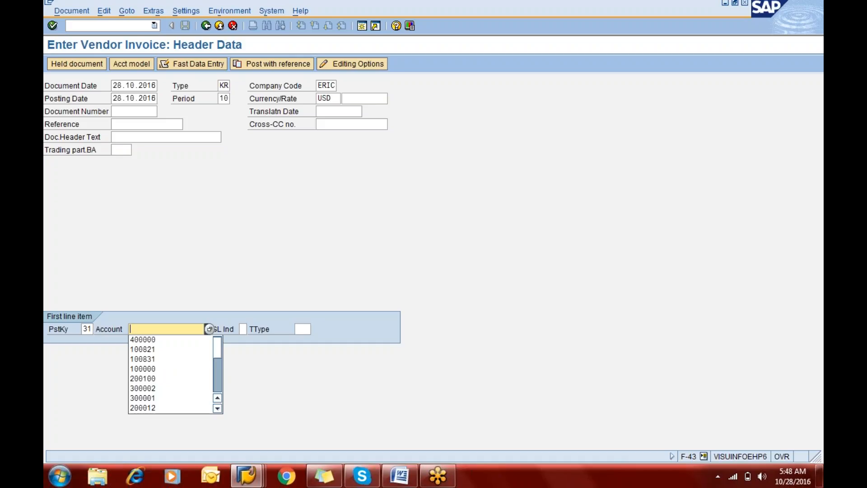
key(Down)
key(Down)
key(Down)
key(Up)
key(Tab)
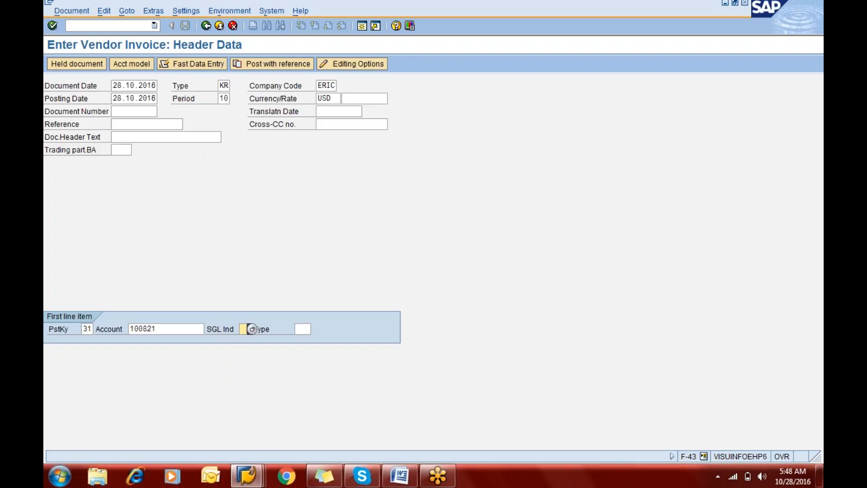
key(Return)
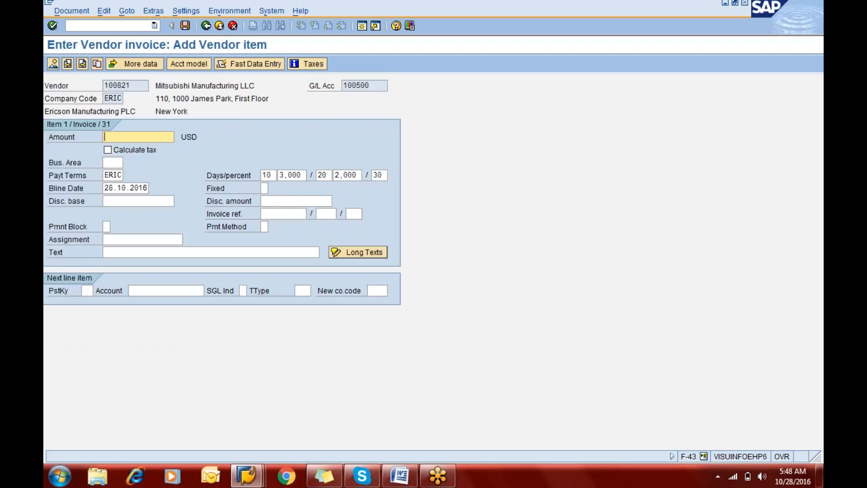
click(120, 175)
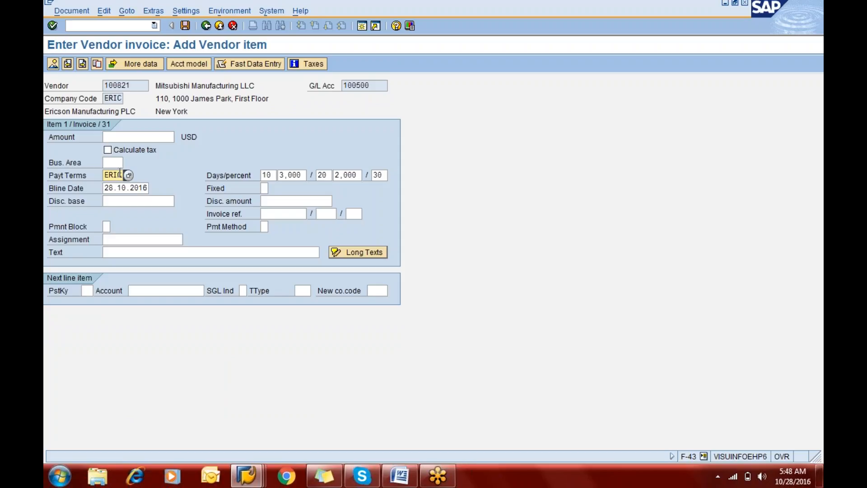
click(293, 174)
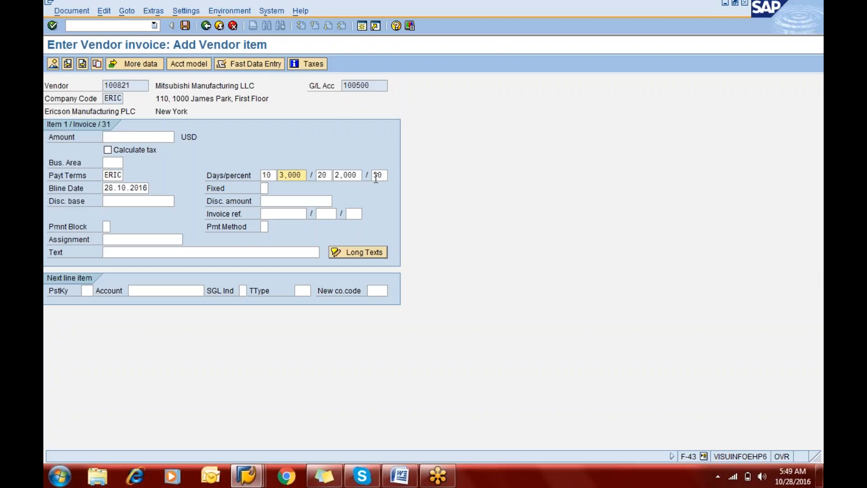
Step: Enter an amount of 10000 USD and business area eric for the vendor line item
click(151, 139)
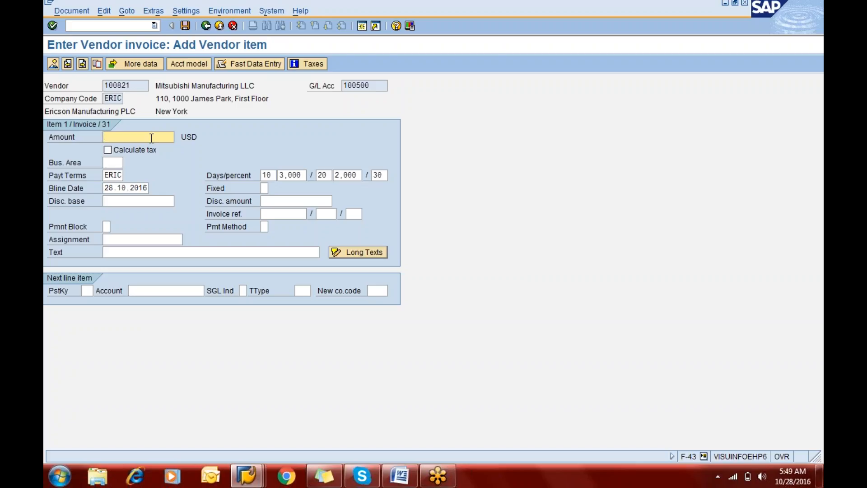
text(100000)
key(BackSpace)
key(Tab)
click(119, 175)
click(112, 163)
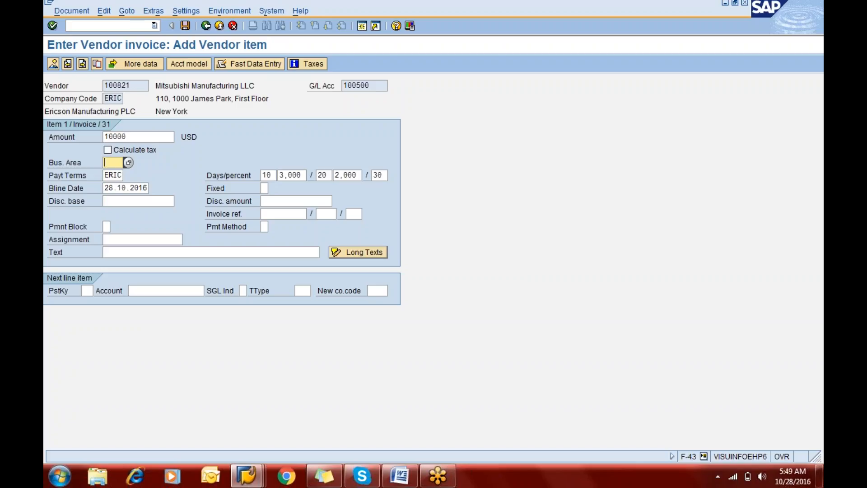
text(eric)
Step: Set the vendor item's text to "Being purchase"
key(Tab)
key(Tab)
key(Tab)
key(Tab)
key(Tab)
key(Tab)
key(Tab)
key(Tab)
key(Tab)
key(Tab)
key(Tab)
key(Tab)
key(Tab)
key(Tab)
key(Tab)
key(Tab)
key(Tab)
key(Tab)
key(Tab)
key(shift+Tab)
key(shift+Tab)
key(shift+Tab)
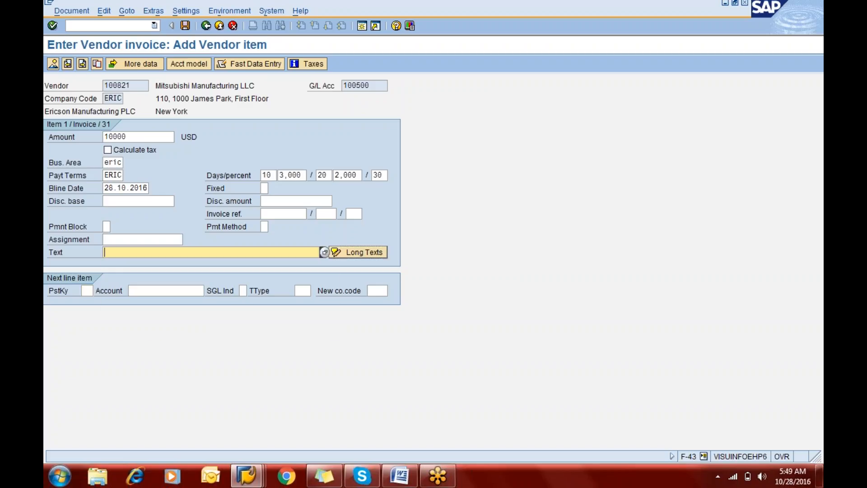
text(Being puy)
key(BackSpace)
key(Down)
key(Return)
key(Tab)
key(Tab)
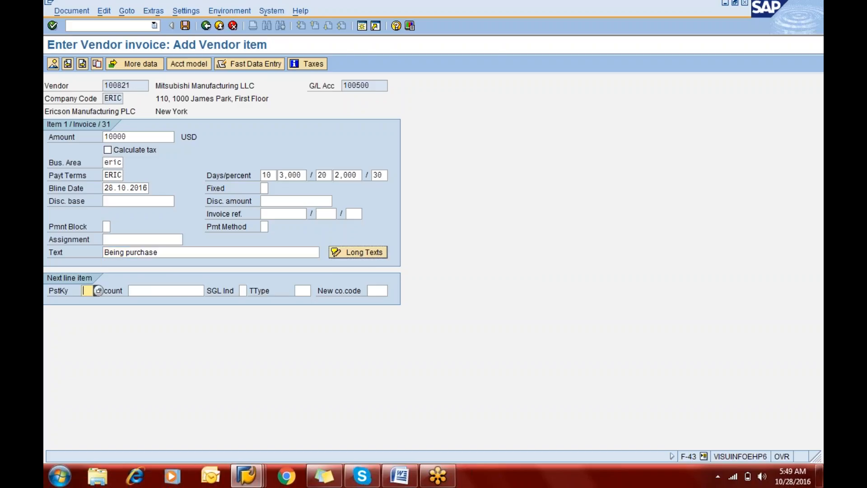
Step: Add a debit line item with posting key 40 and G/L account 400000
text(40)
key(Tab)
text(4)
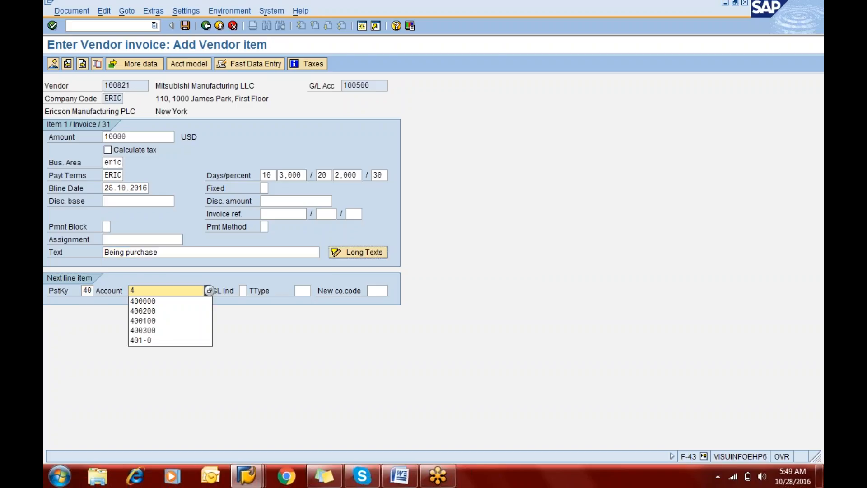
key(Down)
key(Return)
key(Return)
Step: Fill the debit item with amount *, business area eric and text +, and post the vendor invoice
text(*)
key(Tab)
text(eric)
key(Tab)
key(Tab)
key(Tab)
text(+)
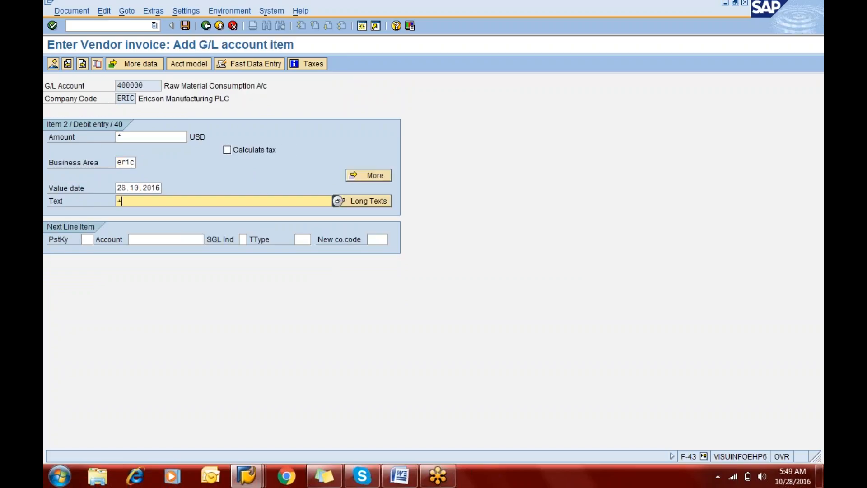
click(53, 68)
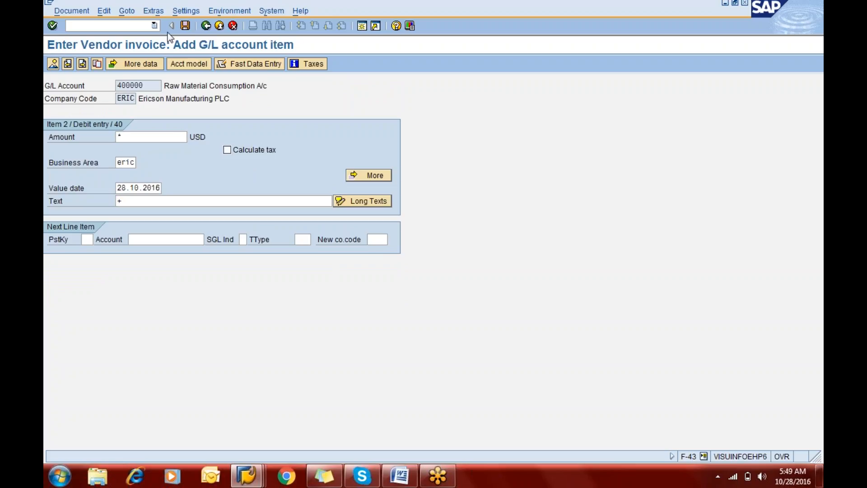
click(185, 26)
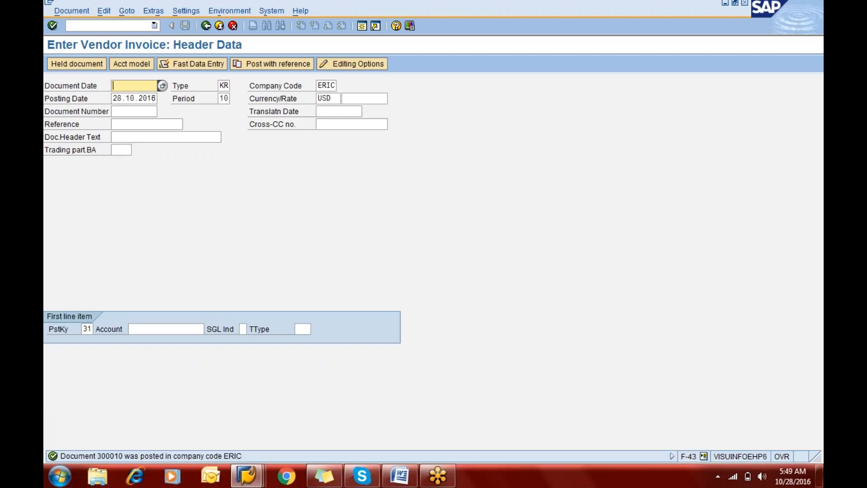
Step: Leave invoice entry and open Post Outgoing Payments (F-53)
click(100, 26)
text(/nf-53)
key(Return)
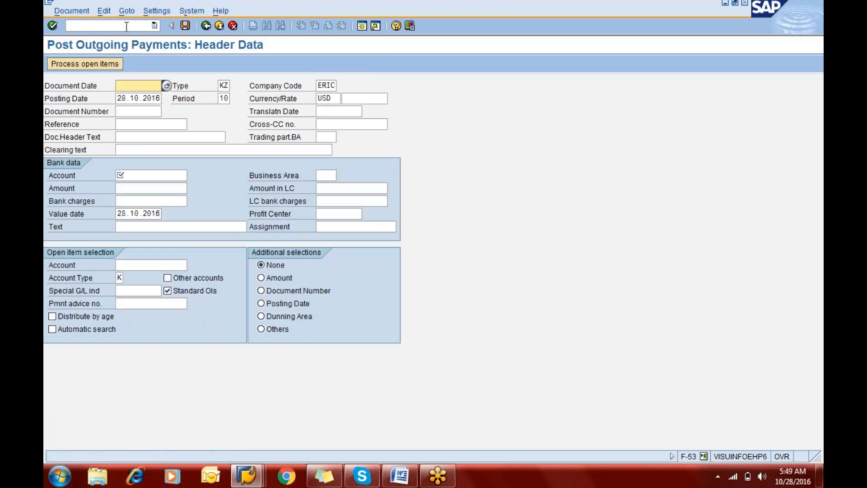
Step: Set the payment's document date to 28.10.2016 and its bank data account to 200100
text(2)
key(Down)
key(Tab)
key(Tab)
key(Down)
key(Down)
key(Down)
key(Down)
key(Down)
text(200100)
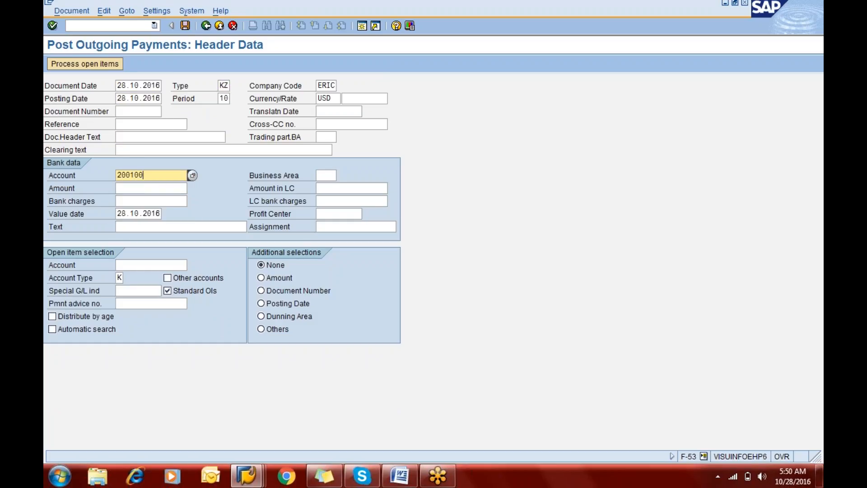
key(Tab)
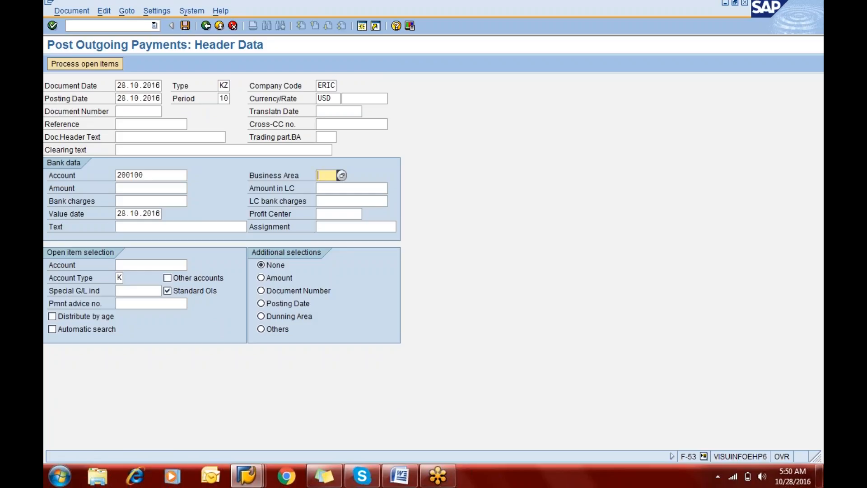
Step: Enter business area eric and an amount of 9700 in the payment's bank data
text(eric)
key(Tab)
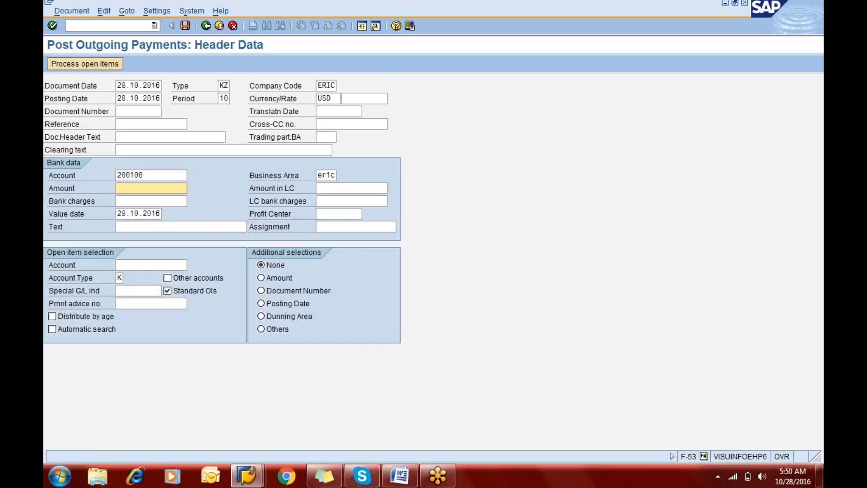
text(9700)
key(Tab)
key(Tab)
key(Tab)
key(Tab)
key(Tab)
key(Tab)
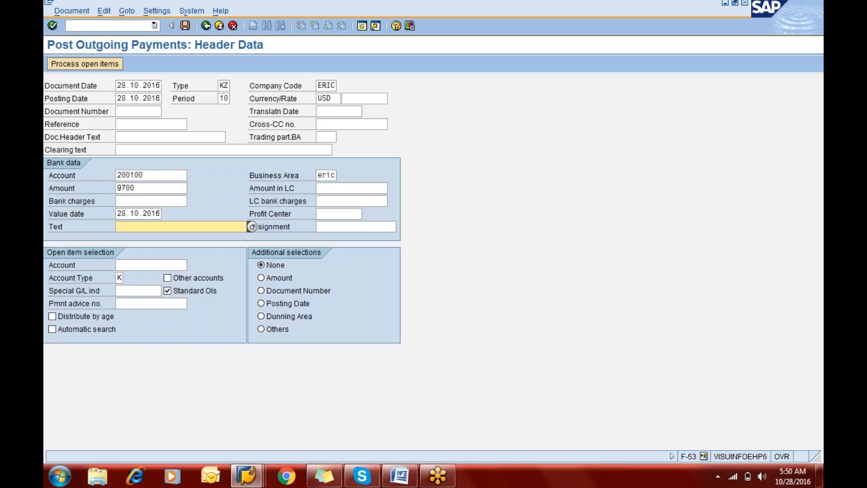
Step: Open the central G/L account maintenance (FS00) in a new session
click(362, 28)
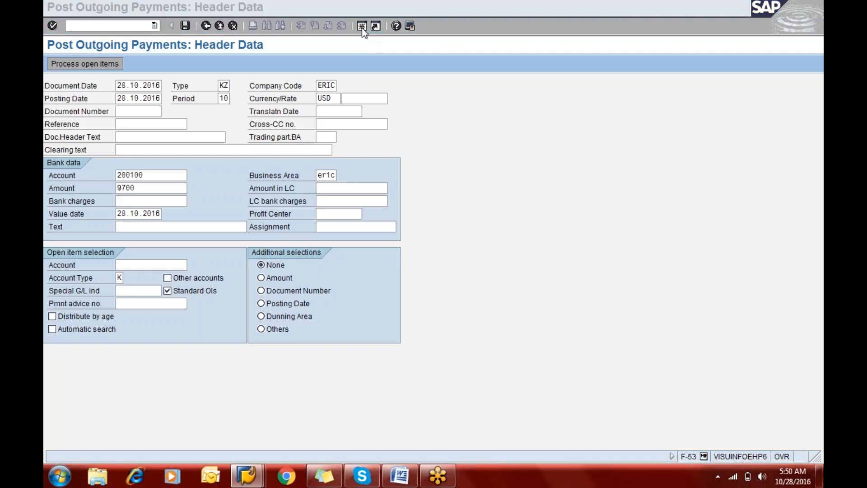
text(fs00)
key(Return)
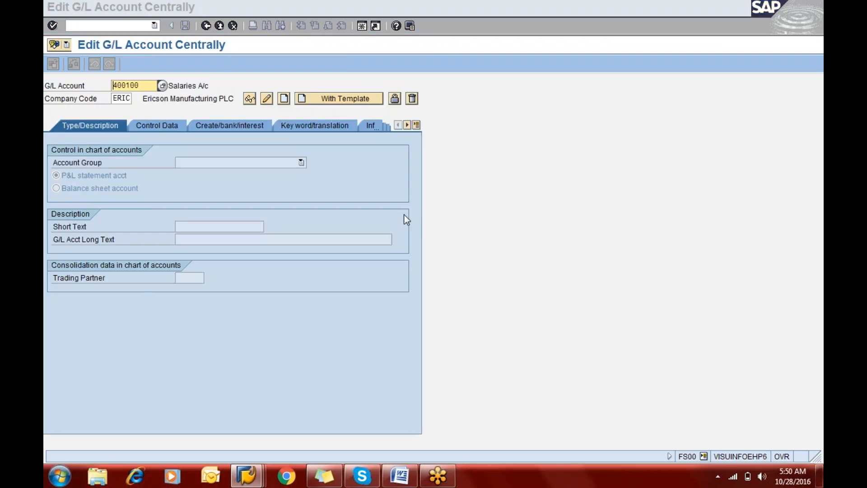
Step: Switch to the AP configuration document in Word, insert a page break before the Step 2 heading and review the G/L account creation instructions
key(alt+Tab)
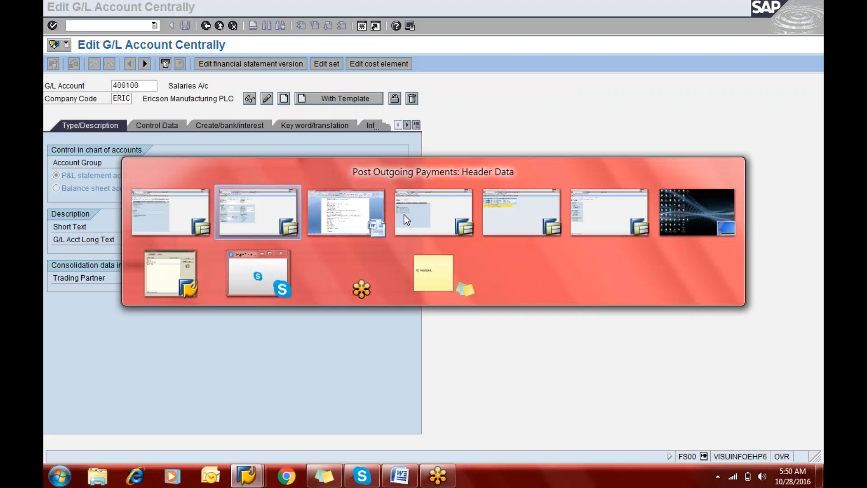
key(alt+Tab)
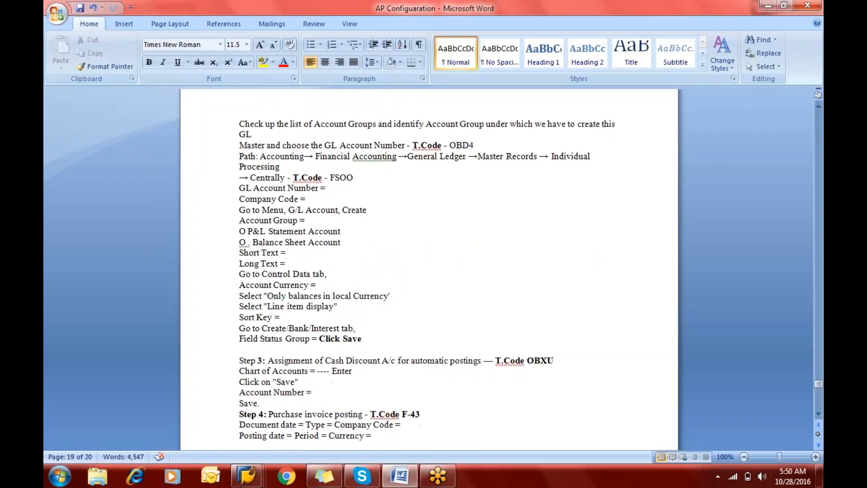
scroll(279, 93, up, 6)
scroll(279, 94, up, 1)
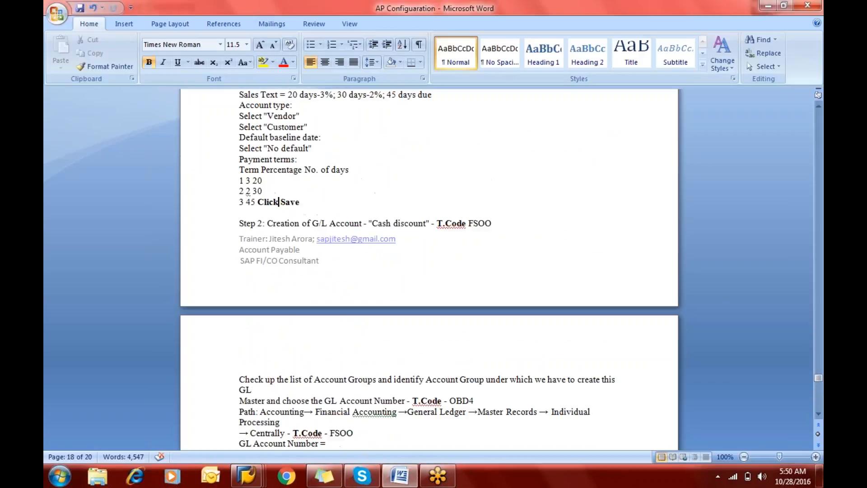
click(257, 223)
key(Left)
key(Left)
key(Left)
key(Left)
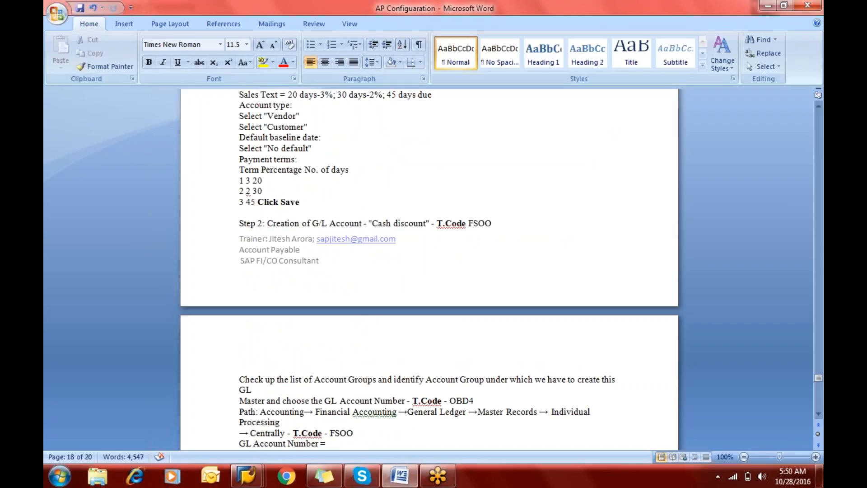
key(ctrl+Return)
key(Down)
key(Down)
key(Down)
key(Down)
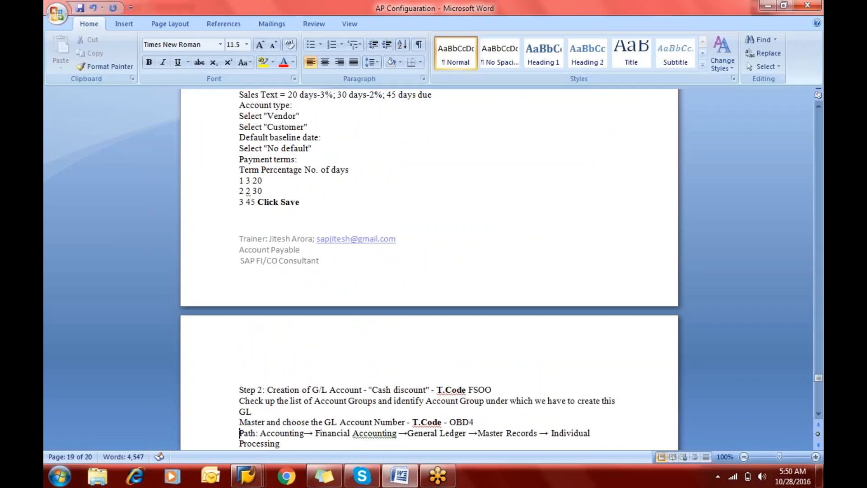
key(Down)
key(Down)
key(Down)
key(Down)
key(Down)
key(Down)
key(Down)
key(Down)
key(Down)
key(Down)
key(Down)
key(Down)
key(Down)
key(Down)
key(Down)
key(Down)
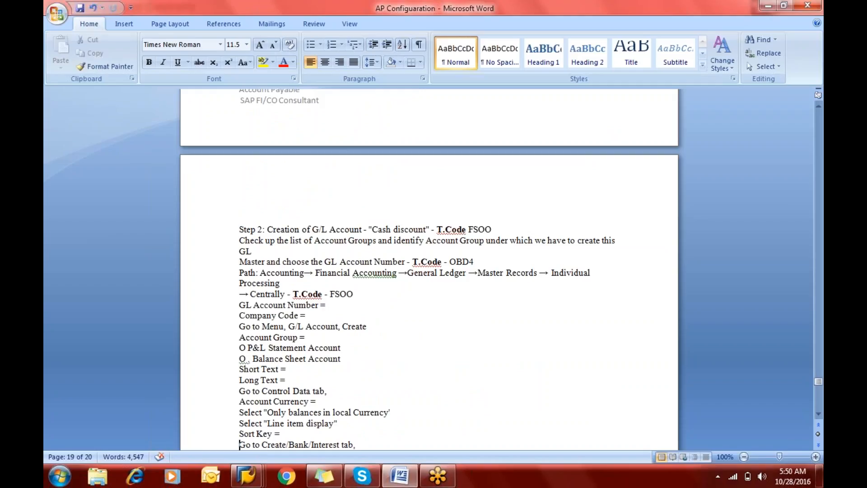
Step: Switch back to SAP and start creating G/L account 300110 in company code ERIC with account group Other Income
key(alt+Tab)
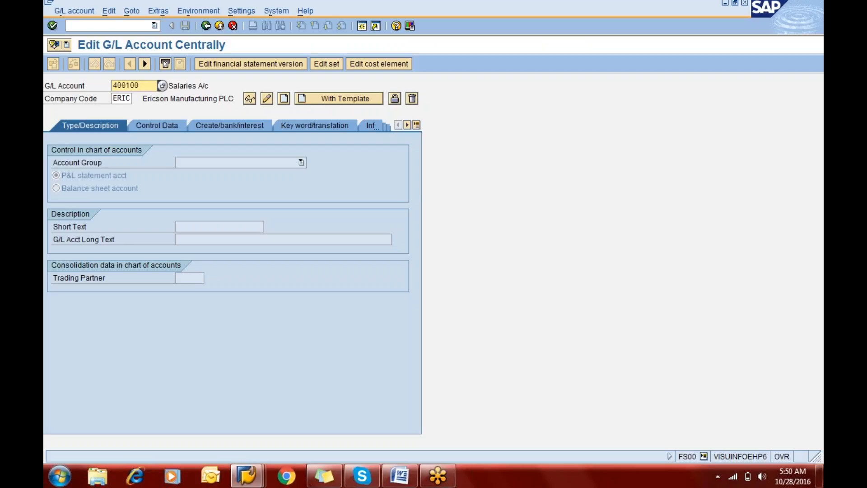
text(300110)
key(Tab)
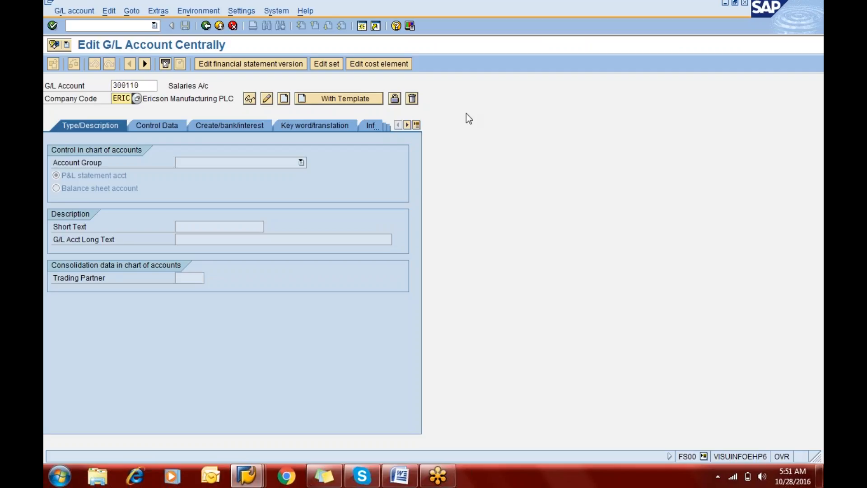
click(285, 99)
click(256, 162)
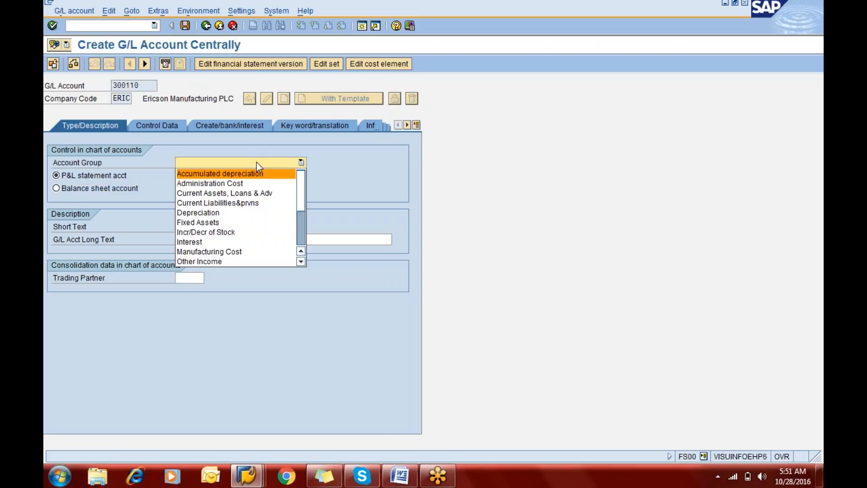
key(o)
key(Return)
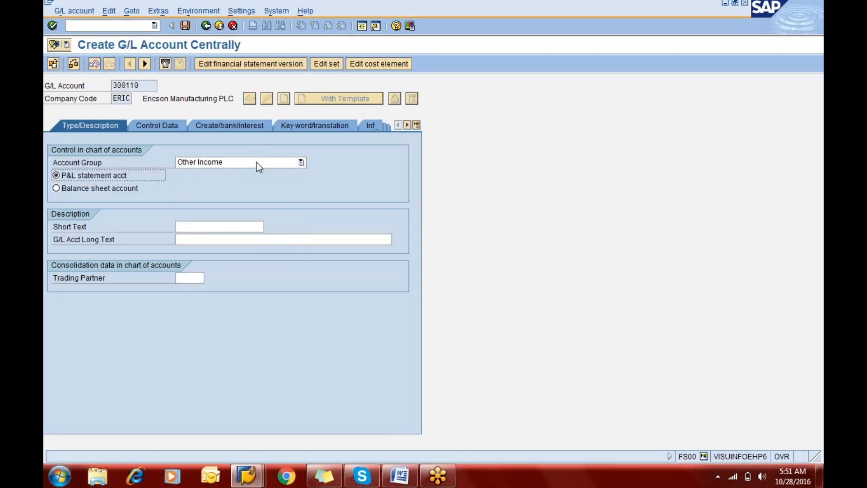
Step: Describe the new account with short text "Cash Discount Recd" and long text "Cash Discount Recd A/c"
key(Tab)
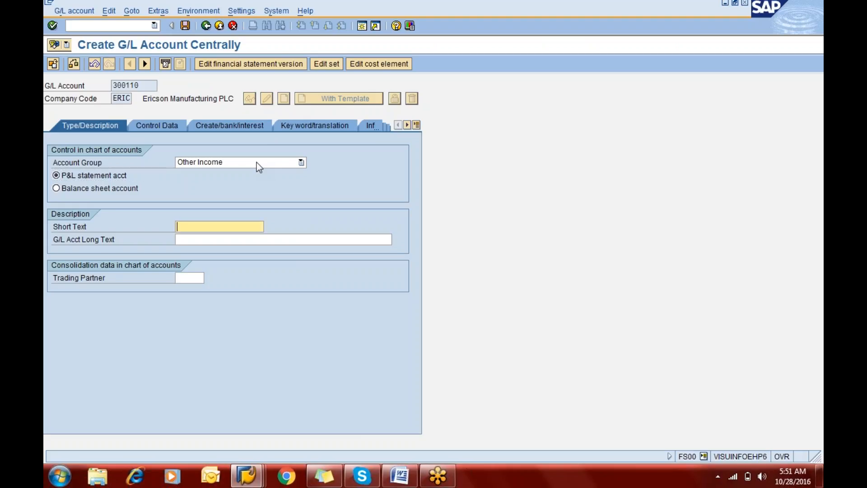
text(Cash)
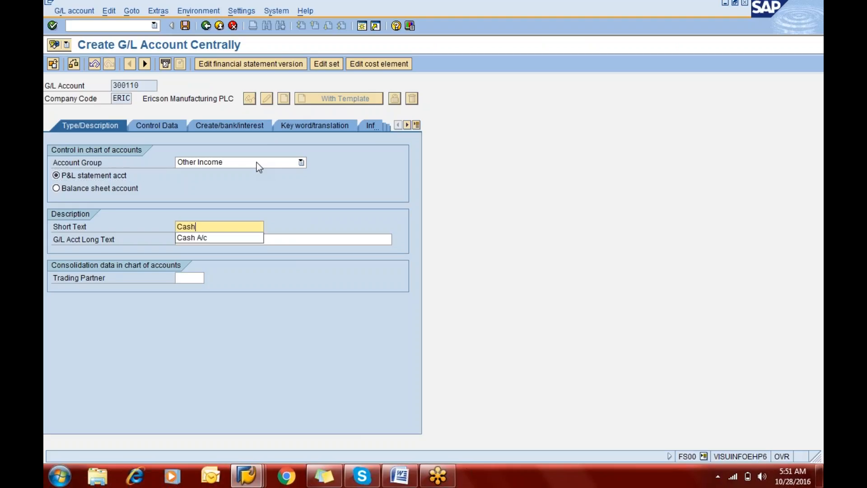
text( Discount Recd)
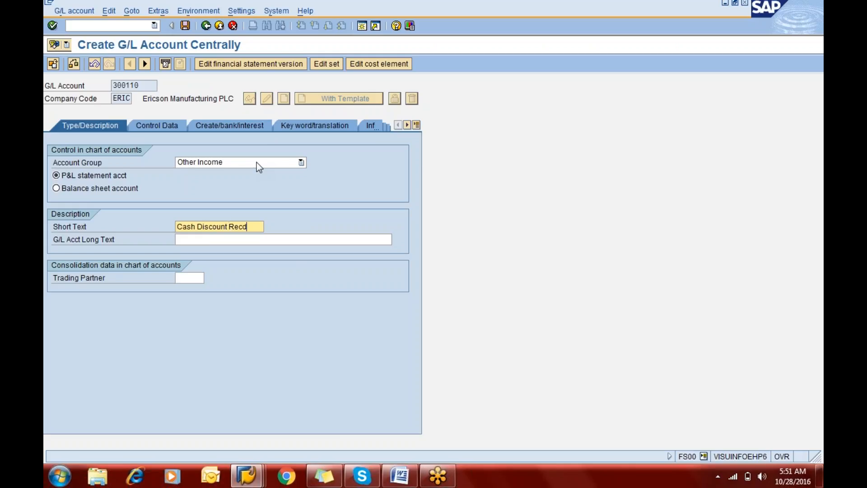
key(Tab)
text(Cash)
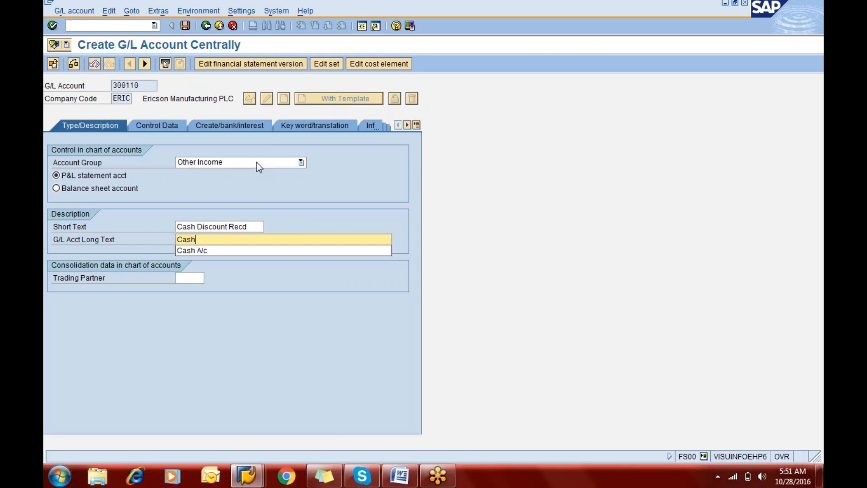
text( Discount )
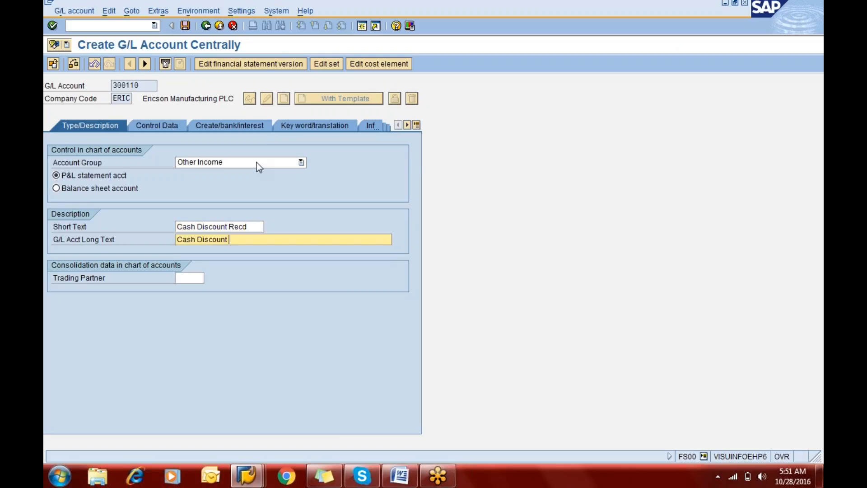
text(Recd A/c)
Step: In the account's control data, enable only balances in local currency and line item display, and set sort key 012
click(168, 124)
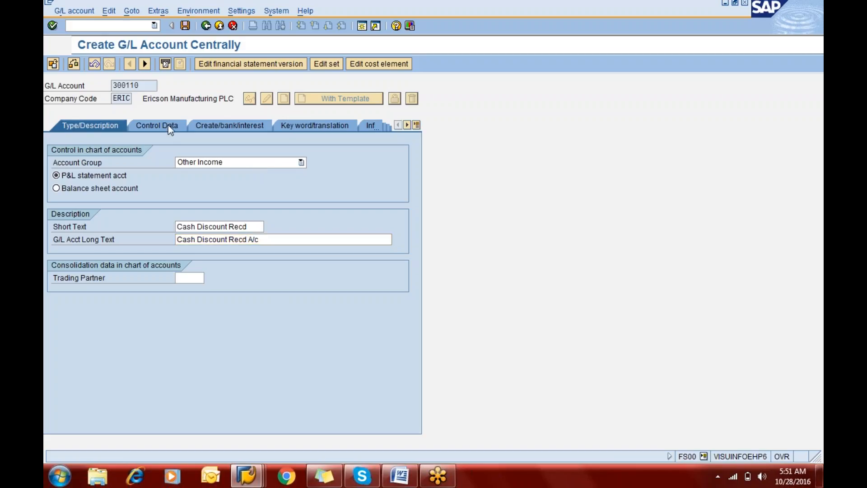
click(90, 175)
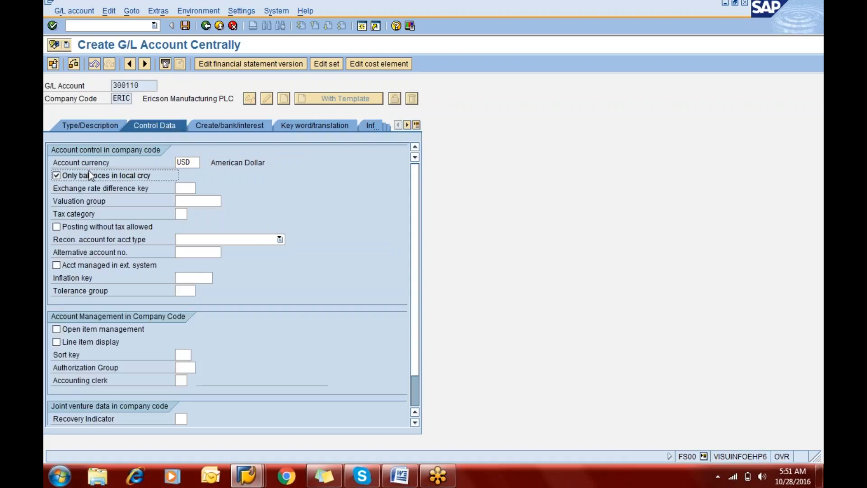
click(74, 342)
click(183, 355)
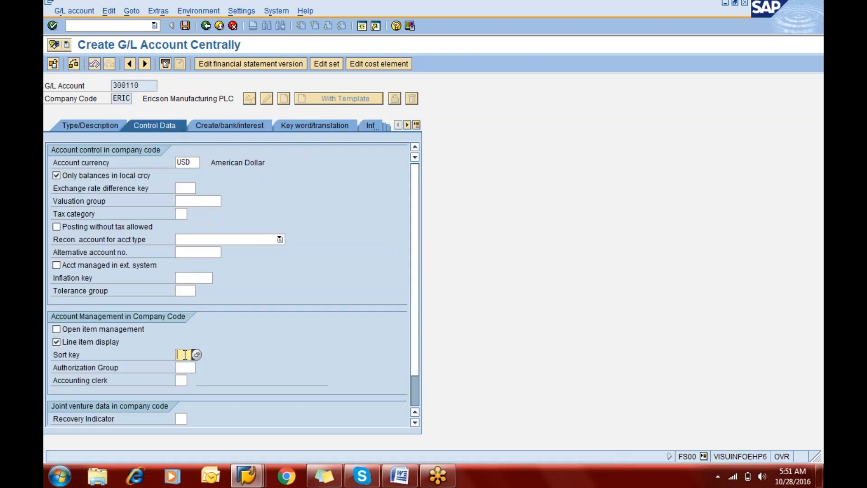
text(001)
key(BackSpace)
key(BackSpace)
text(12)
key(Return)
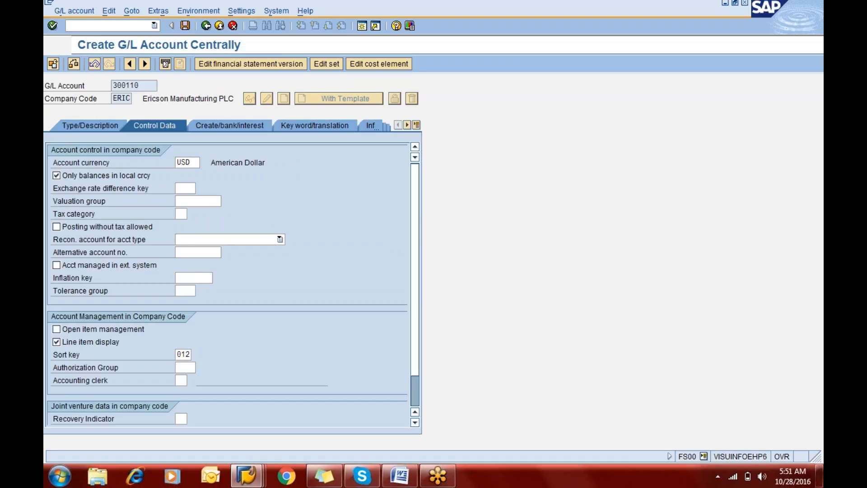
Step: Set the account's field status group to G001 in its document creation control data
click(229, 122)
text(g00)
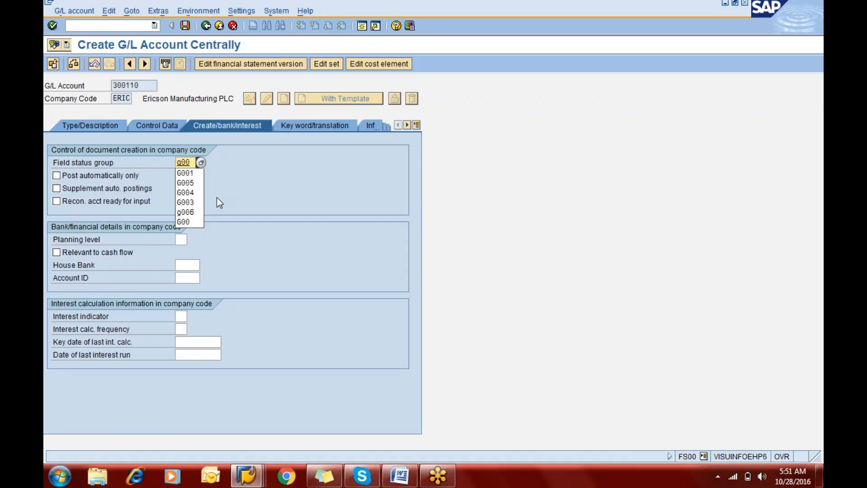
text(1)
key(Return)
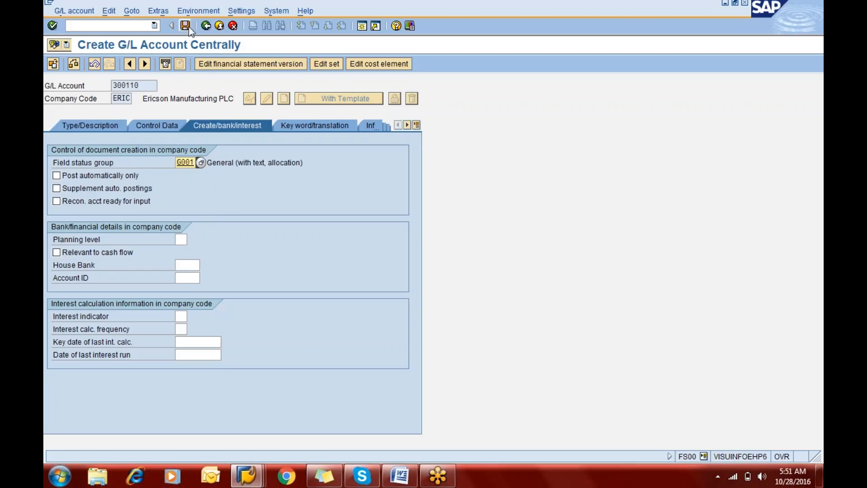
Step: Save the new cash discount G/L account and return to the outgoing payment in F-53
click(186, 26)
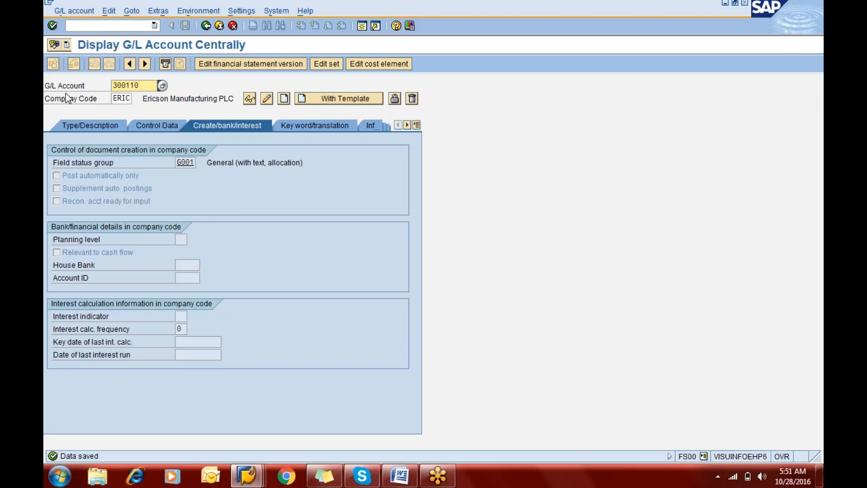
key(alt+Tab)
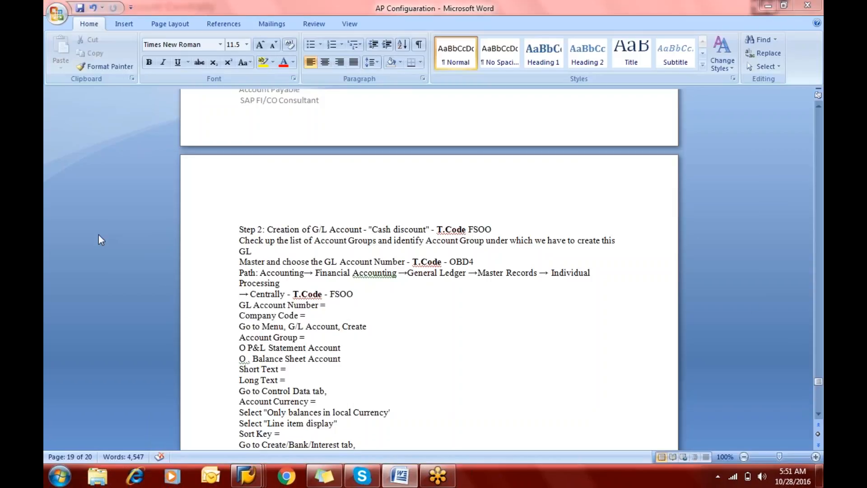
key(alt+Tab)
Step: Enter the payment text "Being payment to vendor" and choose the Mitsubishi Manufacturing LLC vendor account for the open item selection
text(B)
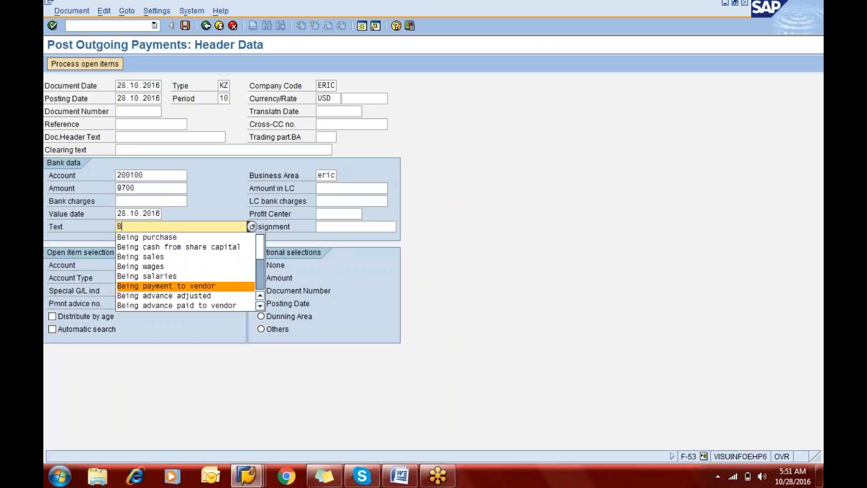
key(Up)
key(Up)
key(Up)
key(Up)
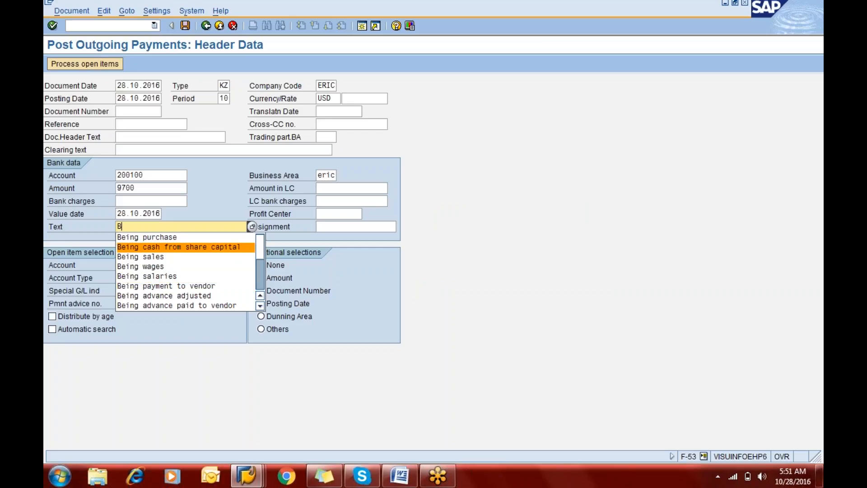
text(eing pay)
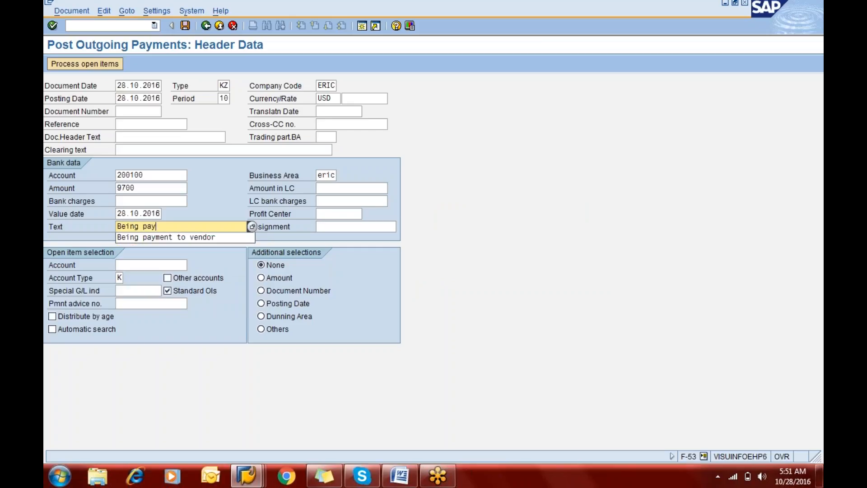
key(Down)
key(Tab)
key(Tab)
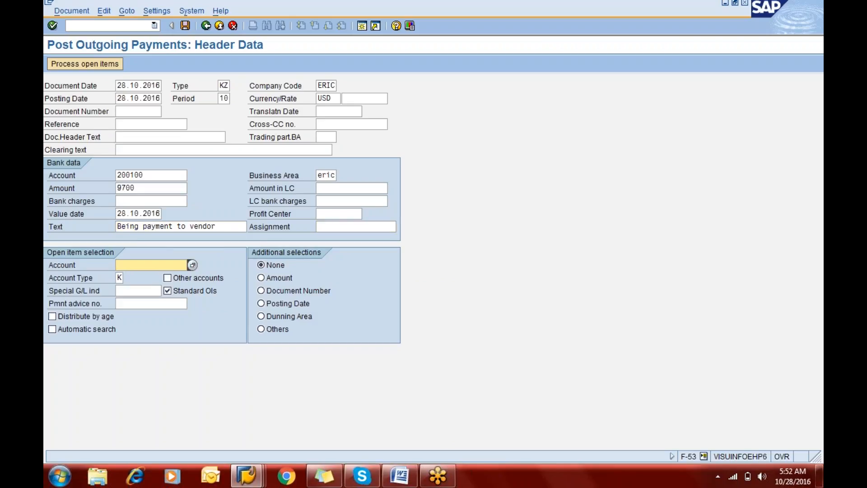
key(Down)
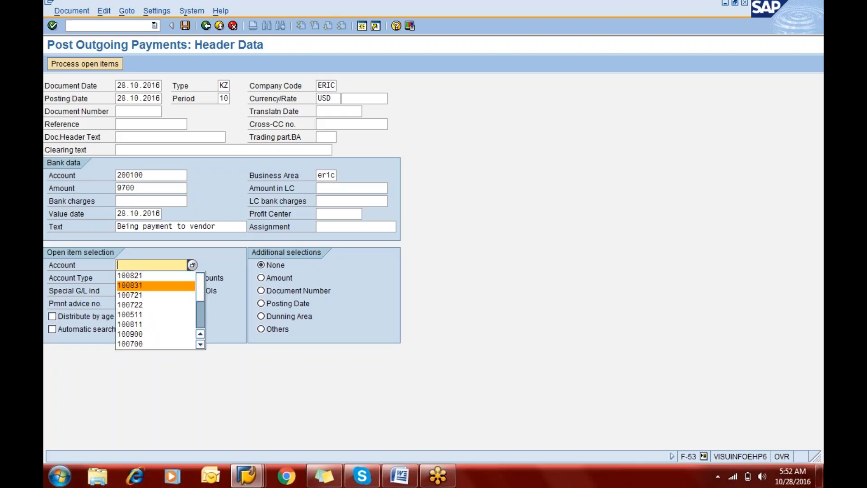
key(Up)
key(Tab)
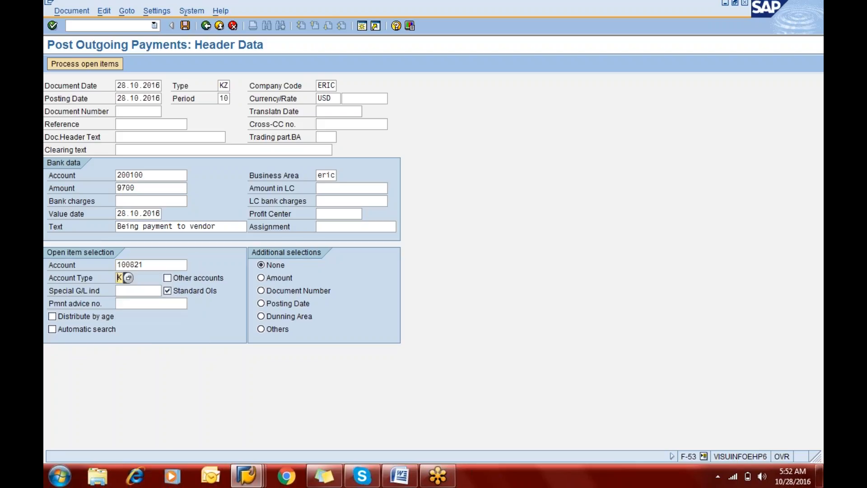
key(shift+Tab)
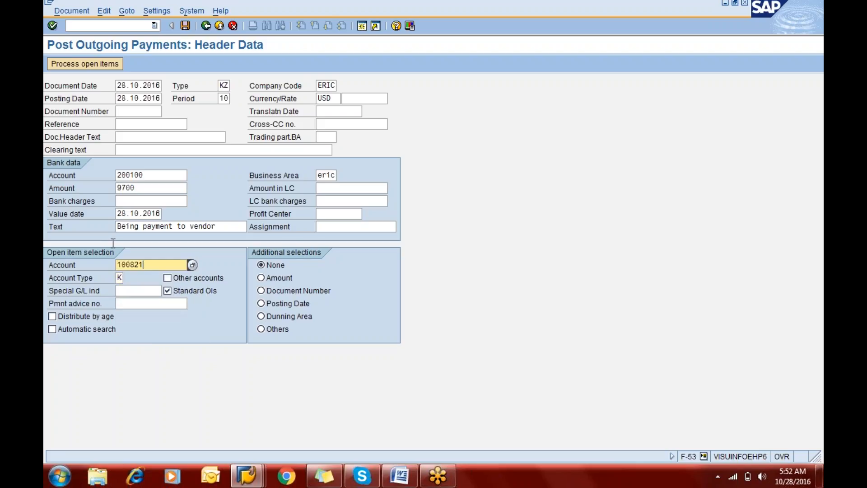
Step: Process the vendor's open items, deactivate the 59.000,00 invoice, and try to post the payment
click(86, 65)
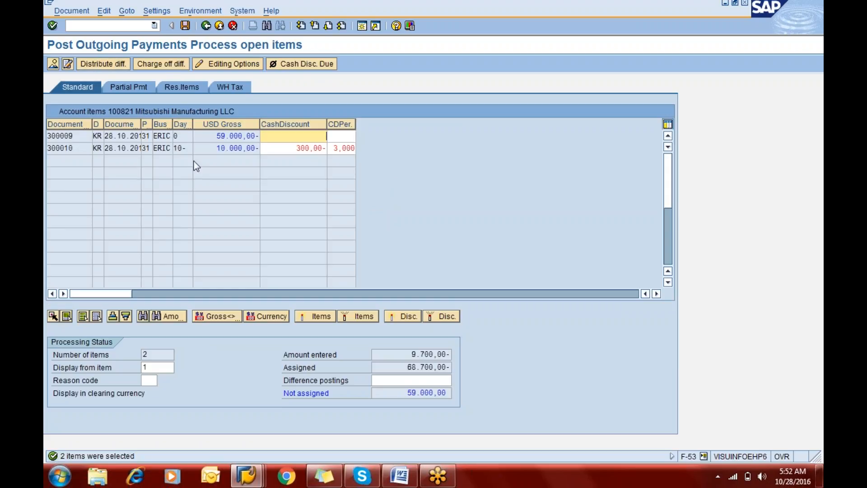
double_click(242, 135)
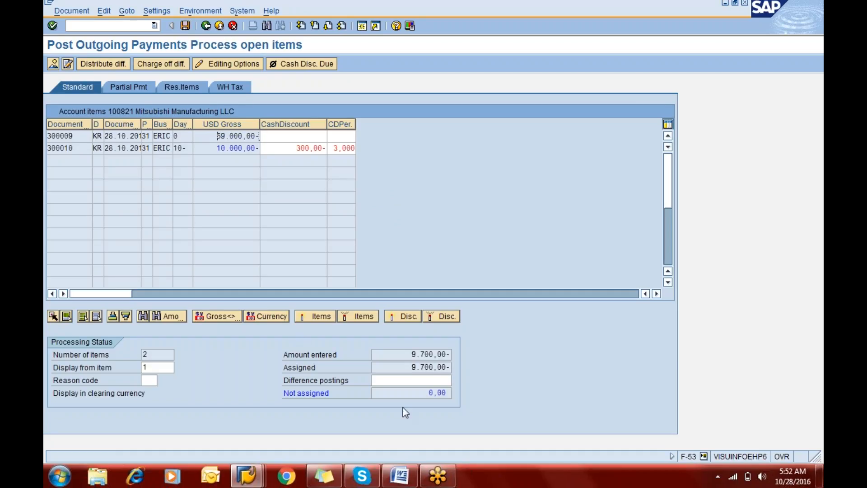
click(187, 26)
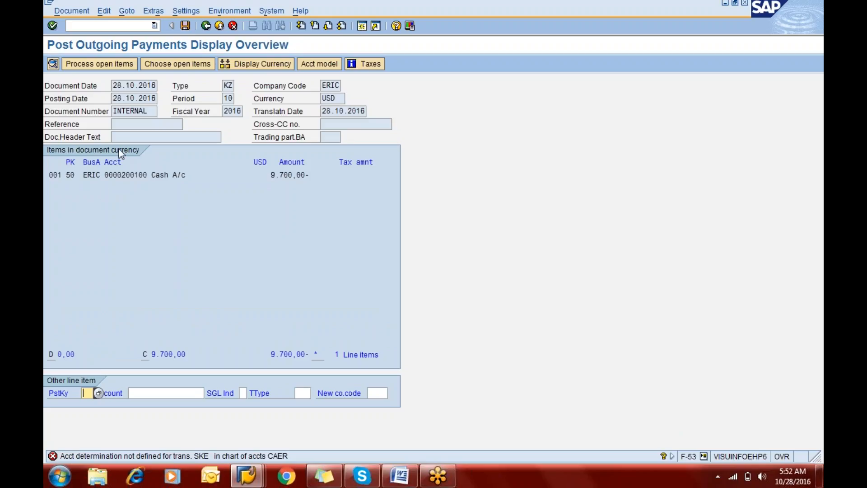
Step: Switch to the Word notes, read Step 3 on assigning the cash discount account, and insert a blank line before Step 4
key(alt+Tab)
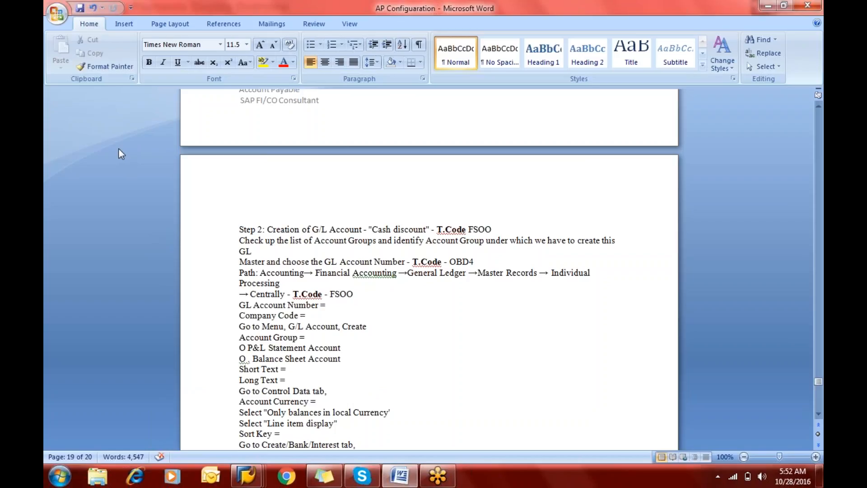
key(Down)
key(Down)
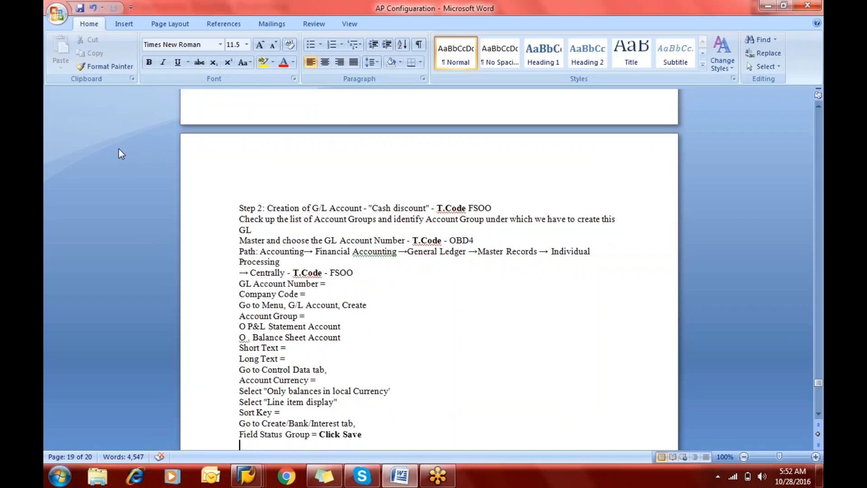
key(Down)
key(Down)
key(Down)
key(Down)
key(Down)
key(Down)
key(Down)
key(Down)
key(Down)
key(Down)
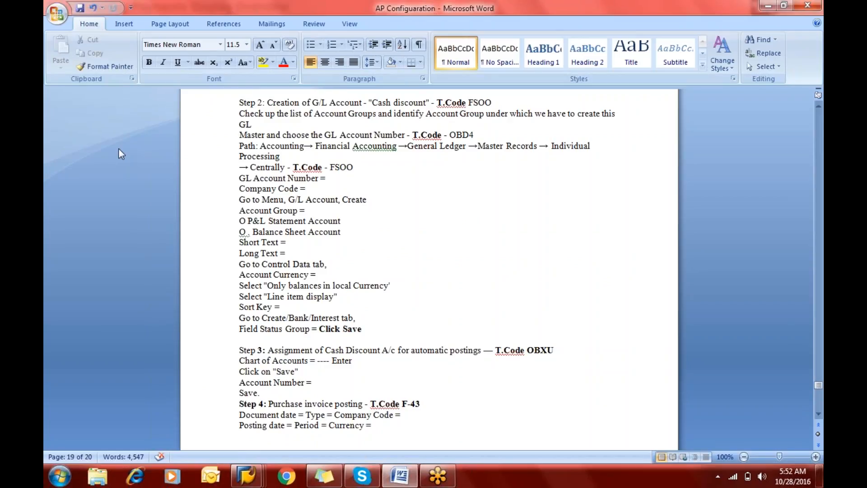
key(Up)
key(Up)
key(Up)
key(Up)
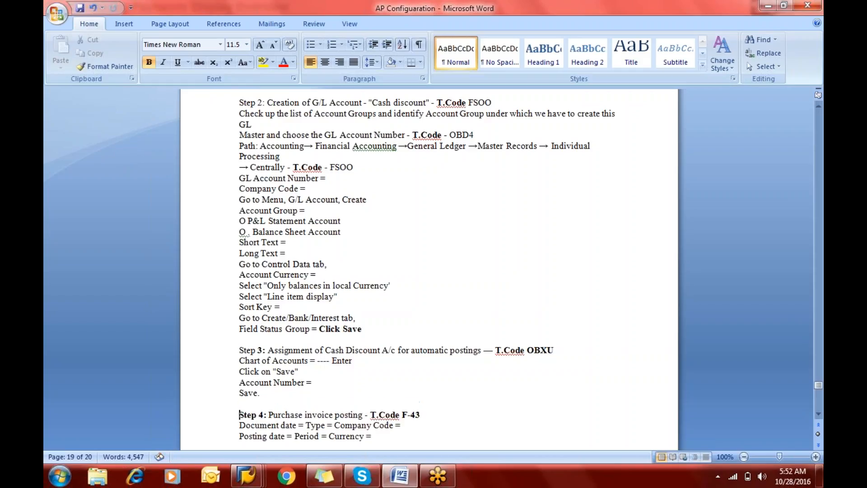
Step: Switch back to SAP and open transaction OBXU for chart of accounts CAER
key(alt+Tab)
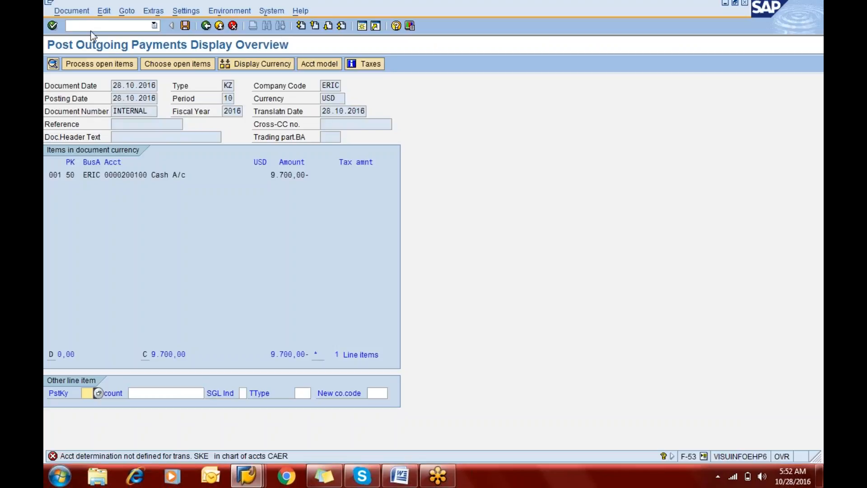
text(/nobxu)
key(Return)
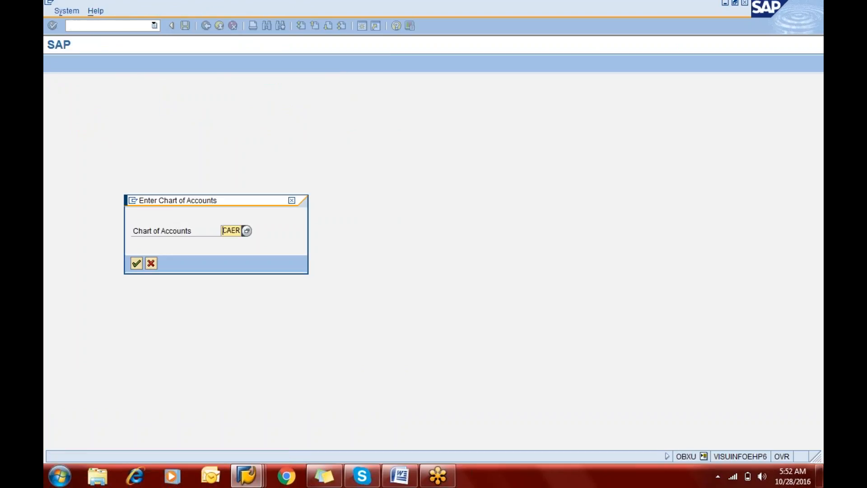
key(Return)
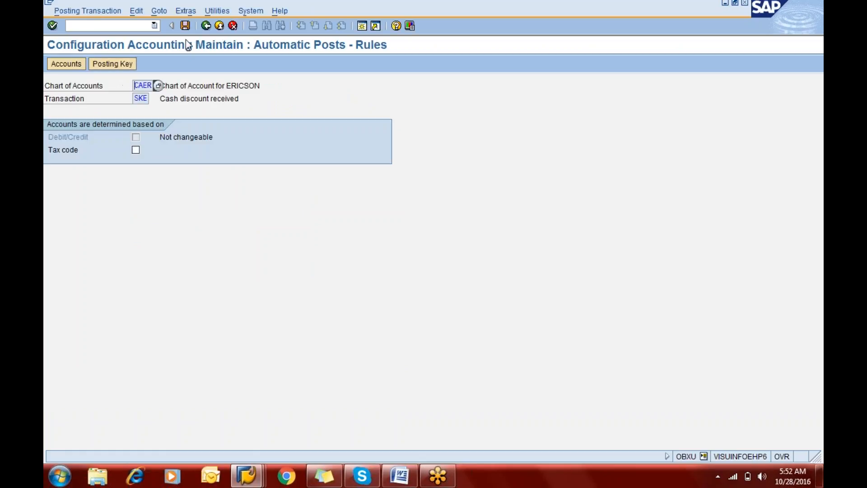
Step: Save the posting rules for transaction SKE, assign G/L account 300110 to cash discount received, and save the assignment
click(146, 97)
click(186, 30)
text(3)
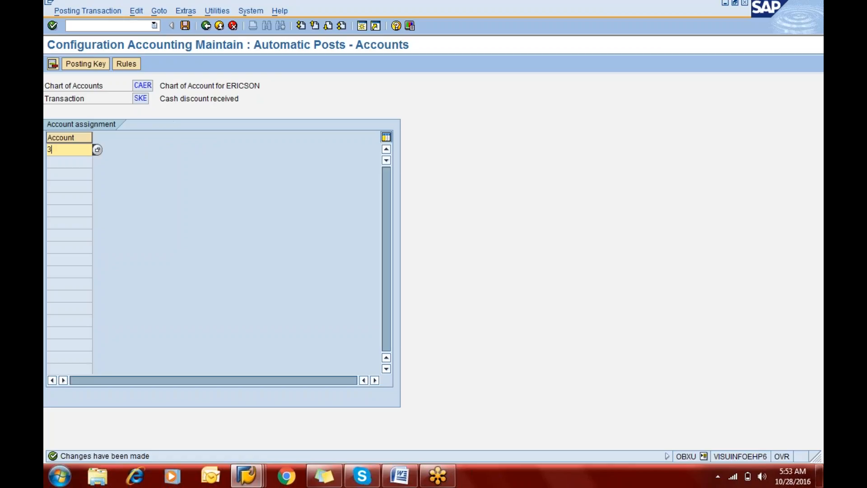
text(00110)
click(185, 28)
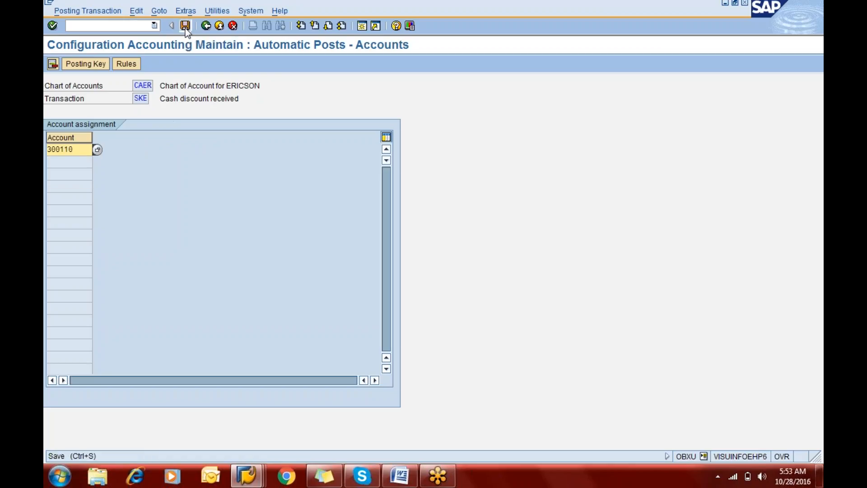
key(Return)
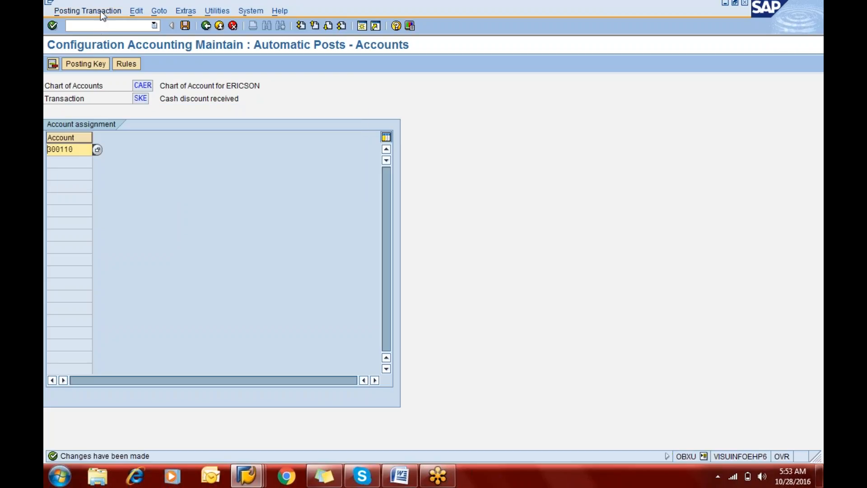
Step: Start a fresh F-53 outgoing payment with document date 28.10.2016
click(97, 26)
text(/)
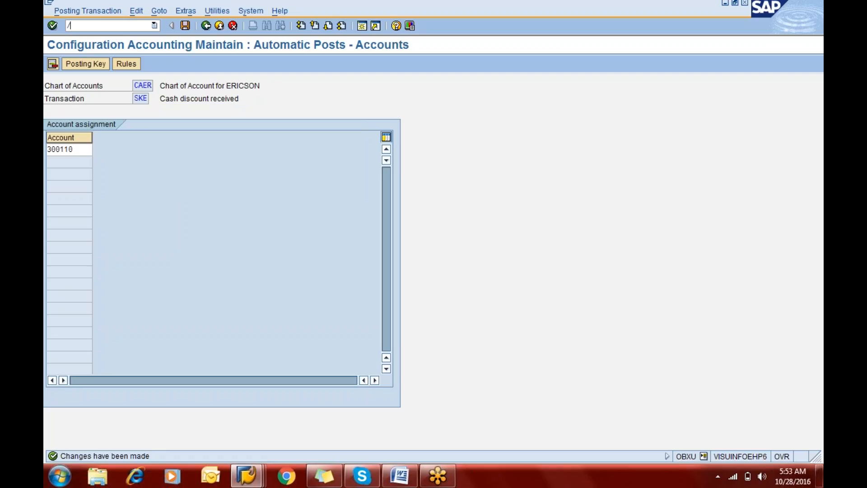
text(nfs00)
key(Return)
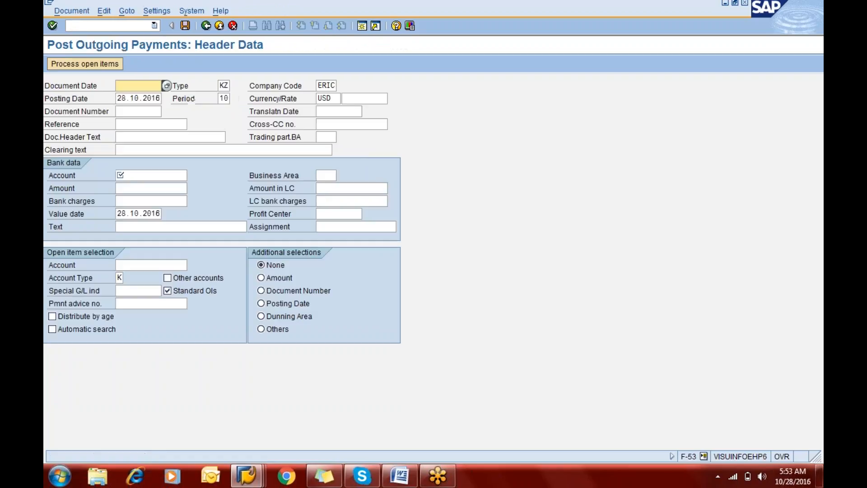
key(Tab)
key(Tab)
key(Tab)
key(Tab)
key(Tab)
key(Tab)
key(Tab)
key(Tab)
key(Tab)
key(Tab)
key(Tab)
key(Tab)
key(Tab)
key(Tab)
key(shift+Tab)
Step: Set the payment's bank data to account 200100, business area eric, and amount 9700
text(200)
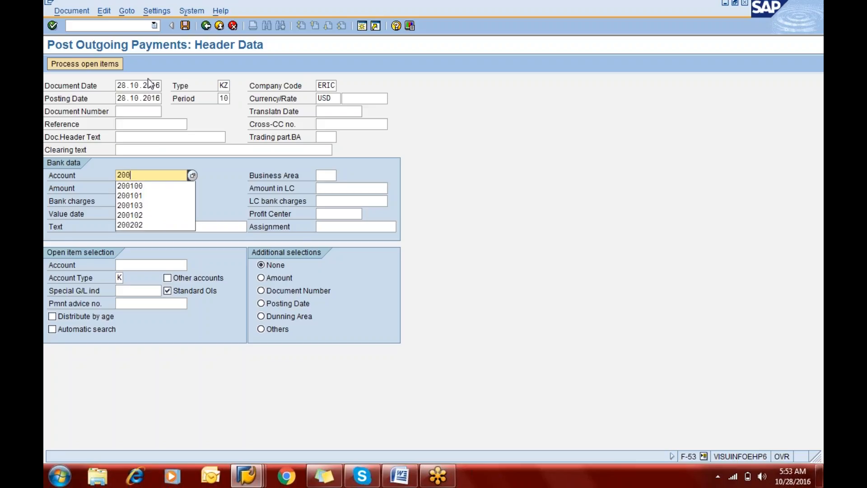
key(Down)
key(Return)
text(eric)
key(Tab)
text(97)
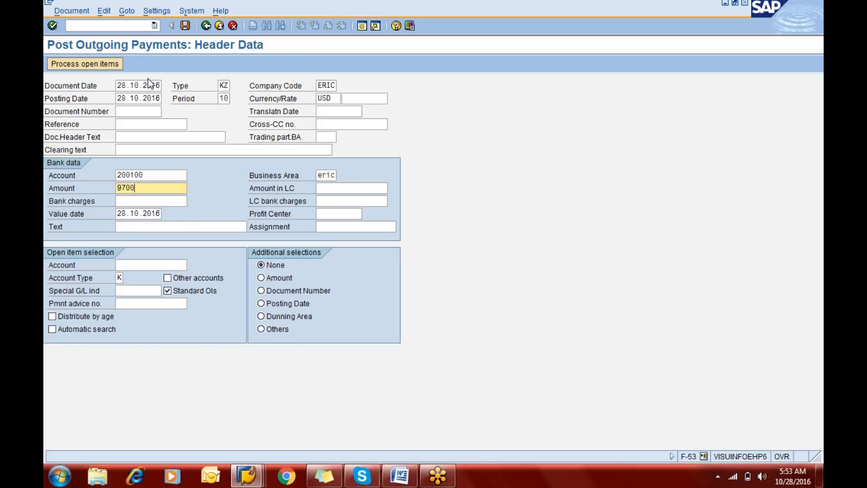
text(00)
Step: Enter "Being payment to vendor" as the payment text and select the Mitsubishi Manufacturing LLC vendor account for open items
key(Tab)
key(Tab)
key(Tab)
key(Tab)
key(Tab)
key(Tab)
text(B)
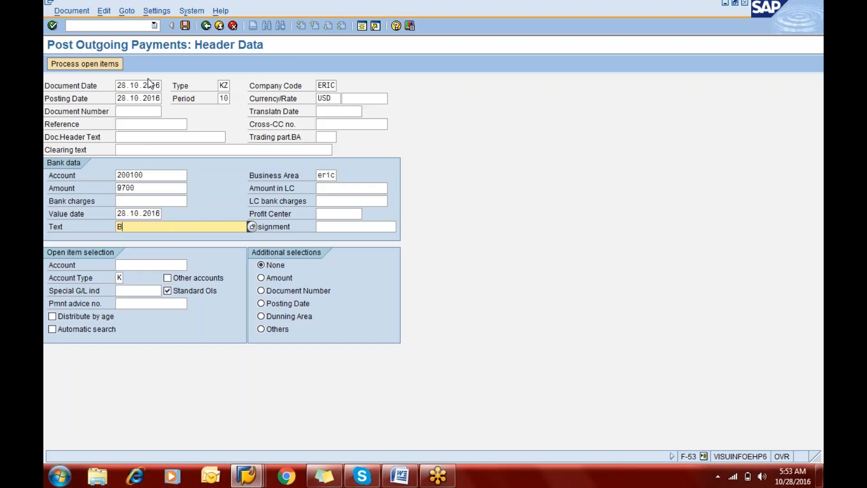
key(Down)
key(Tab)
key(Tab)
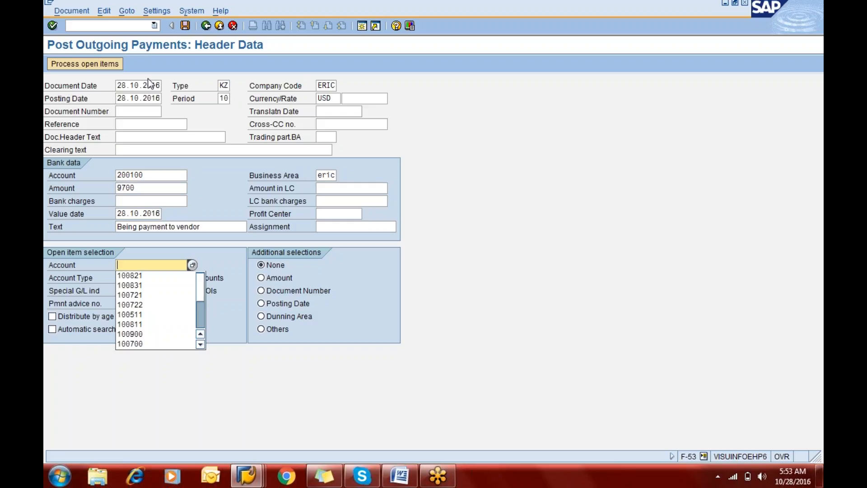
key(Down)
key(Tab)
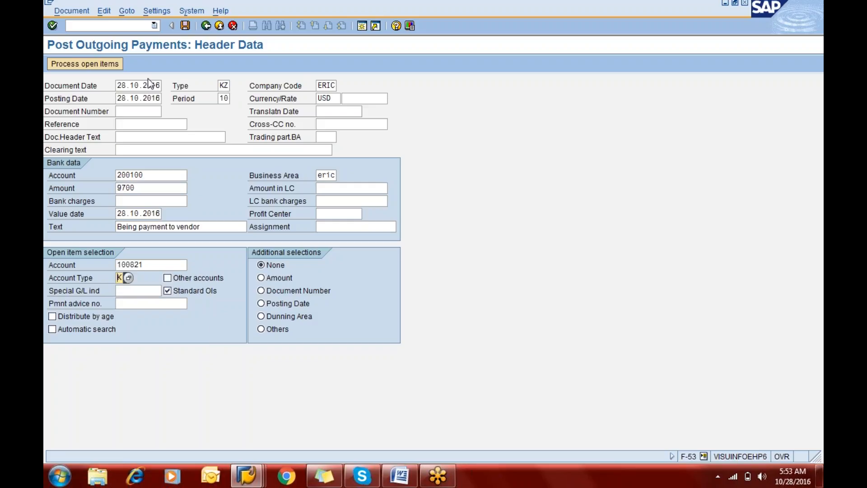
Step: Process the vendor's open items, deactivate the 59.000,00 invoice, and simulate the payment document
click(82, 64)
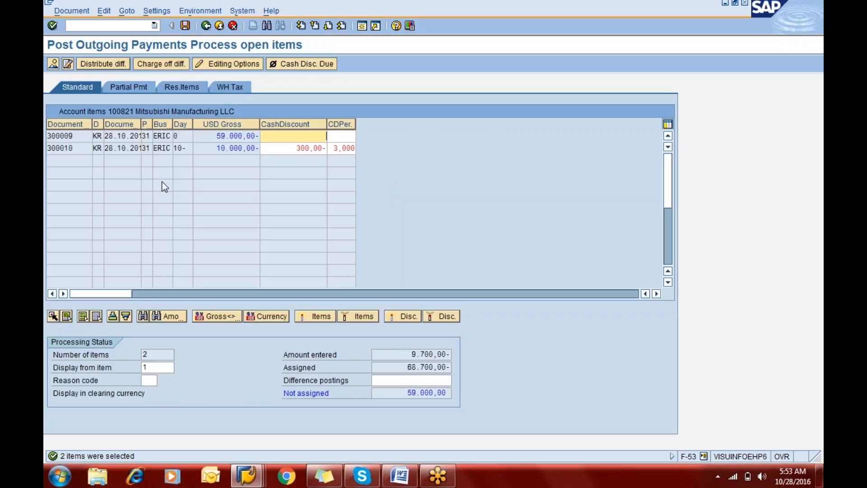
double_click(240, 136)
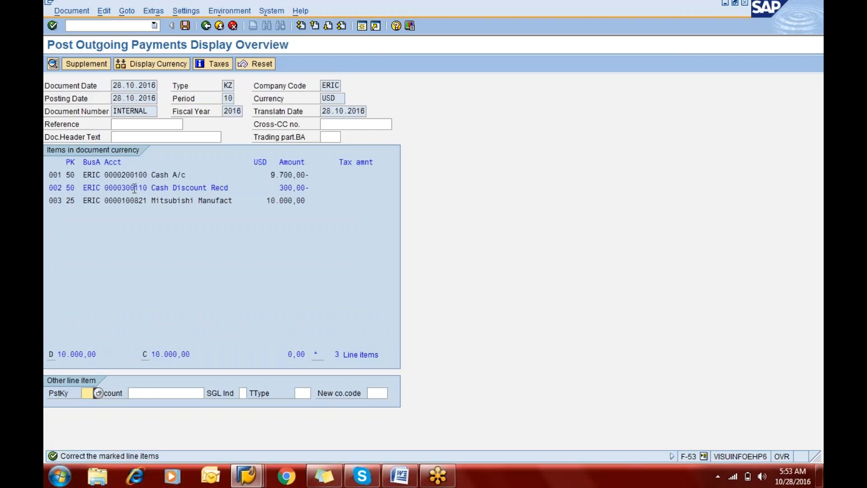
Step: Add the text "Being discount recd" to the cash discount line item, return to the document overview, and select the vendor line
double_click(134, 188)
text(B)
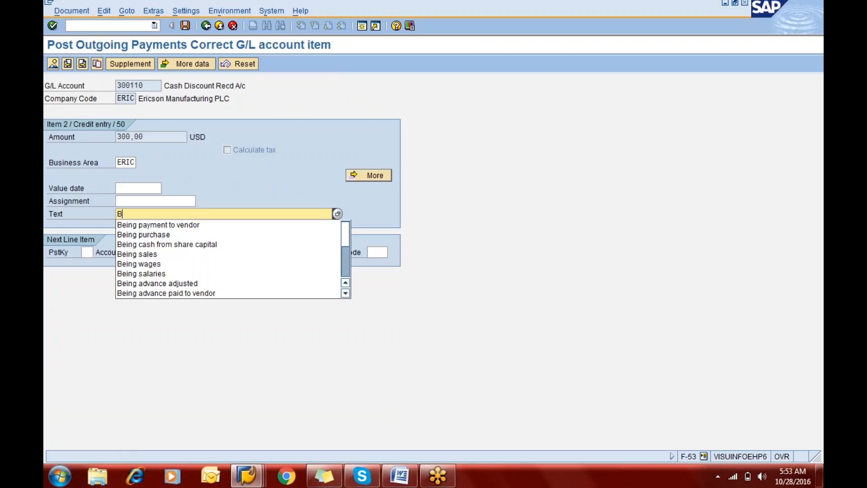
text(eing discou)
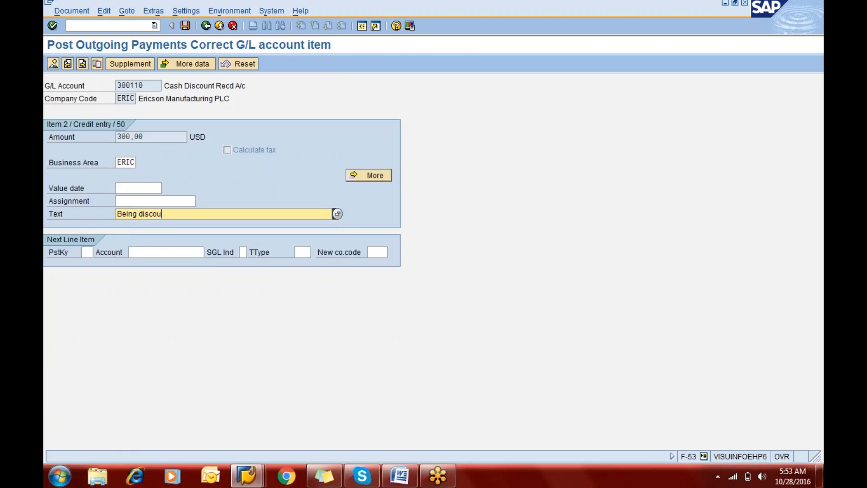
text(nt recd)
click(53, 63)
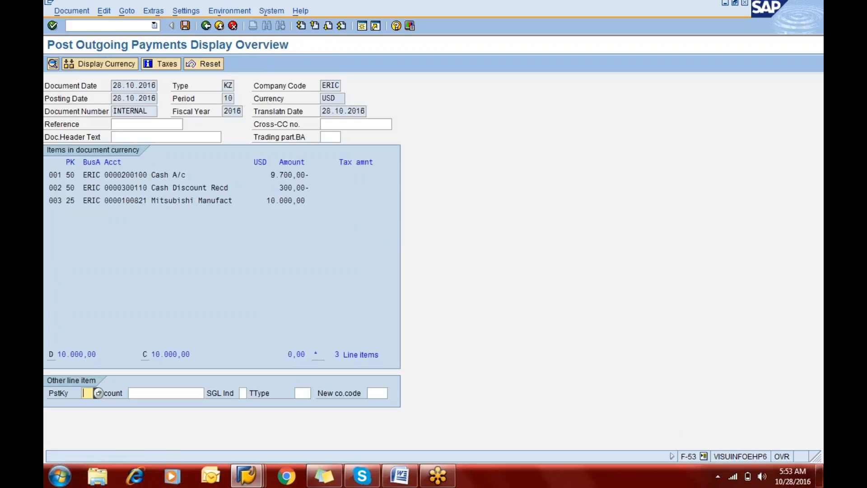
click(272, 199)
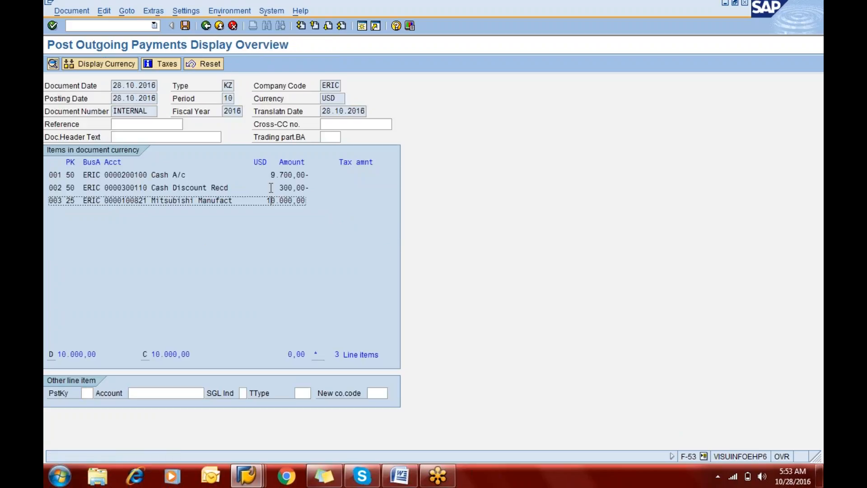
Step: Review the cash and cash discount line items of the simulated outgoing payment and post the document
click(275, 175)
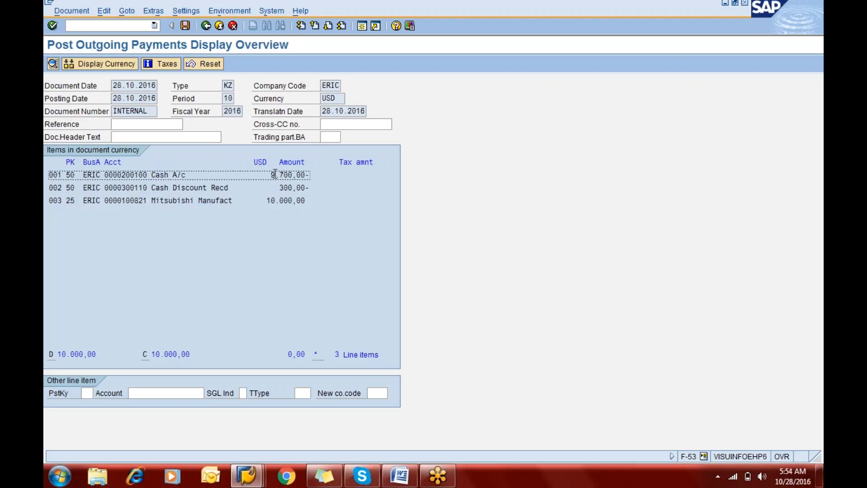
click(285, 188)
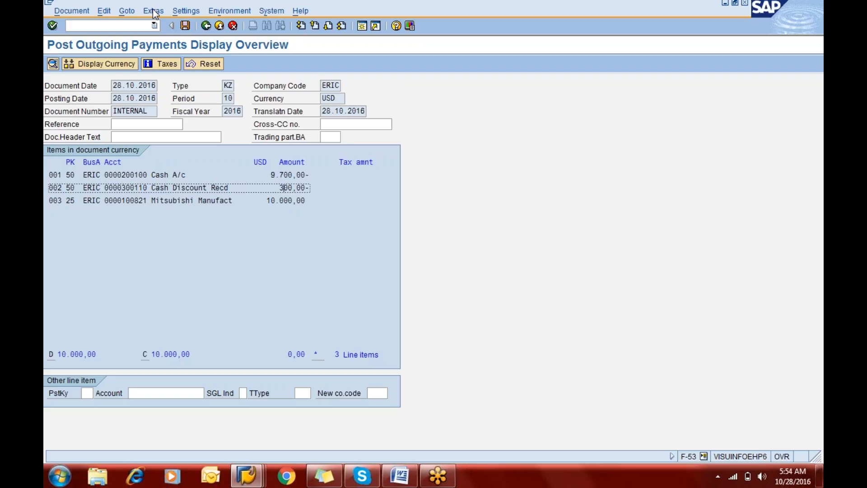
click(185, 25)
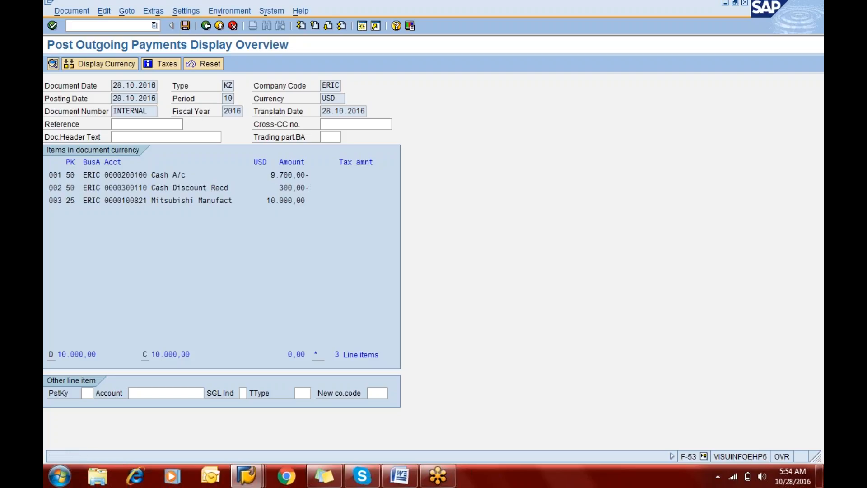
Step: Display the 2016 balance of G/L account 300110 for company code ERIC with transaction FS10N, and drill into the period 10 credit amount
click(115, 26)
text(/)
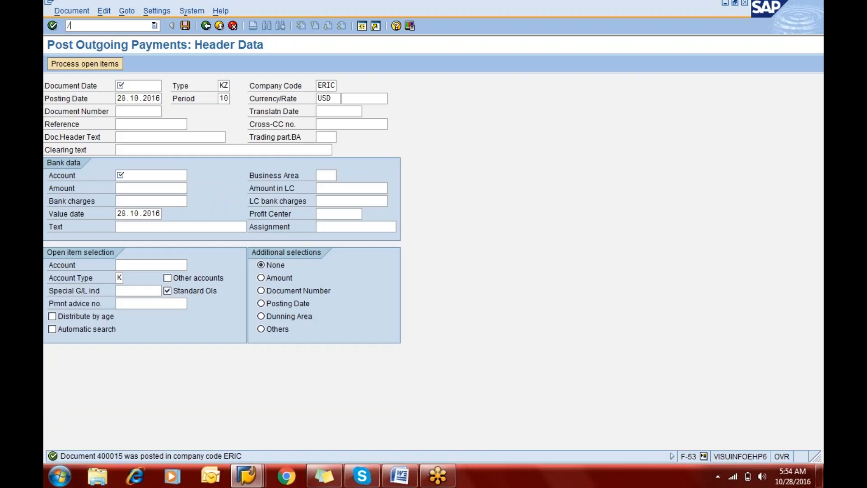
text(nfs10n)
key(Return)
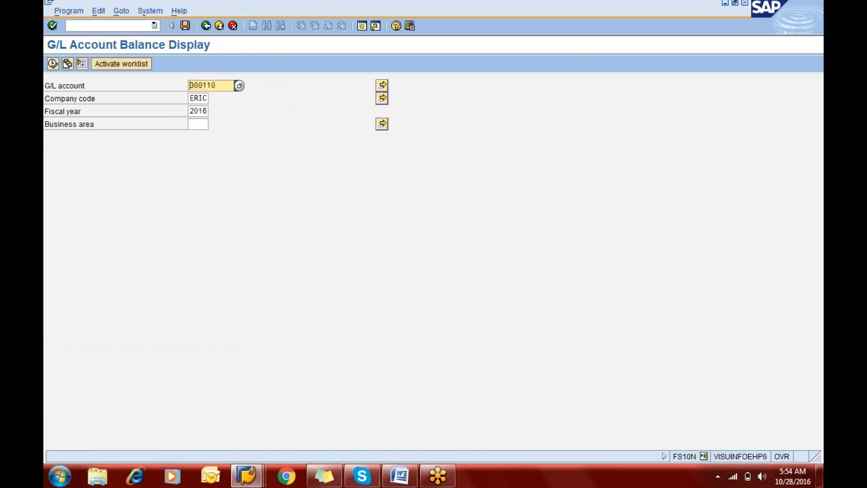
click(52, 64)
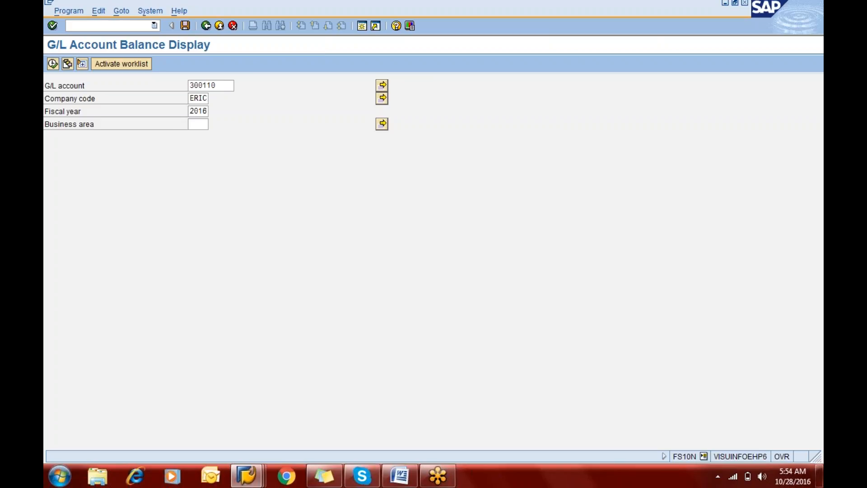
click(199, 294)
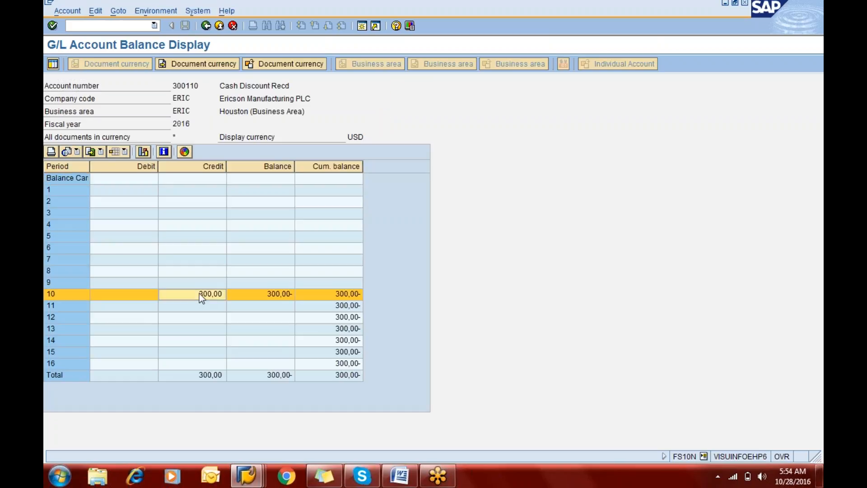
double_click(199, 294)
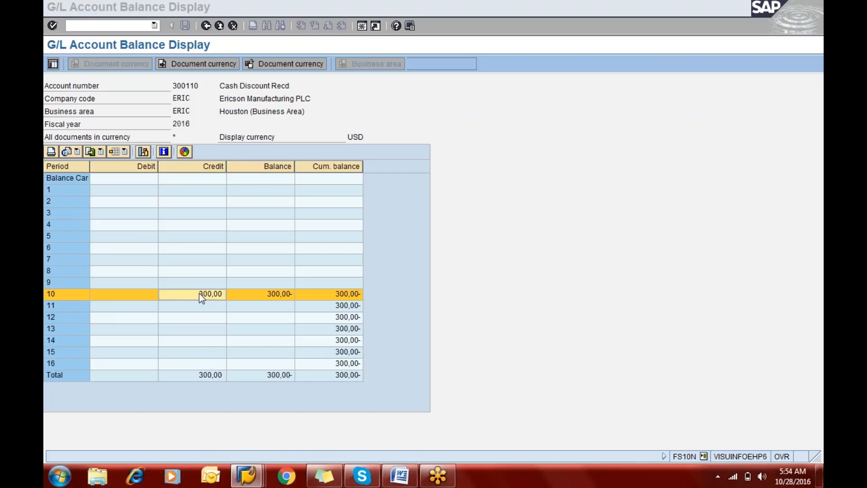
Step: Switch to the AP Configuaration document in Word and read through the Step 5 outgoing payment notes to the Purchase Returns (Vendor Credit Memo) section
key(alt+Tab)
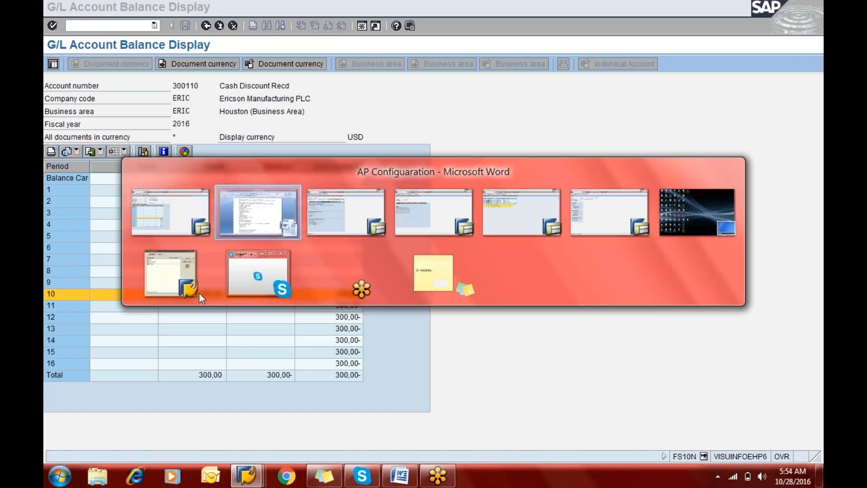
key(Down)
key(Down)
key(Down)
key(Down)
key(Down)
key(Down)
key(Down)
key(Down)
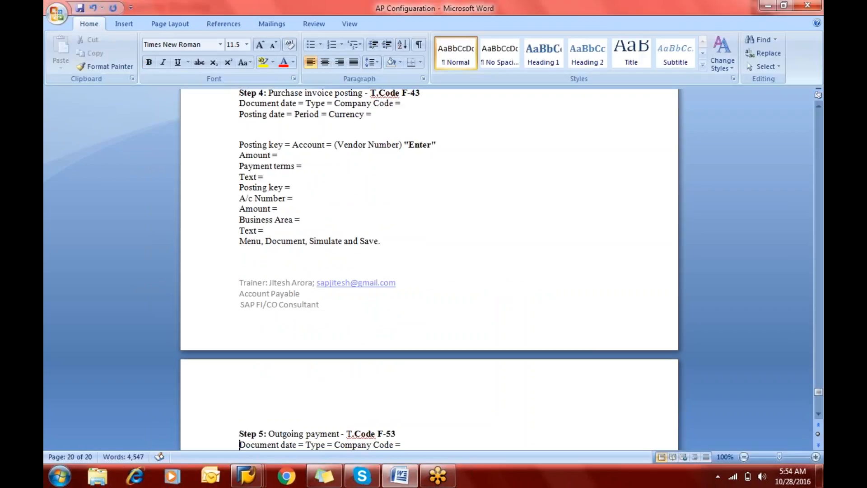
key(Down)
key(Down)
key(Down)
key(Down)
key(Down)
key(Down)
key(Down)
key(Down)
key(Down)
key(Down)
key(Down)
key(Down)
key(Down)
key(Down)
key(Down)
key(Down)
key(Down)
key(Down)
key(Up)
key(Up)
key(Up)
key(Up)
key(Up)
key(Up)
key(Up)
key(Up)
key(Up)
key(Up)
key(Up)
key(Up)
key(Up)
key(Up)
key(Up)
key(Up)
key(Up)
key(Up)
key(Up)
key(Up)
key(Up)
key(Up)
key(Up)
key(Up)
key(Up)
key(Up)
key(Up)
key(Up)
key(Up)
key(Down)
key(Down)
key(Down)
key(Down)
key(Down)
key(Down)
key(Down)
key(Down)
key(Down)
key(Down)
key(Down)
key(Down)
key(Down)
key(Down)
key(Down)
key(Down)
key(Down)
key(Down)
key(Down)
key(Down)
key(Down)
key(Down)
key(Down)
key(Down)
key(Down)
key(Down)
key(Down)
key(Down)
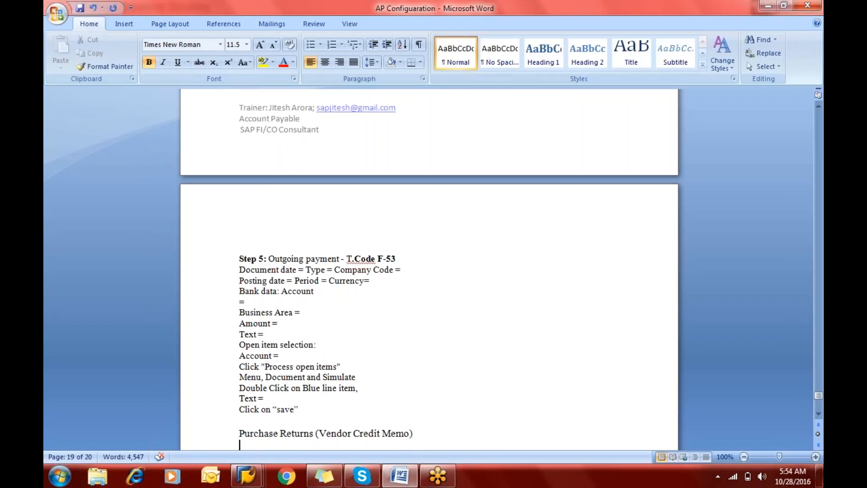
key(Down)
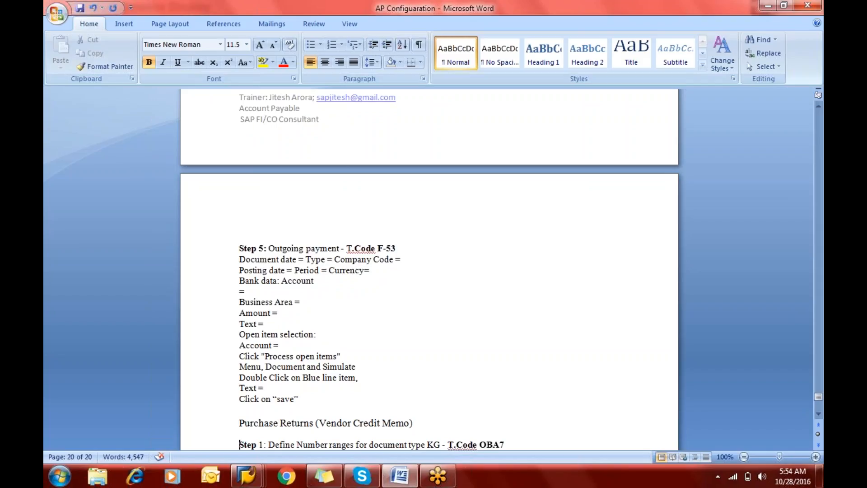
key(Up)
key(Up)
key(Up)
key(Up)
key(Up)
key(Up)
key(Up)
key(Up)
key(Up)
key(Up)
key(Up)
key(Up)
key(Up)
key(Up)
key(Up)
key(Up)
key(Up)
key(Up)
key(Up)
key(Up)
key(Up)
key(Up)
key(Up)
key(Up)
key(Up)
key(Up)
key(Up)
key(Up)
key(Up)
key(Up)
key(Down)
key(Down)
key(Down)
key(Down)
key(Down)
key(Down)
key(Down)
key(Down)
key(Down)
key(Down)
key(Down)
key(Down)
key(Down)
key(Down)
key(Down)
key(Down)
key(Down)
key(Down)
key(Down)
key(Down)
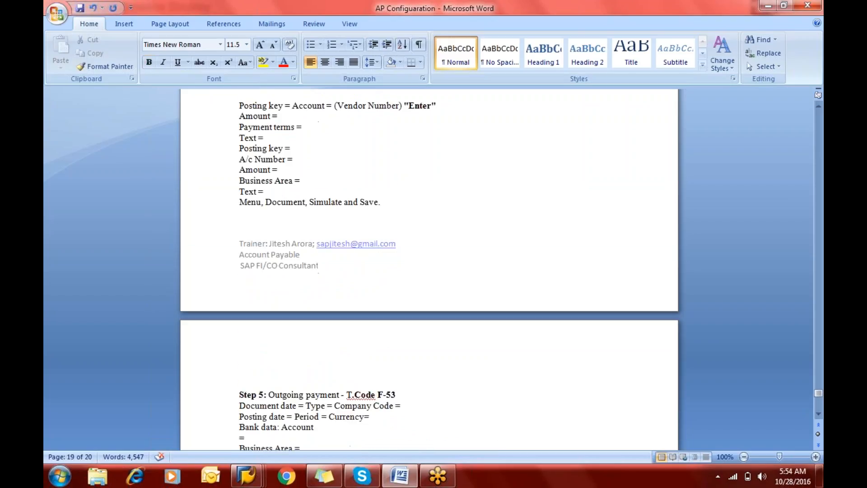
key(Down)
key(Down)
key(Down)
key(Down)
key(Down)
key(Down)
key(Down)
key(Down)
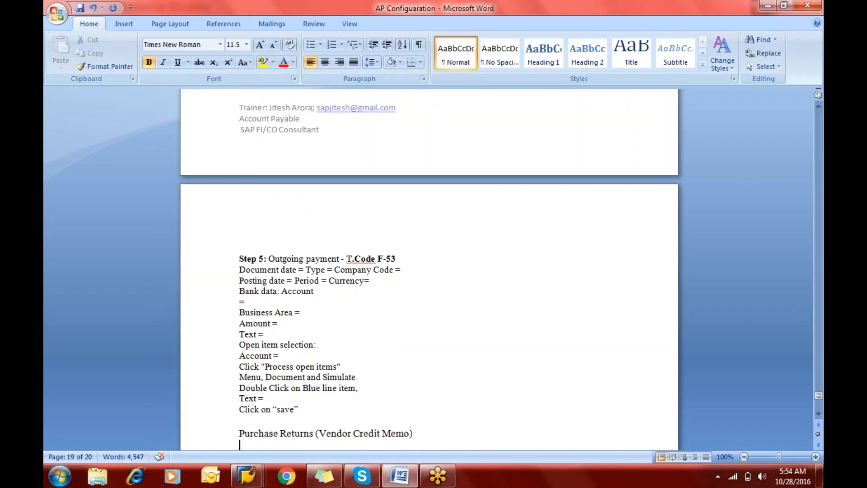
key(Down)
key(Down)
key(Down)
key(Down)
key(Down)
key(Down)
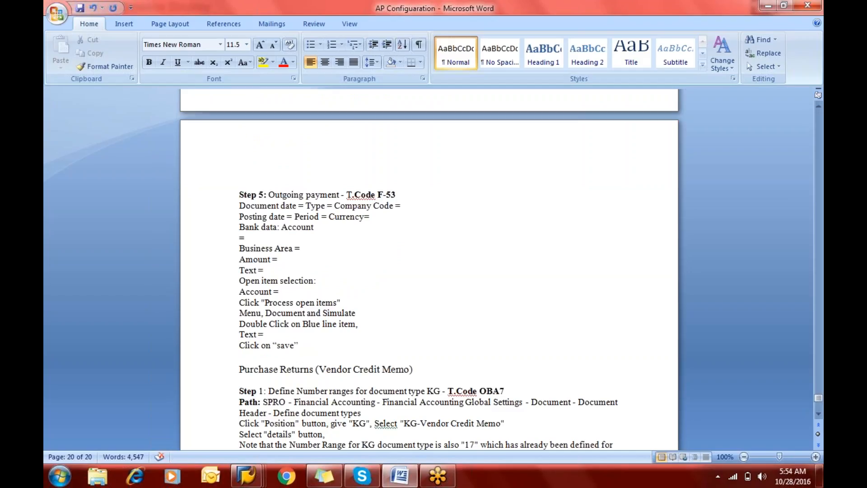